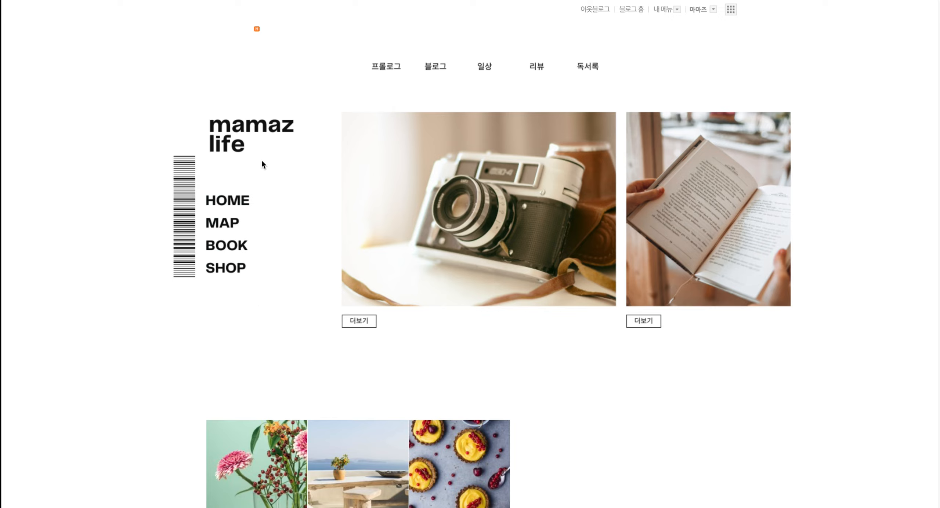
Examine the finished homepage-style blog's logo, its HOME, MAP, BOOK and SHOP links, and the hidden default menu above them.
left_click(234, 136)
left_click(233, 202)
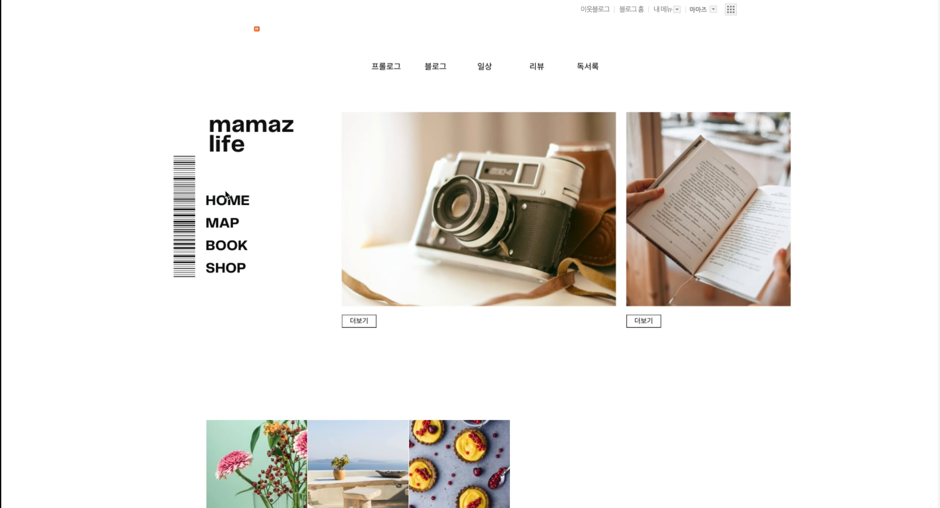
left_click(215, 222)
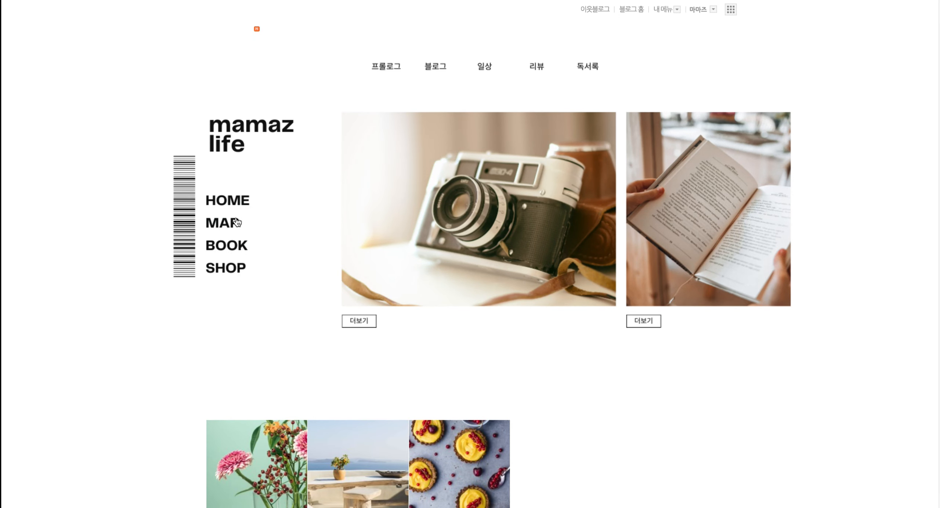
left_click(225, 246)
left_click(224, 267)
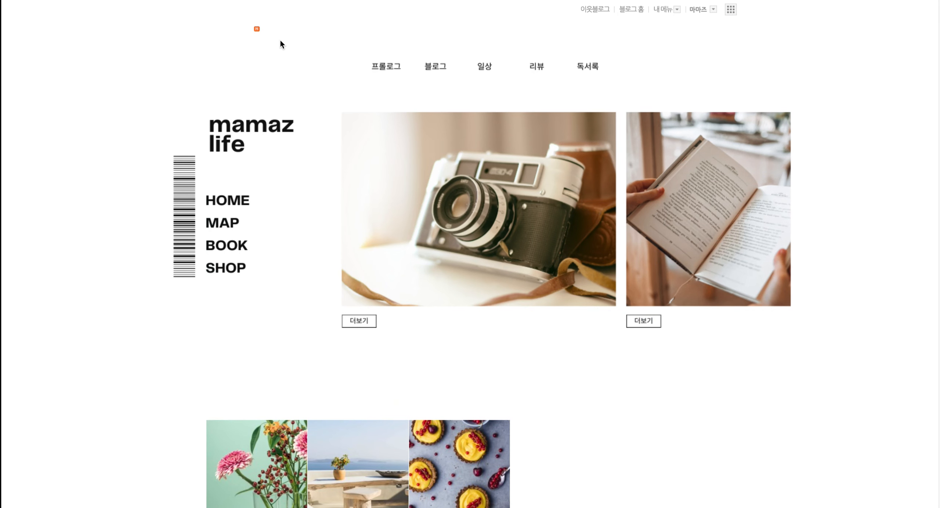
left_click_drag(280, 39, 209, 19)
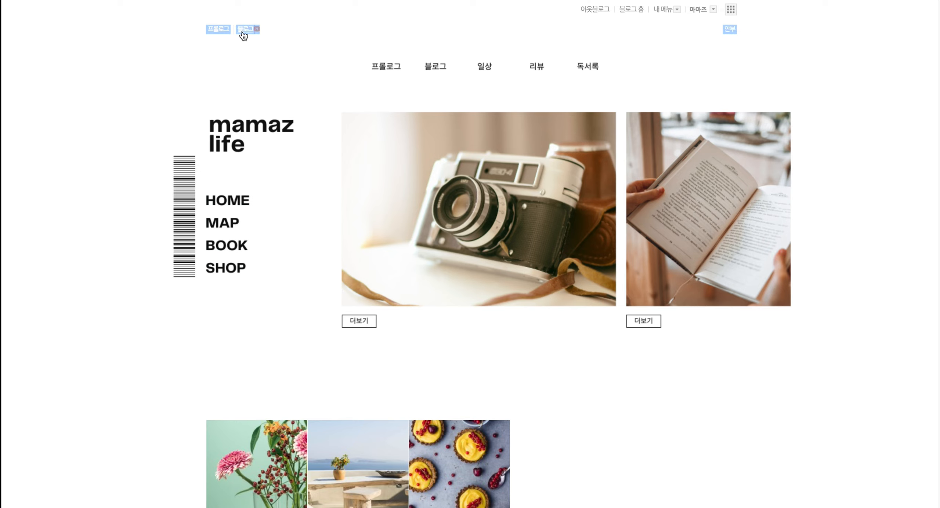
left_click(285, 43)
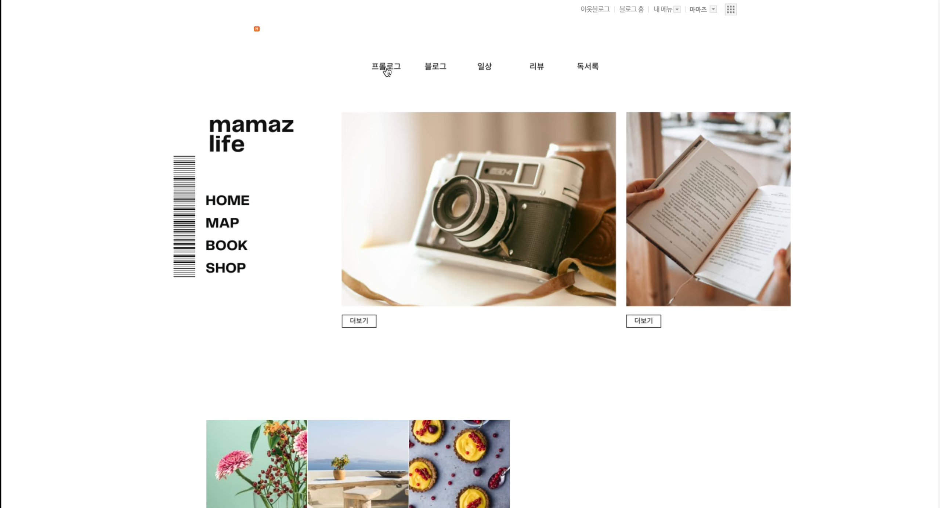
Test the blog's header links 블로그, 일상, 리뷰 and 독서록, checking the posts each one displays.
scroll(385, 67, "down", 1)
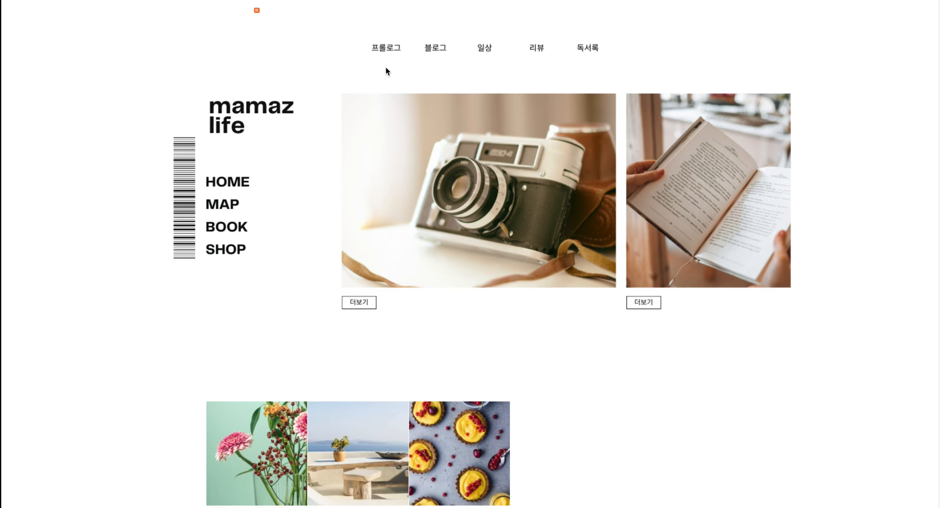
left_click(435, 55)
scroll(577, 233, "down", 3)
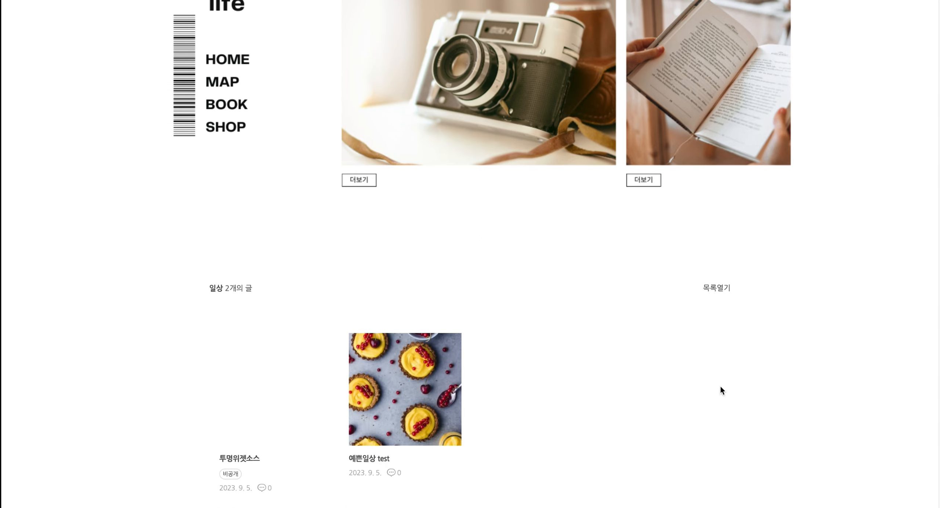
scroll(936, 312, "down", 3)
scroll(881, 272, "up", 7)
left_click(484, 66)
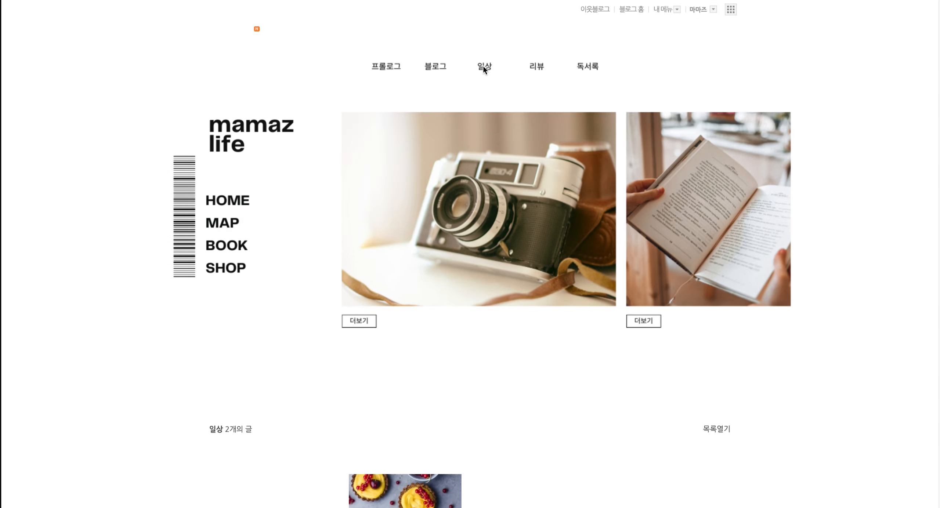
scroll(527, 169, "down", 10)
scroll(618, 177, "up", 10)
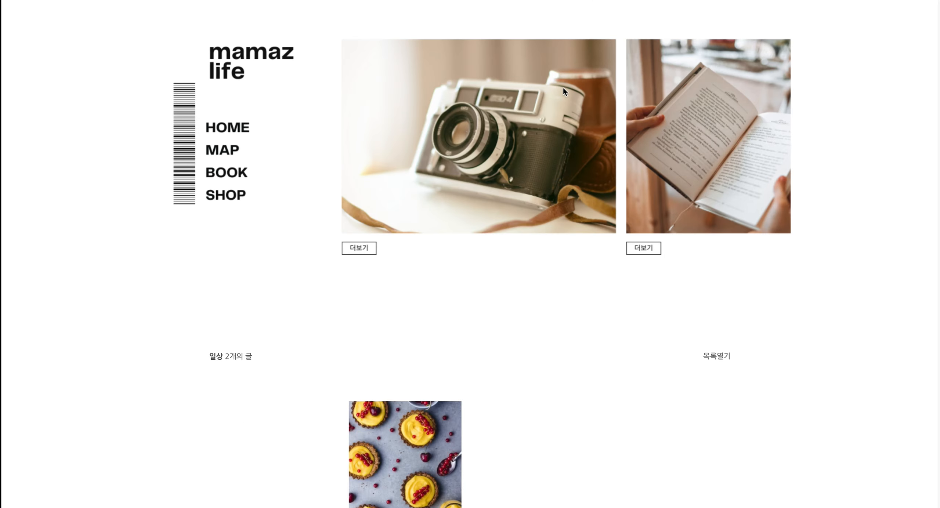
left_click(538, 67)
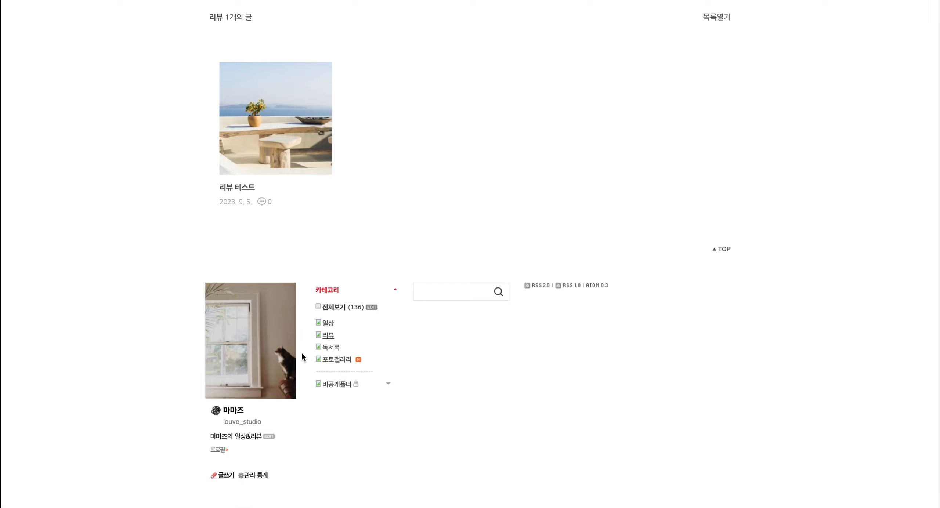
scroll(506, 275, "up", 9)
left_click(587, 32)
scroll(724, 216, "up", 1)
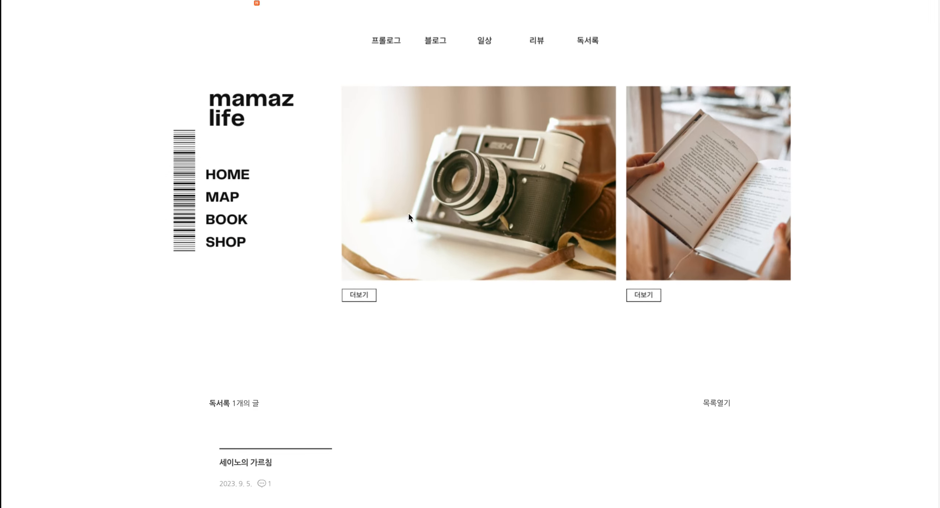
Test the 더보기 links beneath the camera and book pictures on the blog's skin.
left_click(362, 296)
scroll(348, 291, "down", 8)
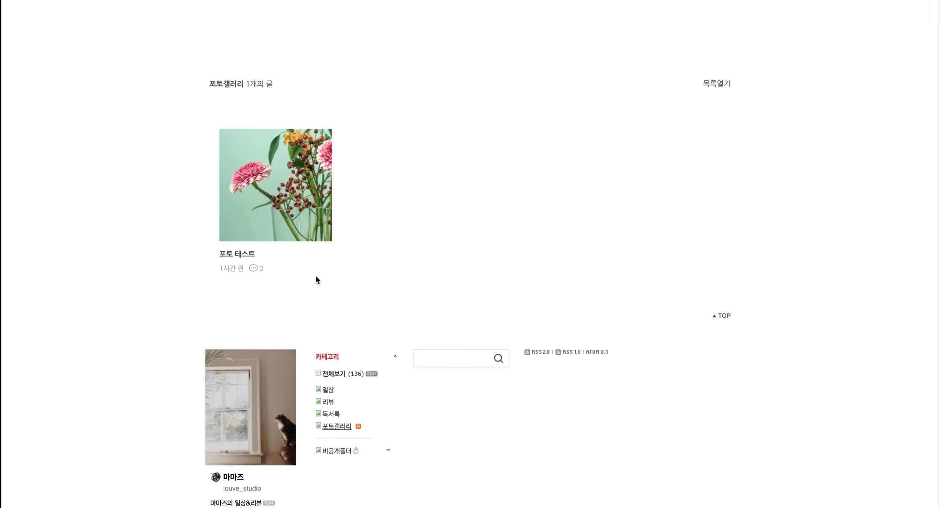
scroll(658, 249, "up", 8)
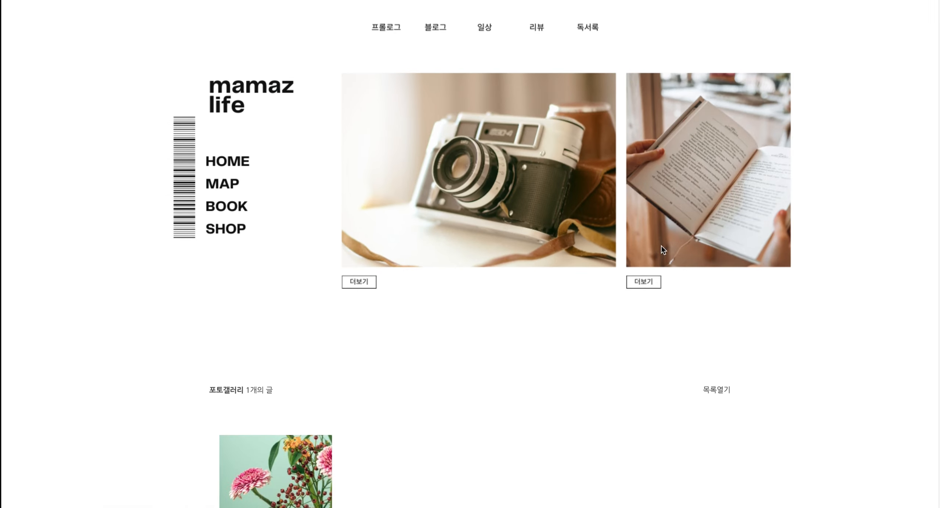
left_click(648, 283)
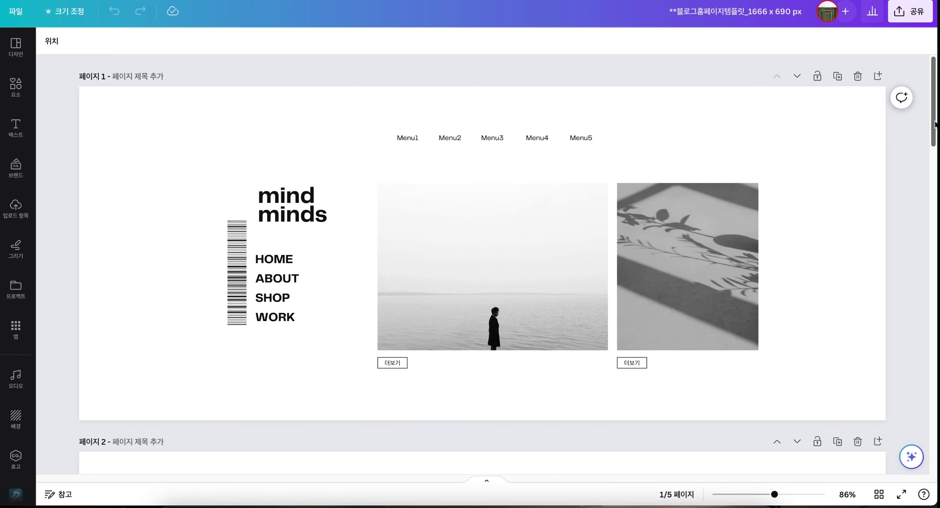
Look through the pages of the 1666 x 690 px blog homepage template in Canva.
left_click_drag(934, 121, 935, 124)
left_click_drag(935, 121, 935, 432)
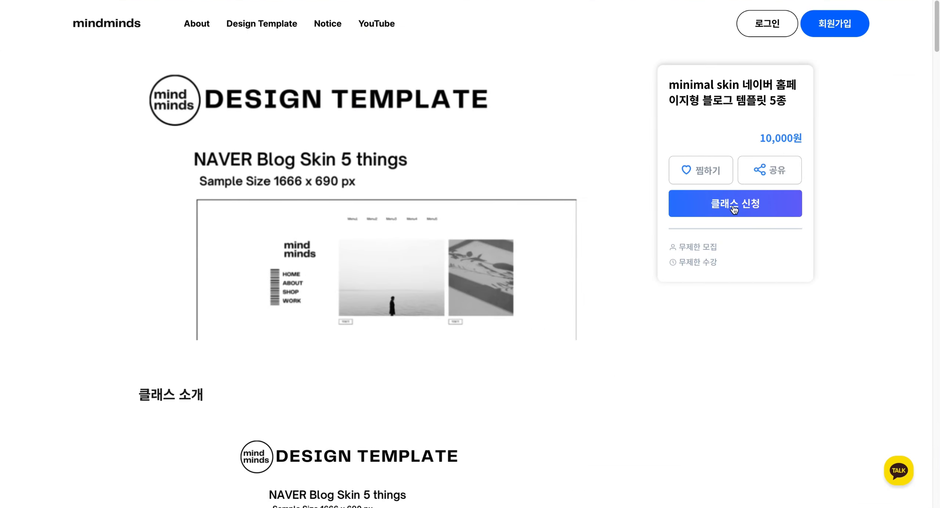
Enter the minimal skin template's classroom on the mindminds site and download 투명위젯170,600.png from 위젯파일.
left_click(737, 209)
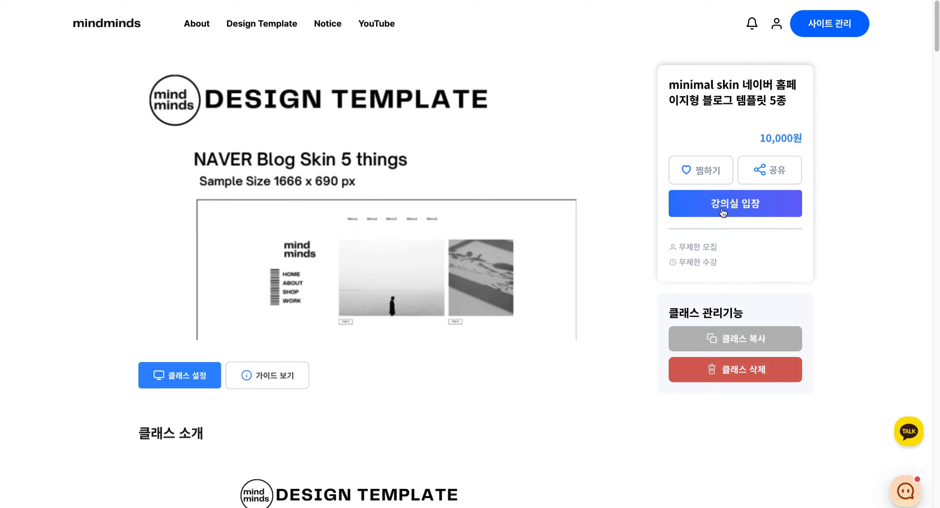
scroll(407, 270, "down", 4)
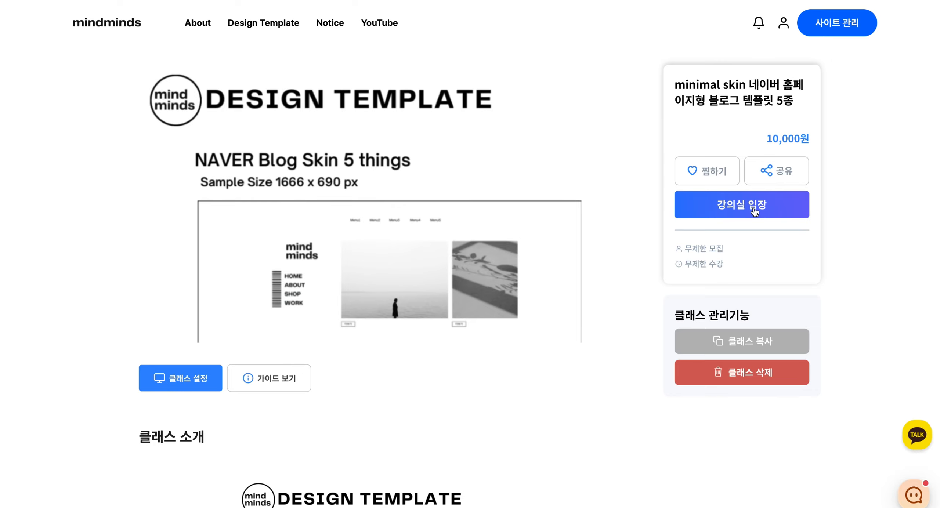
left_click(754, 213)
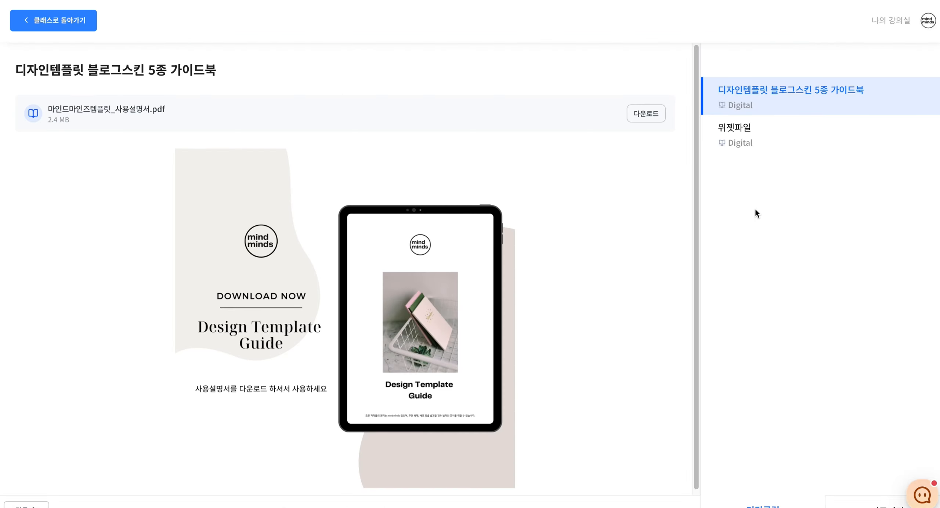
left_click(740, 135)
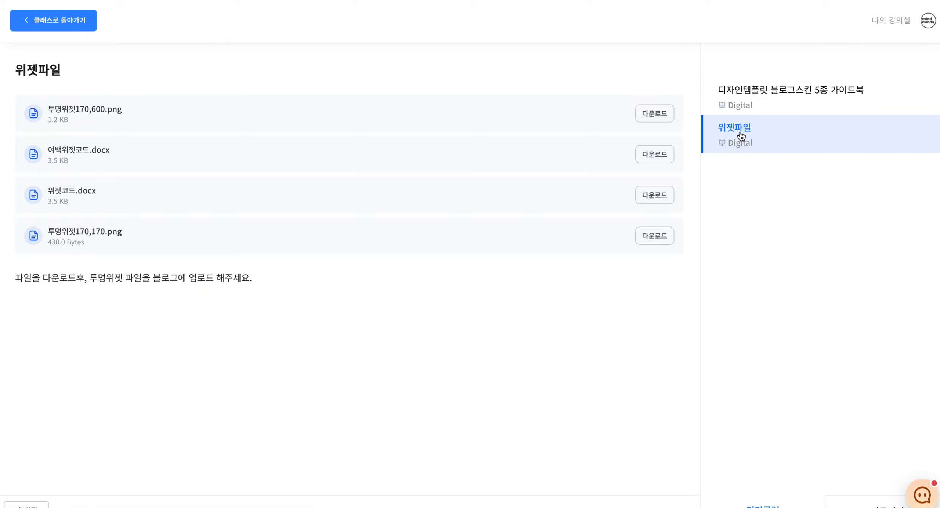
left_click(659, 119)
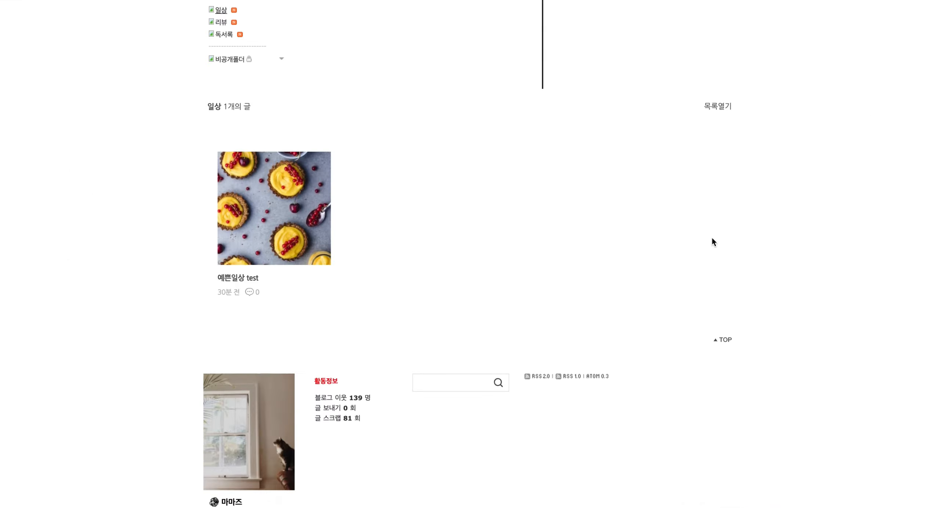
Start a new blog post titled 투명위젯소스 and insert the transparent widget images as individual photos (개별사진).
scroll(711, 238, "down", 1)
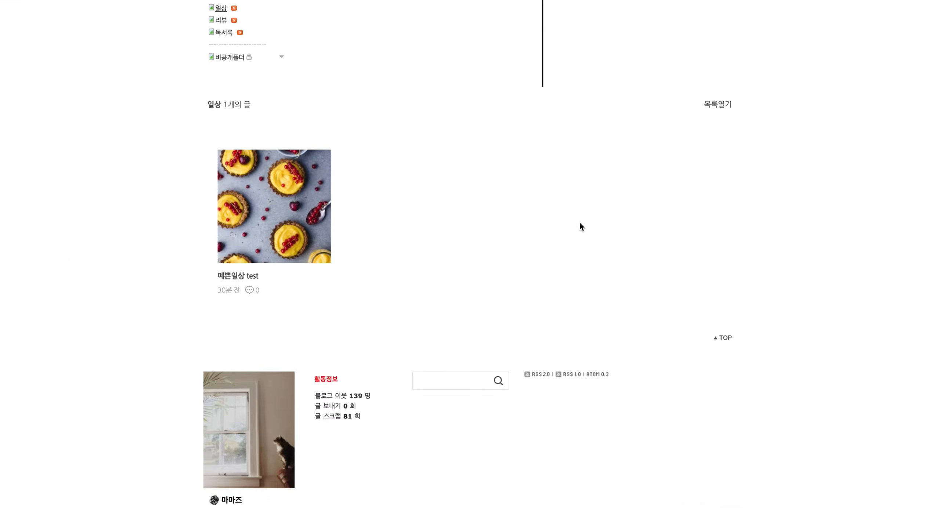
scroll(412, 368, "down", 3)
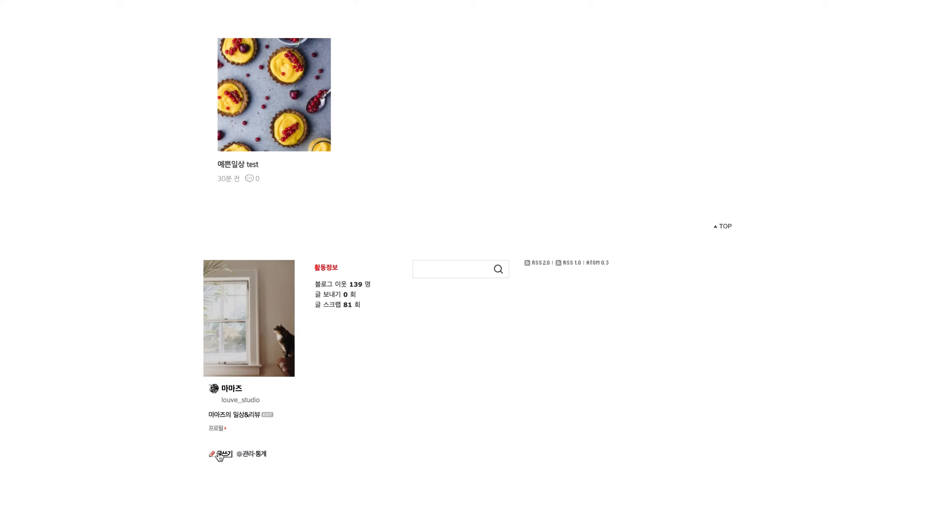
left_click(219, 455)
type("투명위젯소스")
left_click(221, 205)
left_click(18, 40)
left_click_drag(447, 243, 352, 188)
left_click(686, 434)
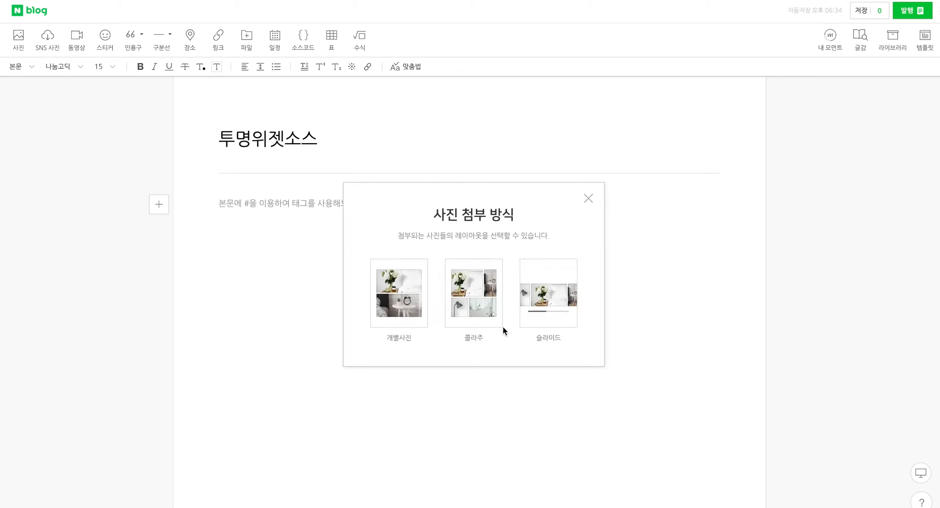
left_click(399, 294)
Caption the two transparent images 170*170 and 170*600.
left_click(256, 452)
type("170*600")
scroll(305, 128, "up", 4)
left_click(304, 128)
left_click(267, 206)
type("170*600")
Below the images add the heading 위젯소스 and the code <a target="_blank" href="이동할곳 주소"><img src=" 투명위젯주소" /></a>.
left_click(222, 414)
type("위젯소스")
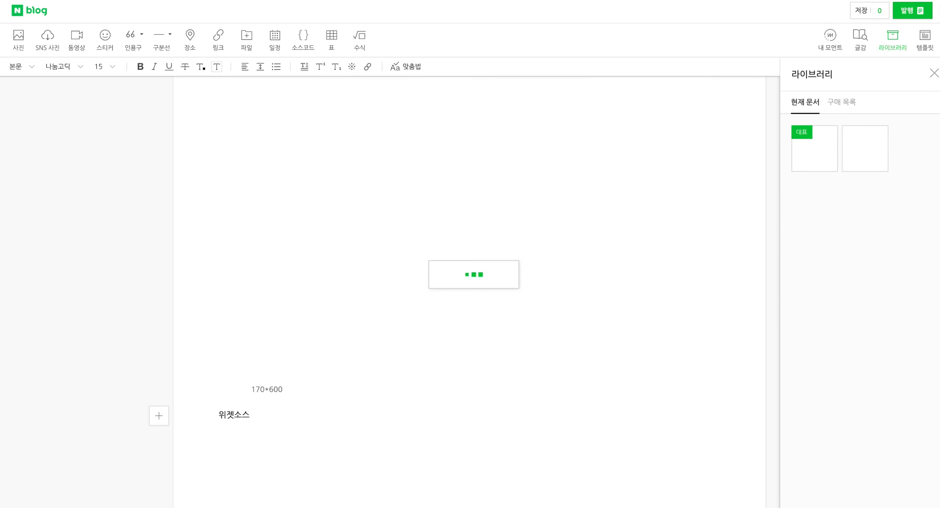
type("<a target=\"_blank\"  href=\"이동할곳 주소\"><img src=\" 투명위젯주소\" /></a>")
Below the link code add the heading 여백위젯소스 and the code <div style="height:170px;" />, separated by a blank line.
left_click(253, 395)
key("Return")
key("Down")
key("Down")
key("Return")
key("Return")
type("여배ㄱ위젯소스")
key("Return")
type("<div style=\"height:170px;\" />")
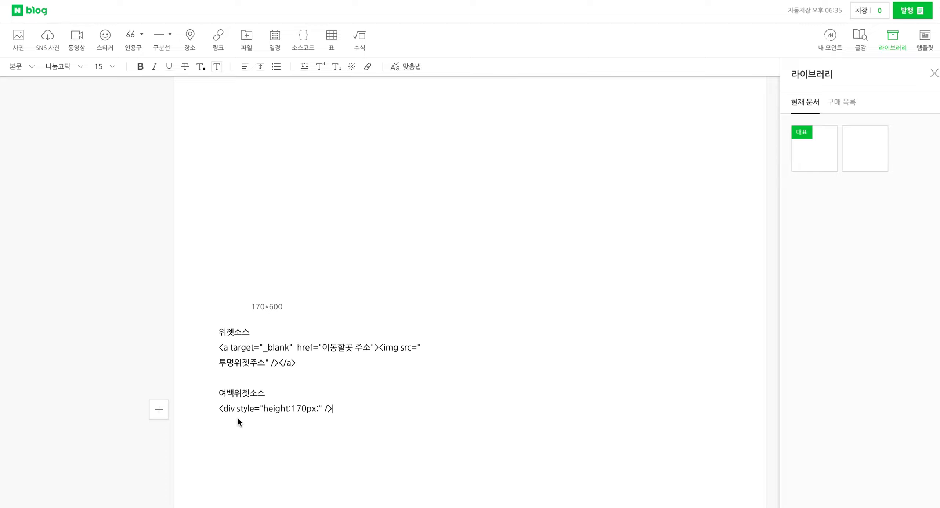
key("Return")
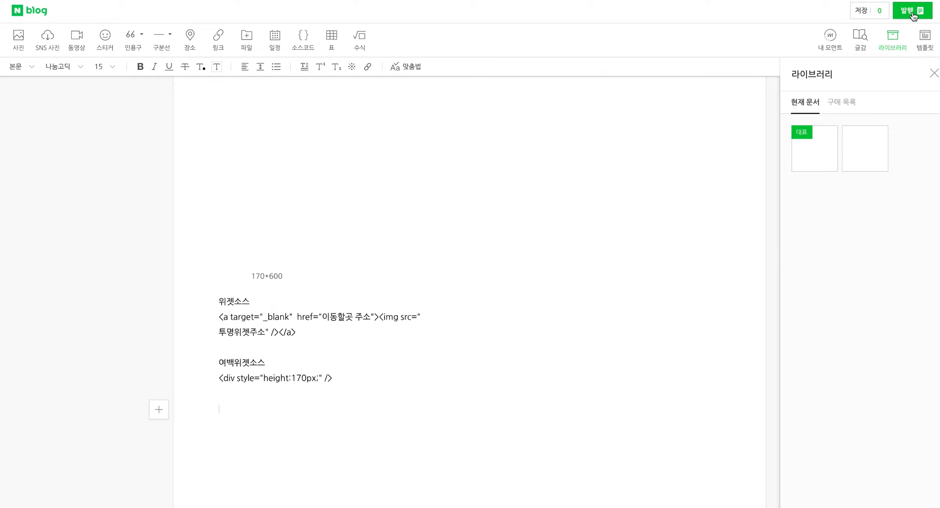
Publish the post with its visibility set to 비공개 and check the 170*170 transparent image in it.
left_click(911, 11)
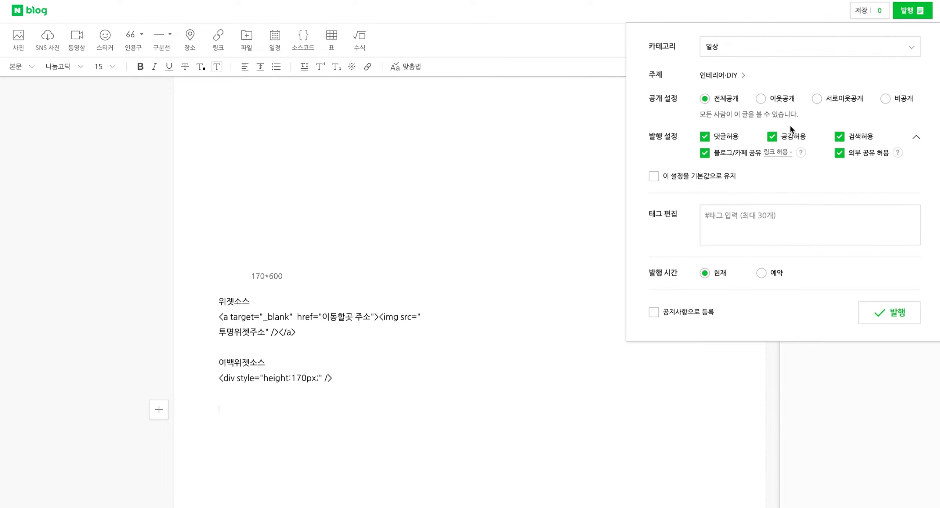
left_click(885, 100)
left_click(881, 315)
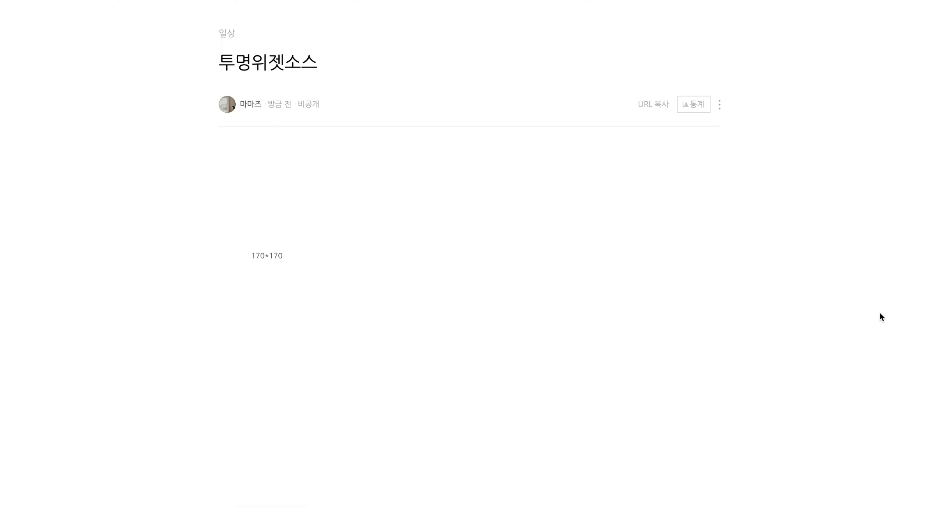
left_click_drag(417, 288, 224, 185)
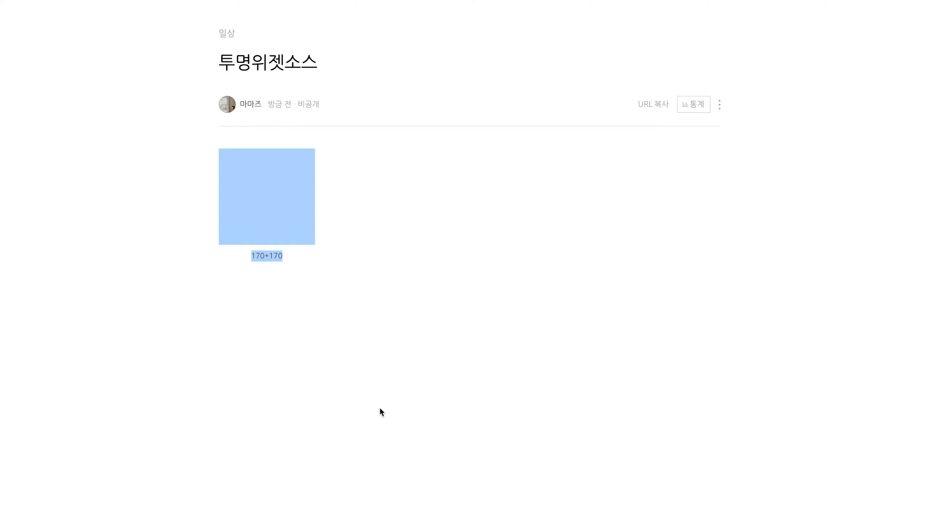
Open the 레이아웃·위젯 설정 page in the blog's decoration settings.
scroll(443, 358, "down", 9)
scroll(226, 441, "down", 2)
left_click(248, 455)
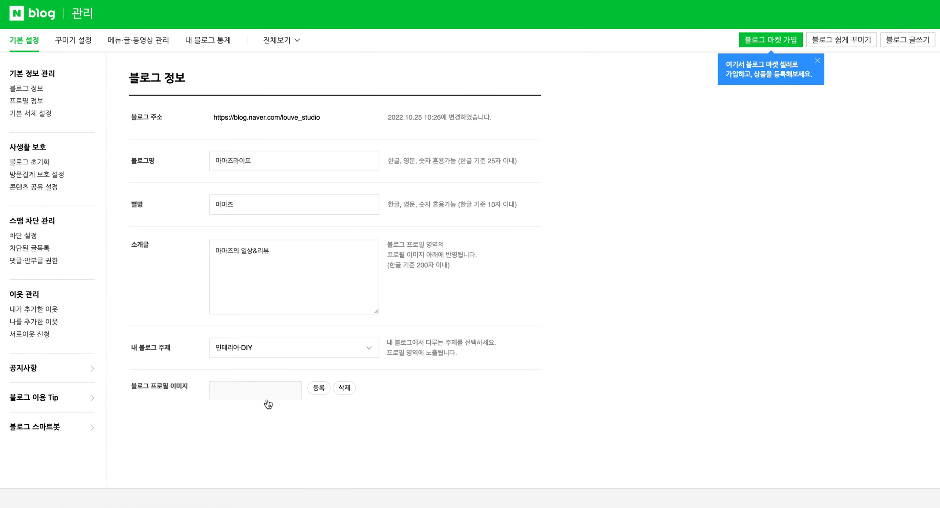
left_click(79, 45)
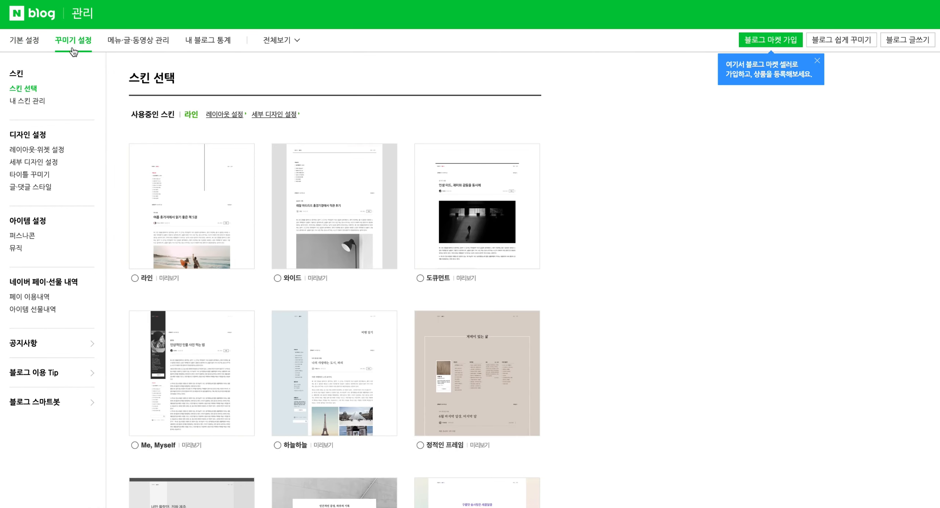
left_click(28, 152)
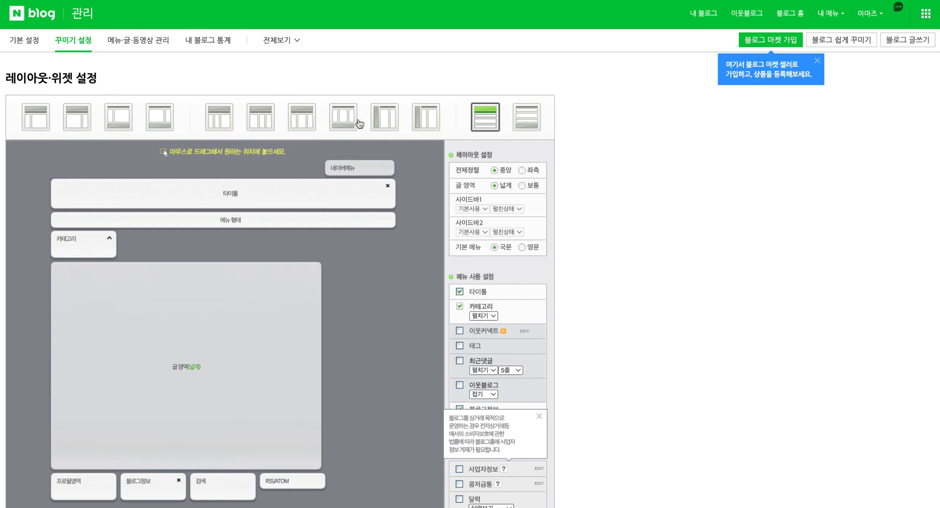
Apply the one-column layout with the green title band and move the 카테고리 block between 프로필영역 and 블로그정보.
left_click(487, 123)
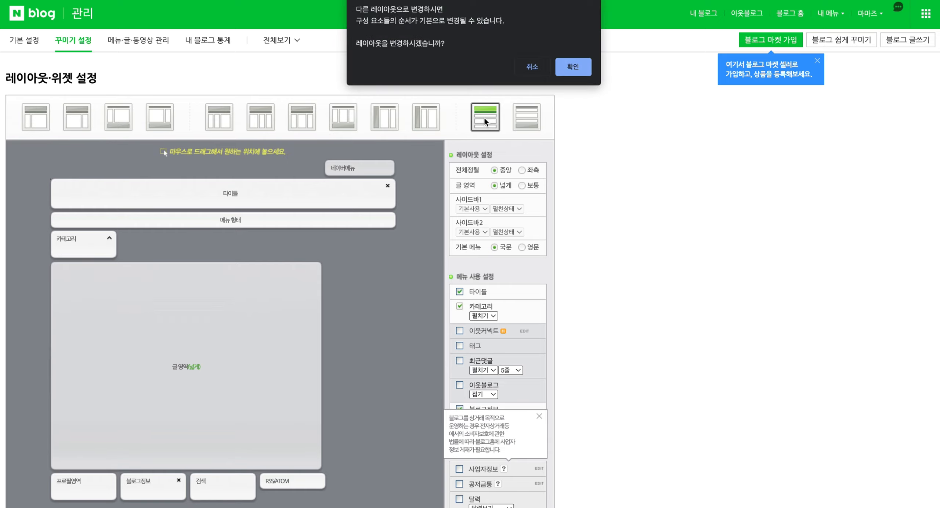
left_click(571, 67)
left_click_drag(73, 244, 197, 262)
left_click_drag(81, 26, 243, 314)
Remove the 타이틀 block from the blog layout.
scroll(88, 121, "up", 3)
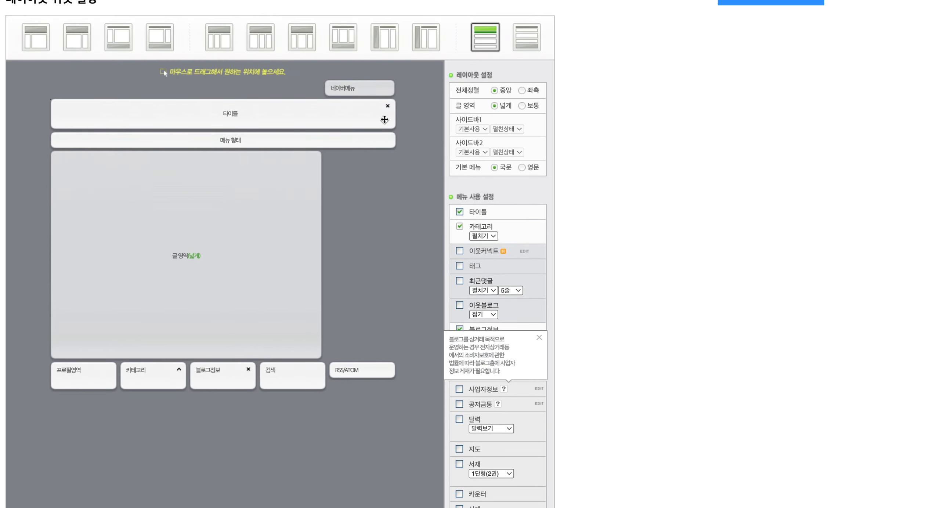
left_click(388, 107)
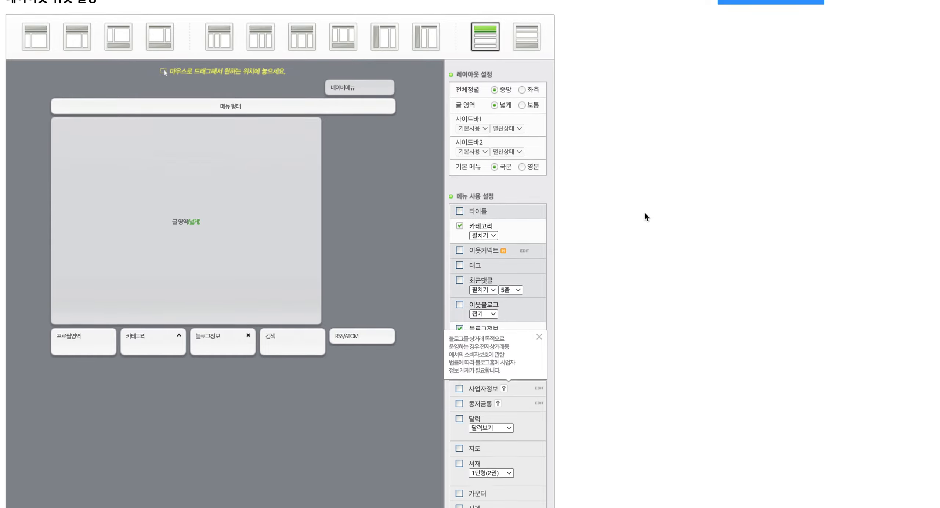
Start registering a custom widget named 위젯1 with the code <div style="height:600px;" /> and copy that code.
scroll(644, 214, "down", 3)
scroll(510, 419, "down", 1)
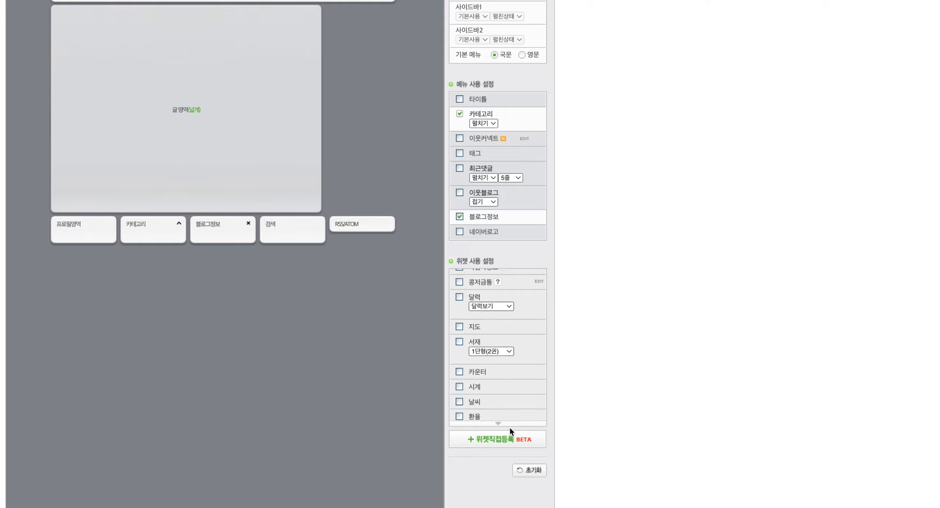
left_click(503, 440)
left_click(367, 235)
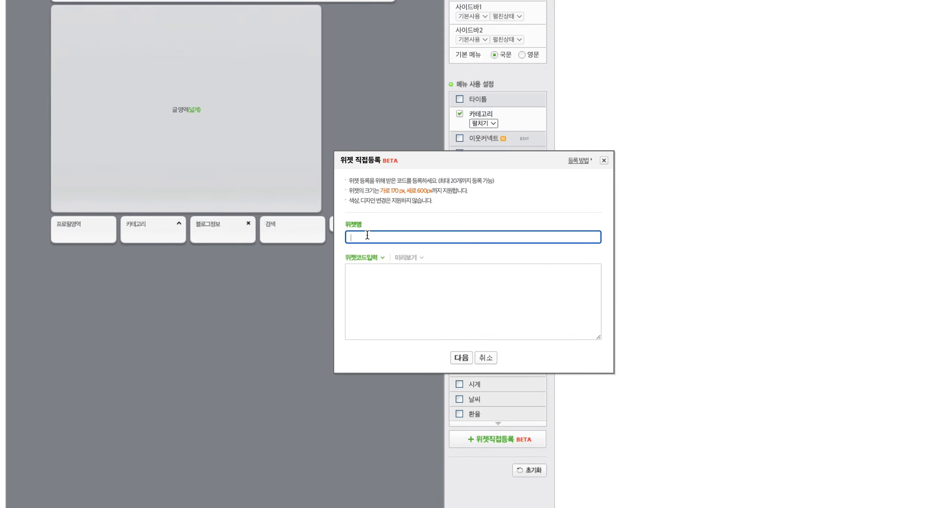
type("위")
type("제")
left_click(378, 295)
type("<div style=\"height:170px;\" />")
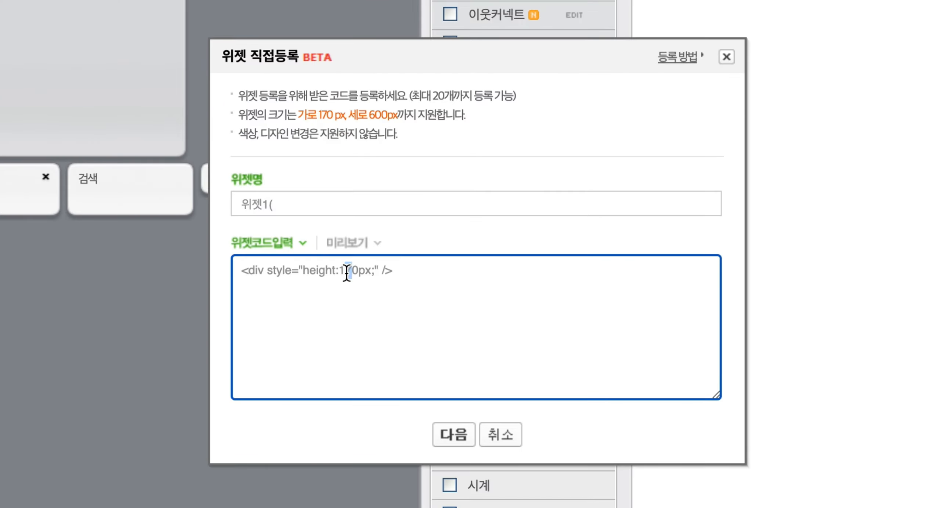
left_click_drag(402, 272, 227, 279)
key("super+c")
type("60")
Register the 위젯1 widget and move its block between 메뉴 형태 and 글 영역.
left_click(323, 210)
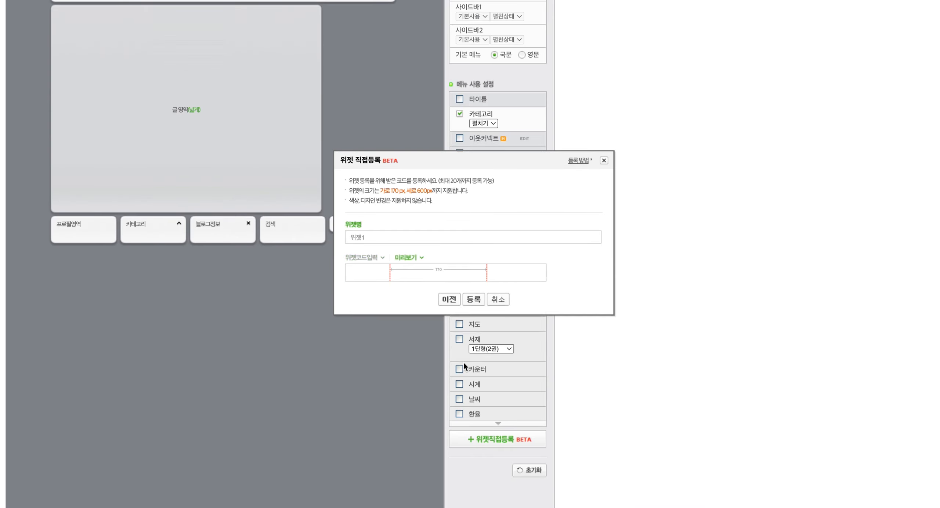
left_click(461, 358)
left_click(474, 390)
key("Return")
scroll(563, 213, "up", 5)
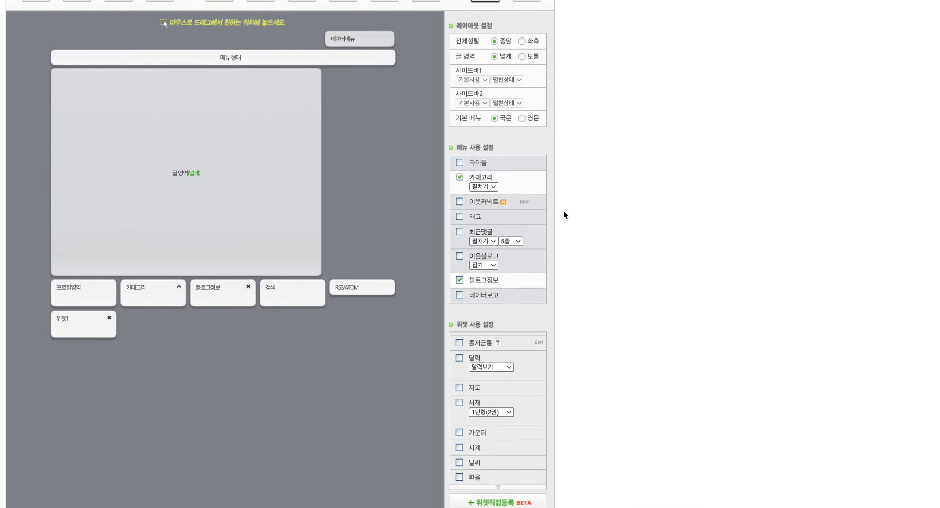
left_click_drag(72, 351, 75, 102)
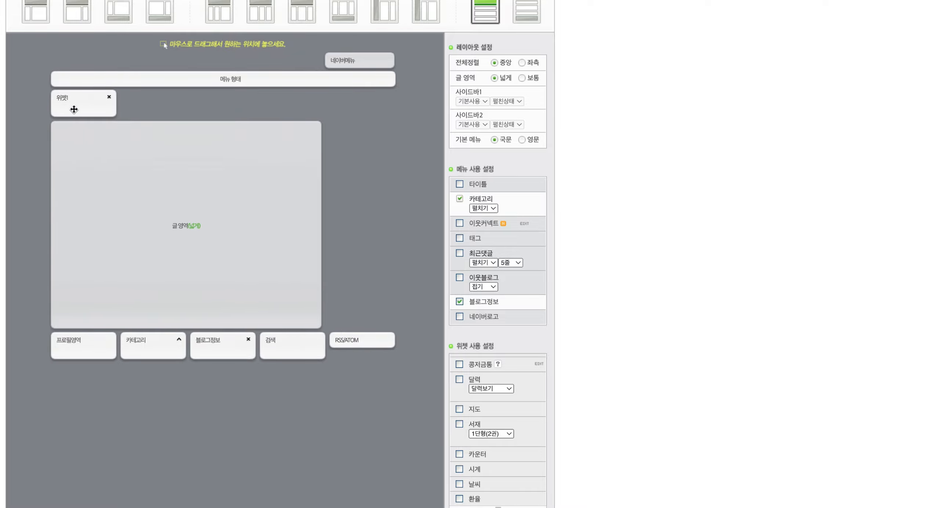
Register a second custom widget named 위젯2 with the code <div style="height:600px;" />.
scroll(610, 296, "down", 5)
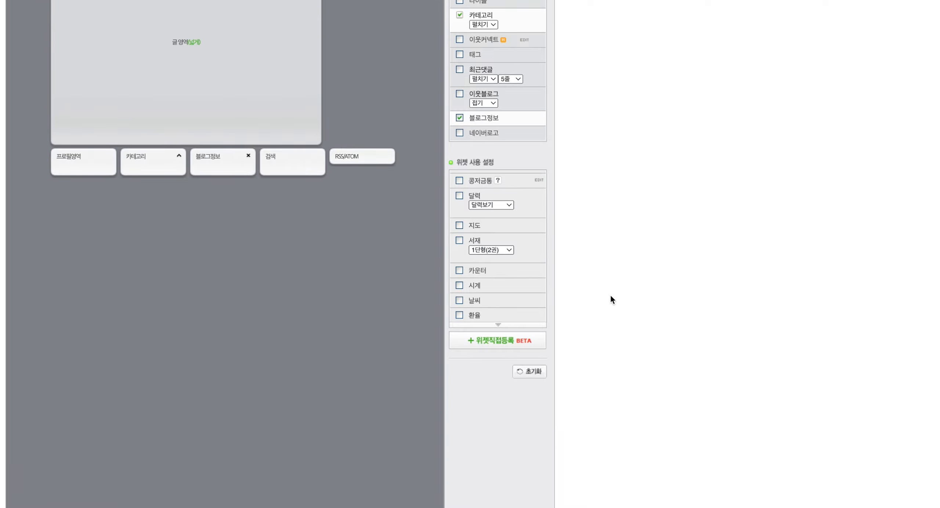
left_click(487, 340)
left_click(364, 284)
left_click(380, 238)
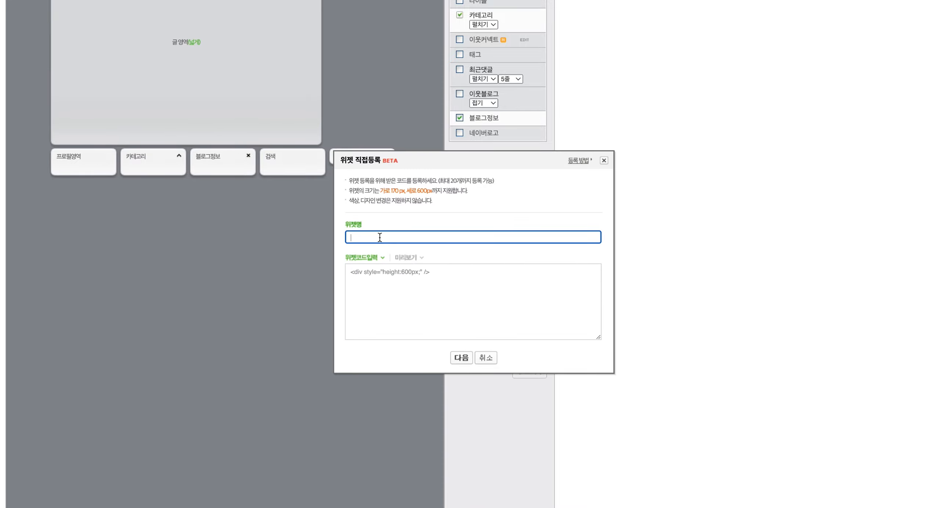
type("위젯2")
left_click(461, 358)
scroll(529, 421, "down", 4)
left_click(473, 490)
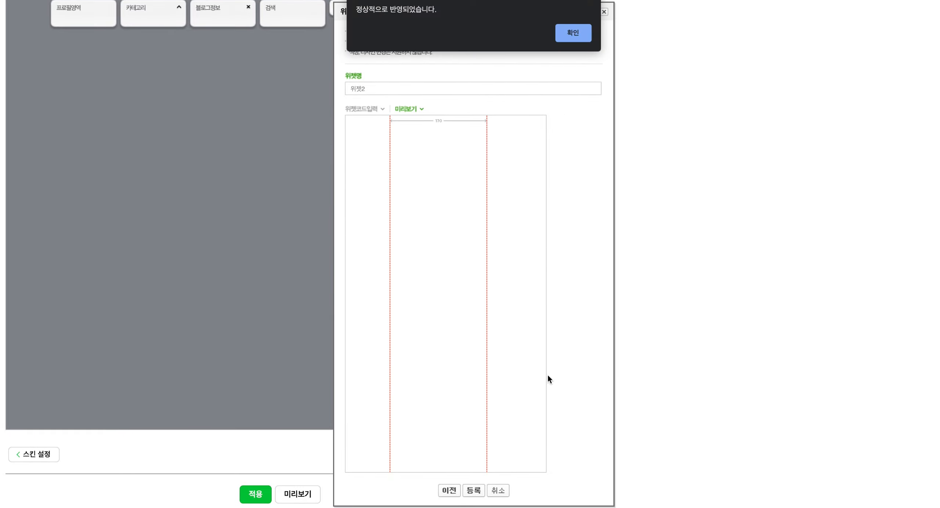
left_click(574, 33)
Register a third custom widget using the same 600px-high div code.
left_click(497, 191)
left_click(418, 309)
left_click(461, 358)
scroll(459, 360, "down", 4)
left_click(473, 506)
left_click(573, 32)
Register a custom widget named 위젯4 with the copied 600px-high div code.
left_click(408, 237)
type("위젯4")
left_click(419, 309)
key("super+v")
left_click(461, 358)
scroll(461, 358, "down", 4)
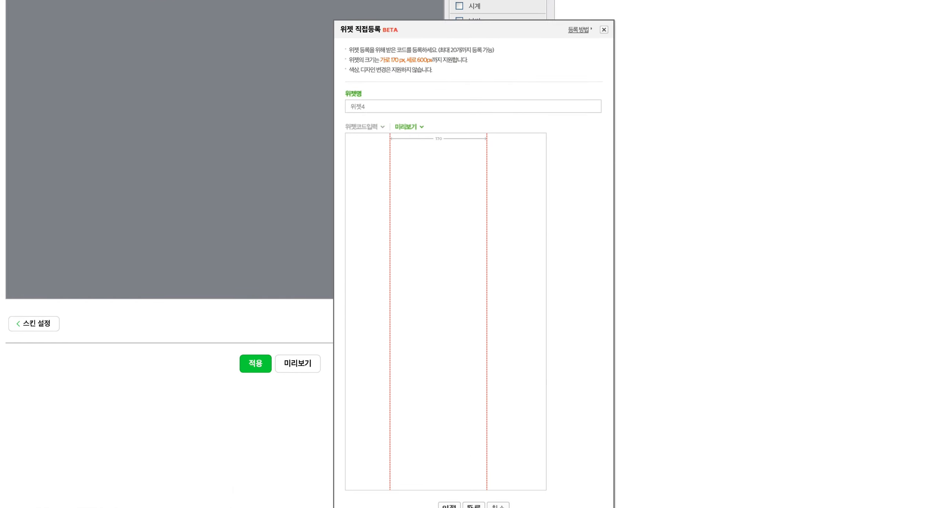
left_click(473, 505)
Register a custom widget named 위젯5 with the copied 600px-high div code.
left_click(494, 186)
type("위젯5")
left_click(397, 279)
key("super+v")
left_click(461, 358)
scroll(461, 359, "down", 4)
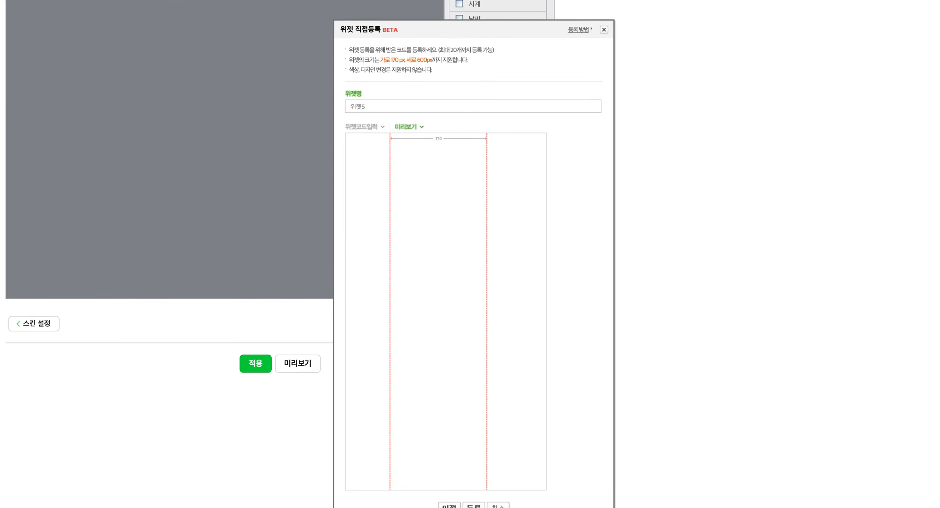
left_click(473, 505)
Move the four remaining custom widgets above 글 영역, lining them up in one row beside 위젯1.
scroll(222, 273, "up", 13)
left_click_drag(96, 392, 168, 117)
left_click_drag(86, 389, 225, 110)
left_click_drag(86, 394, 295, 114)
left_click_drag(86, 393, 363, 115)
Apply the layout and widget settings to the blog.
scroll(382, 267, "down", 5)
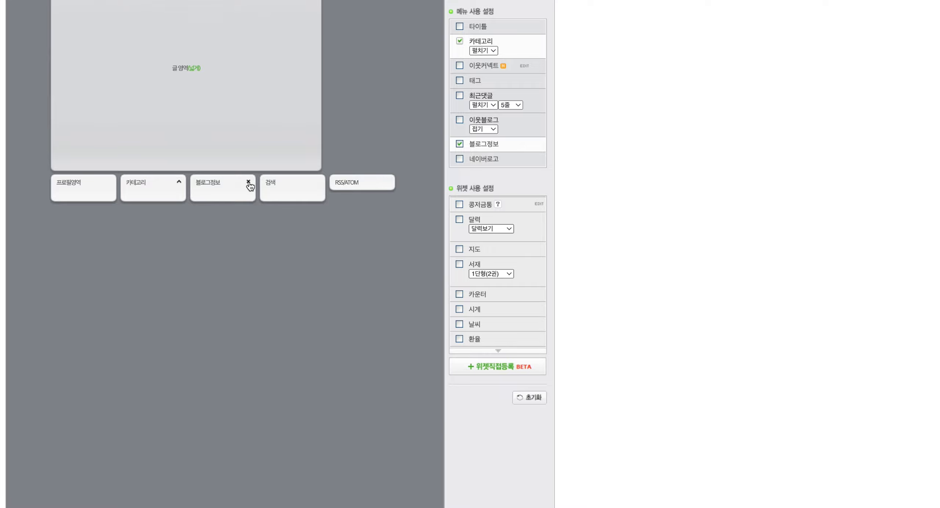
scroll(316, 245, "down", 5)
left_click(255, 496)
left_click(576, 36)
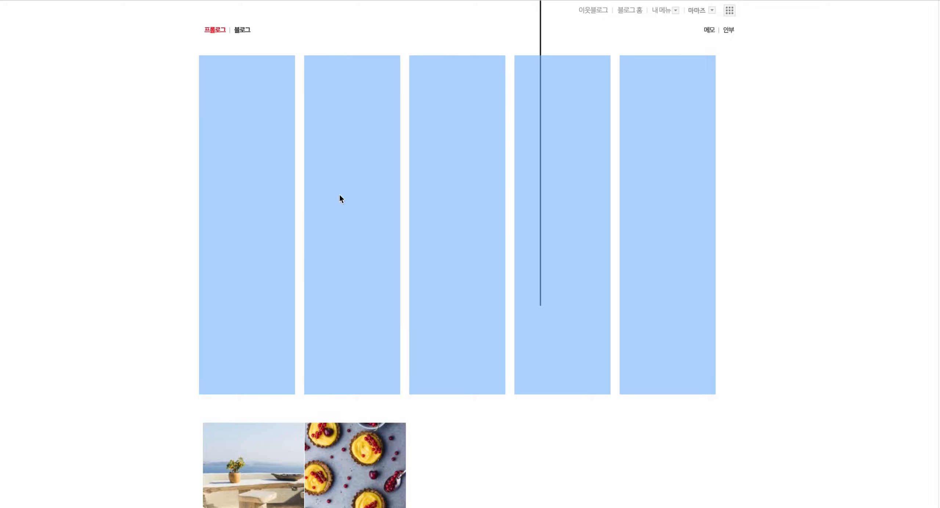
Set the blog's 스킨배경 colour to white #FFFFFF in the detailed design settings and apply the design.
left_click(675, 11)
left_click(663, 104)
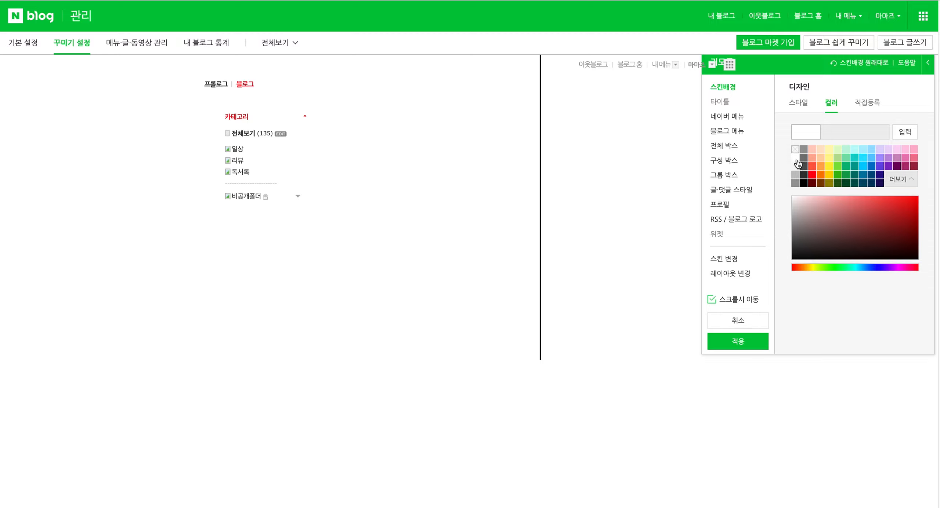
left_click(795, 159)
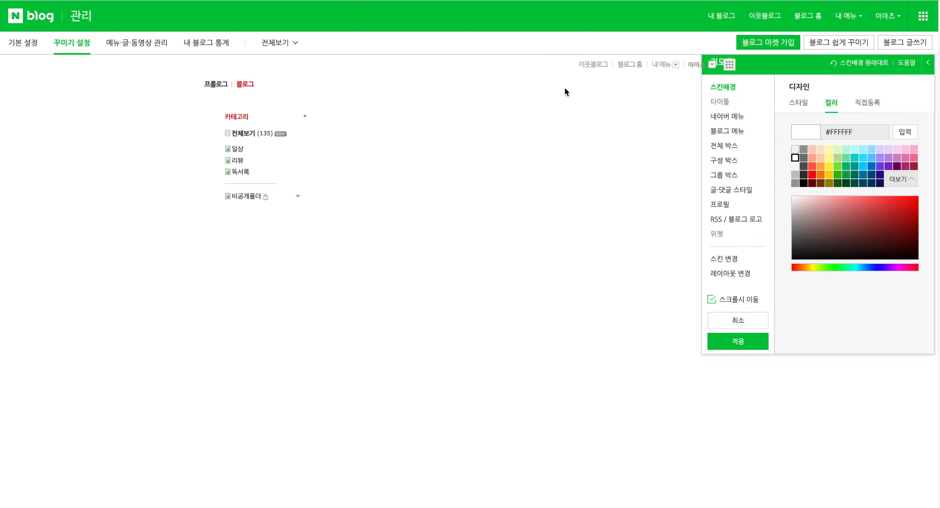
left_click(748, 345)
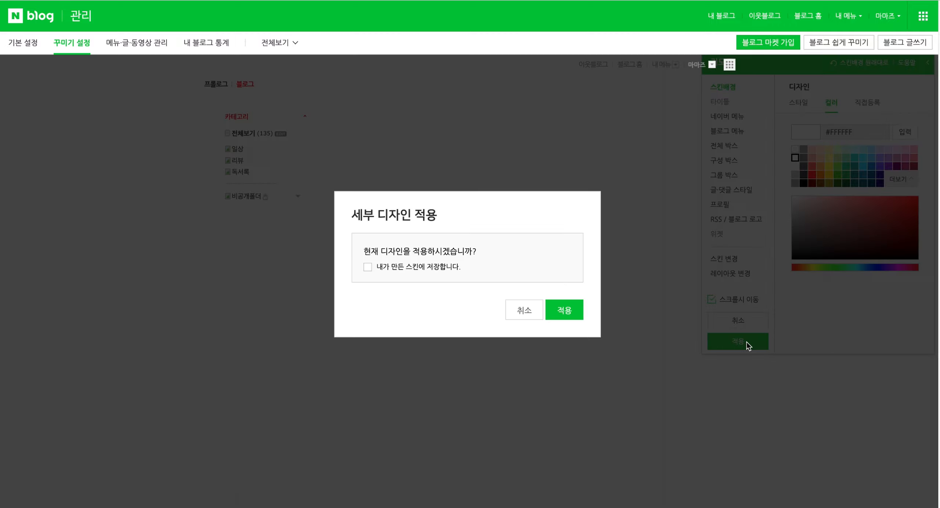
left_click(565, 311)
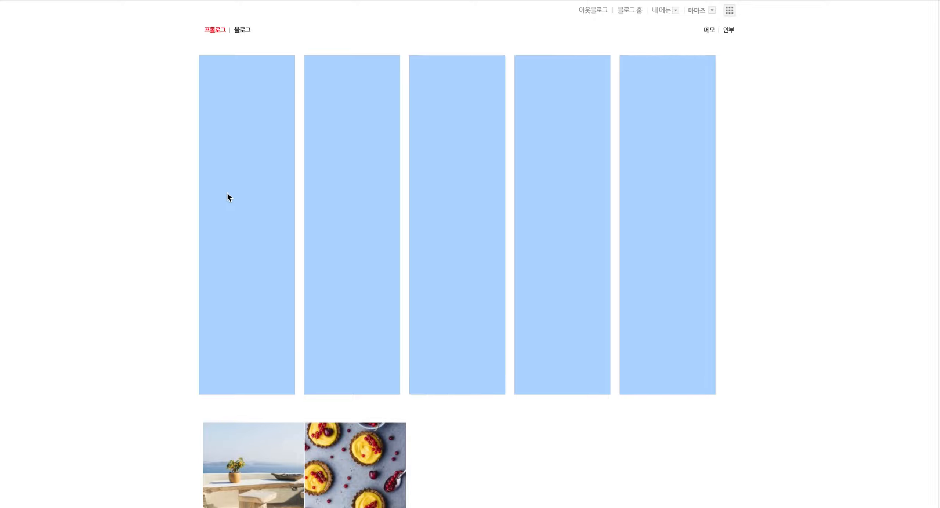
Capture a full-width screenshot of the blog from the page top down to the lower edge of the five widgets.
key("shift+super+4")
left_click_drag(0, 0, 937, 394)
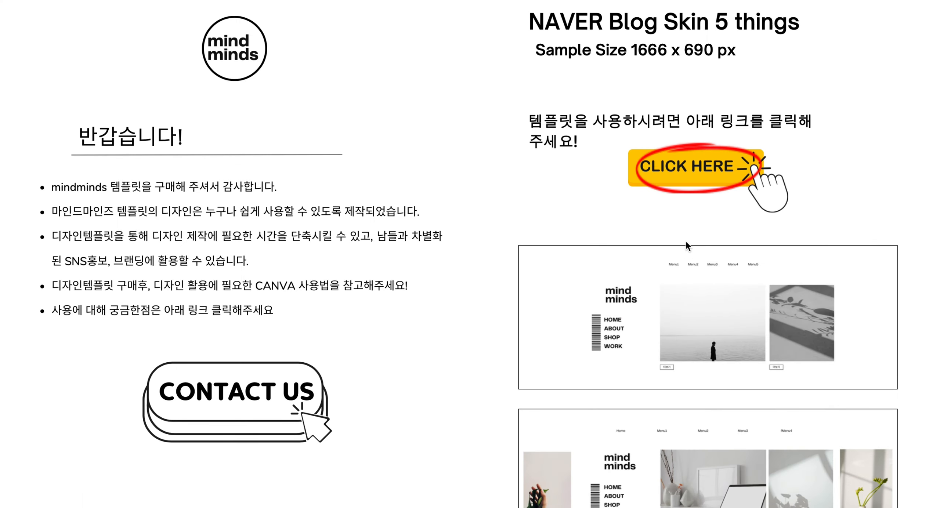
Open the 1666 x 690 px blog skin template in Canva and copy the contents of page 1.
left_click(732, 161)
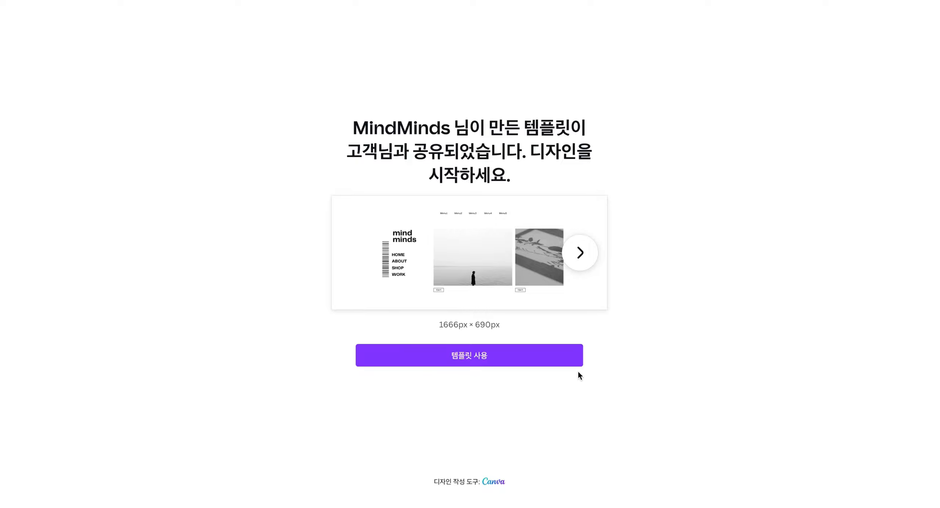
left_click(481, 362)
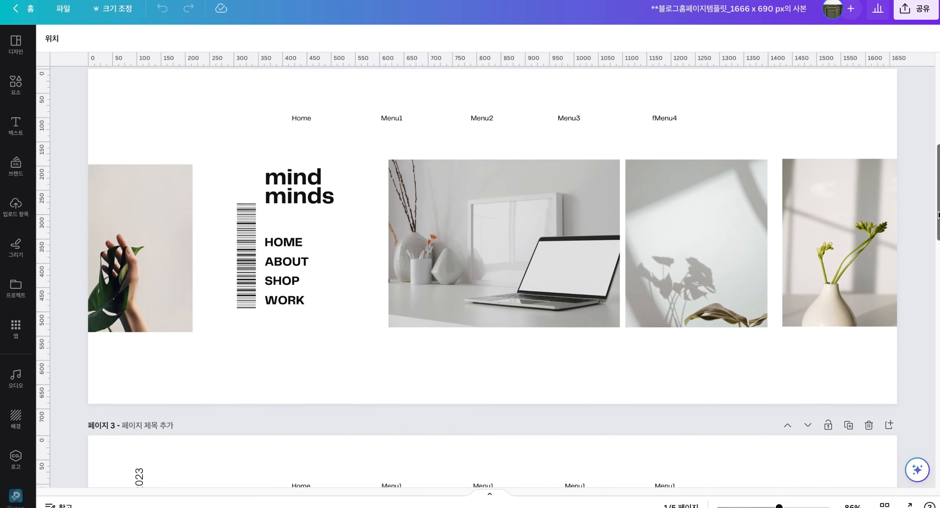
left_click_drag(938, 215, 938, 125)
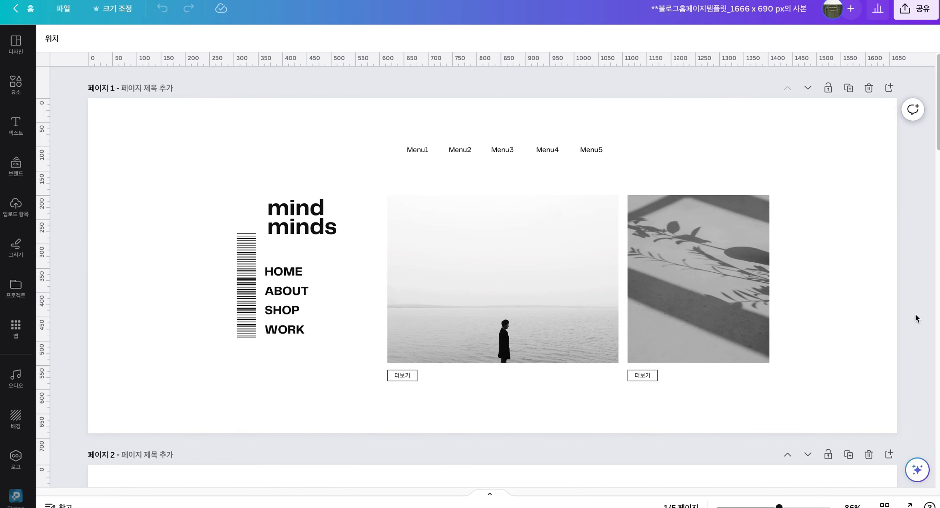
left_click_drag(729, 11, 772, 11)
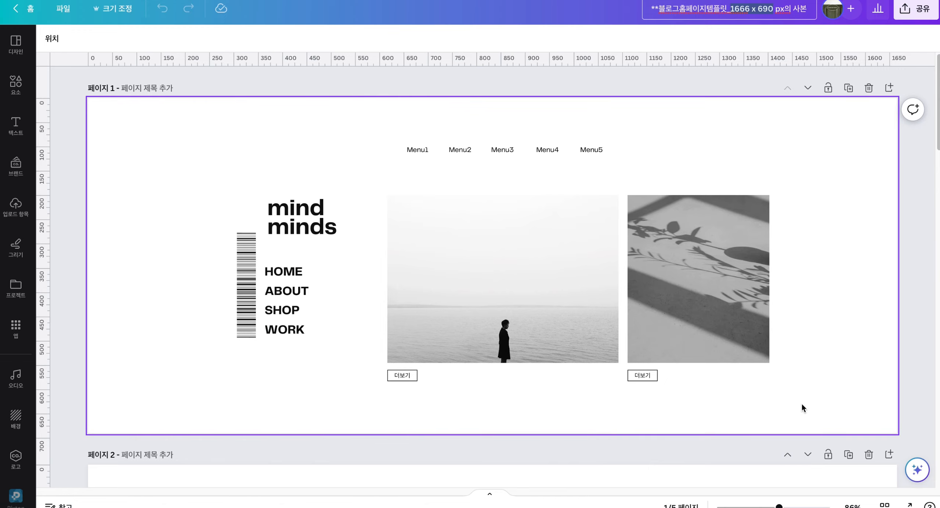
left_click_drag(801, 404, 204, 133)
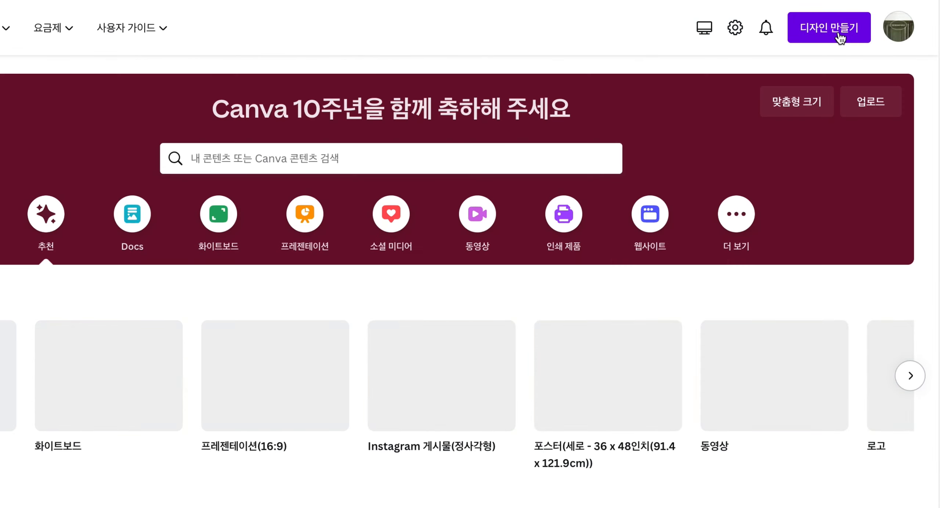
Create a new custom-size design of 1666 x 700 px and paste the copied template page into it.
left_click(841, 38)
left_click(637, 101)
type("1666")
left_click(705, 134)
type("700")
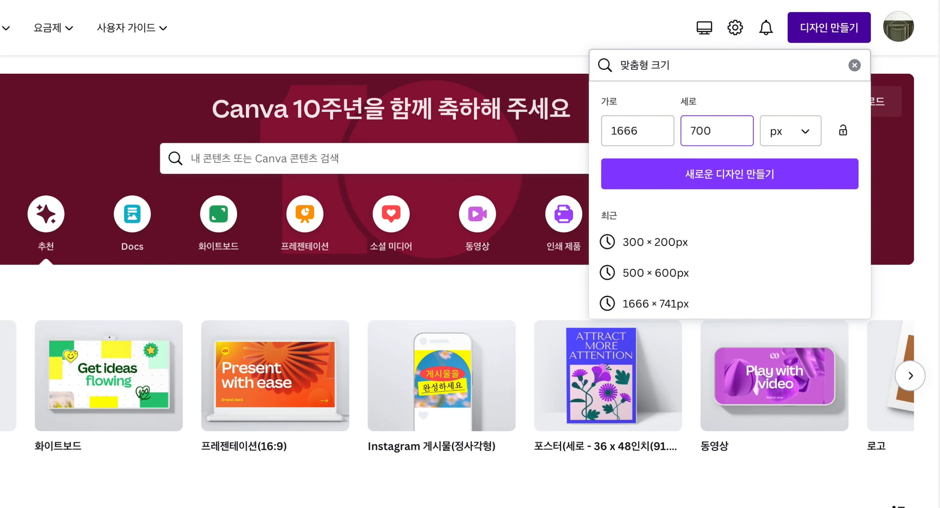
left_click(701, 171)
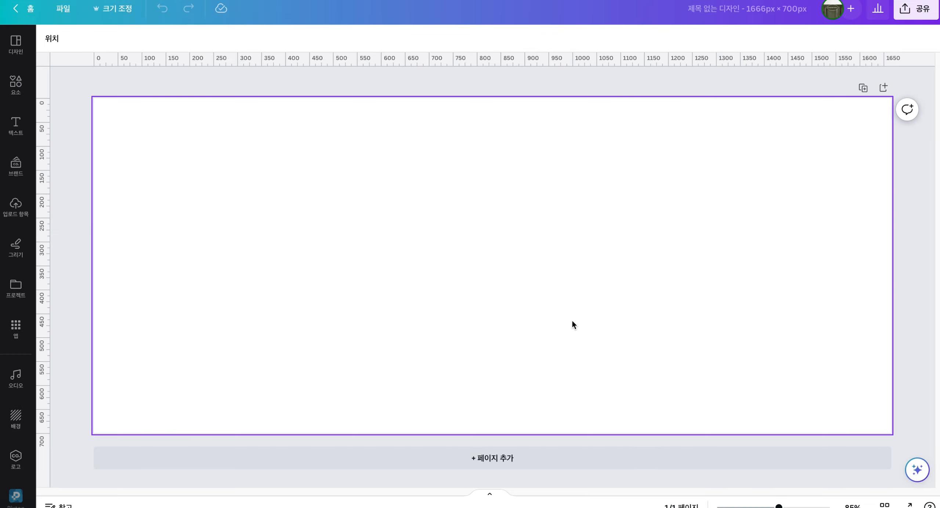
key("ctrl+v")
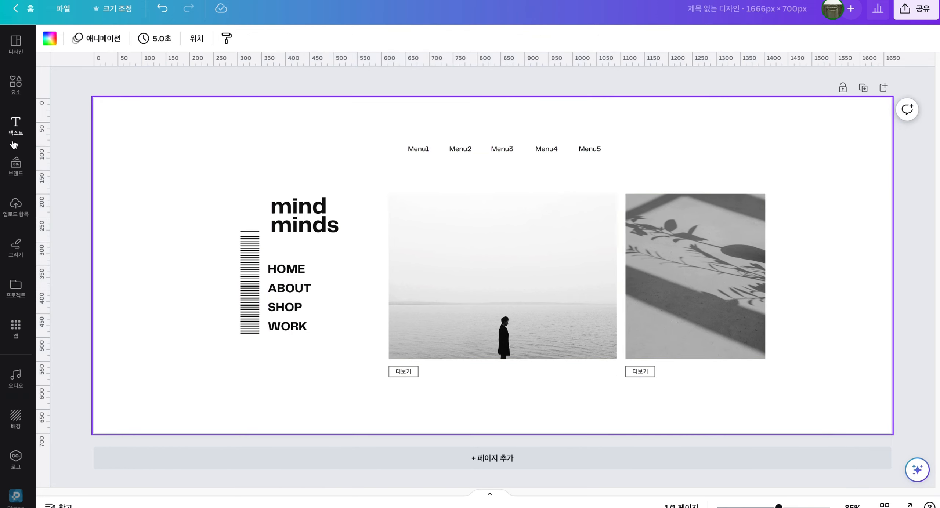
Upload the blog widget screenshot, add it to the page and set it as the page background.
left_click(16, 206)
left_click(122, 79)
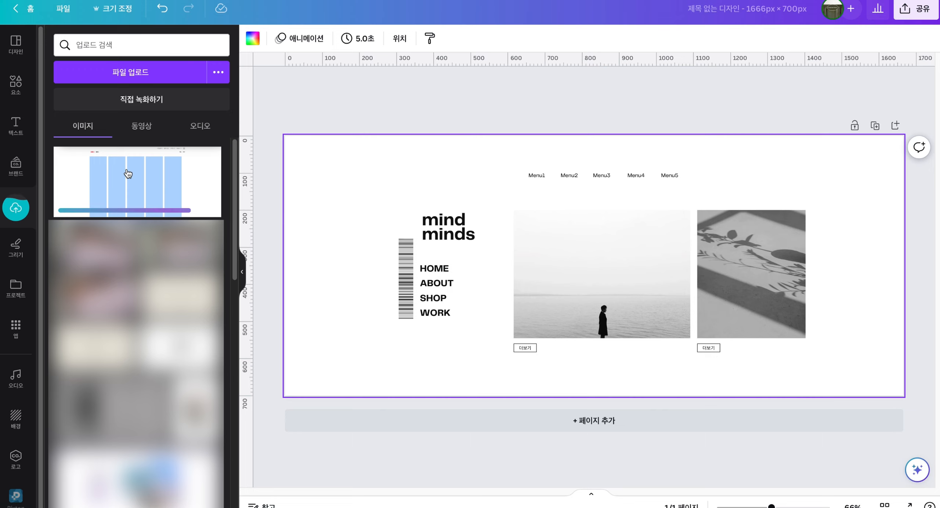
left_click(128, 174)
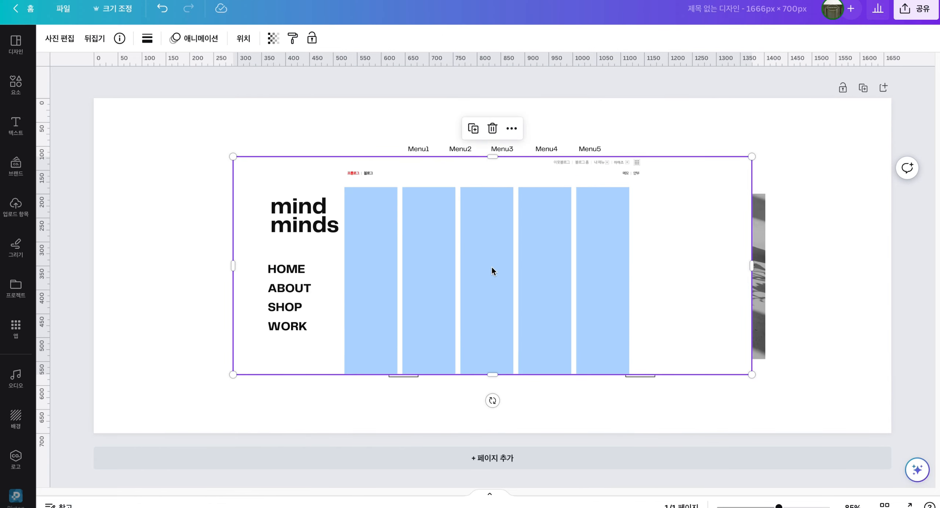
right_click(483, 247)
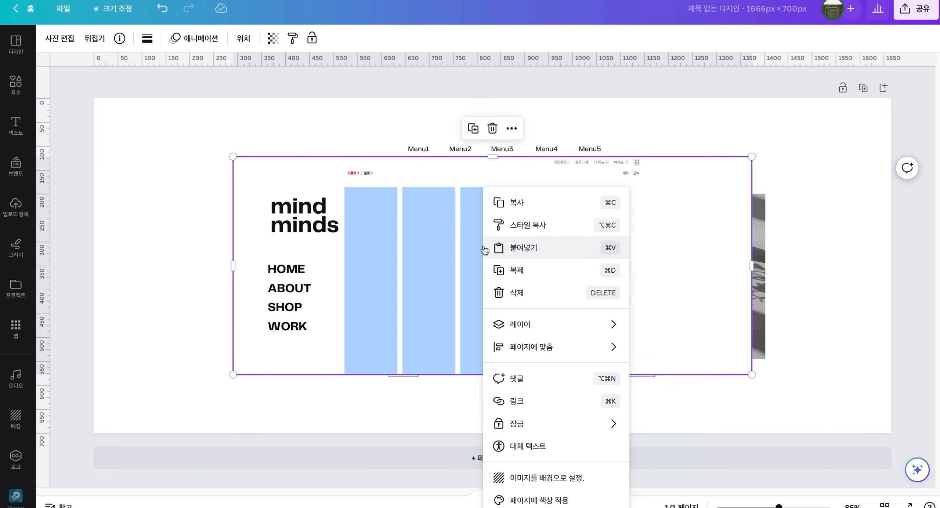
left_click(546, 478)
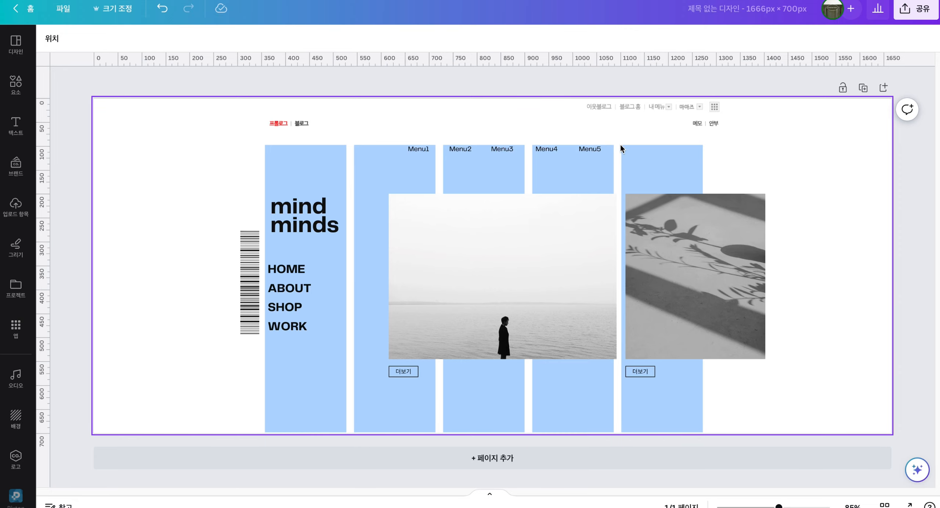
Move the Menu1 to Menu5 texts slightly down so they sit inside the blue widget columns.
left_click_drag(615, 158, 397, 143)
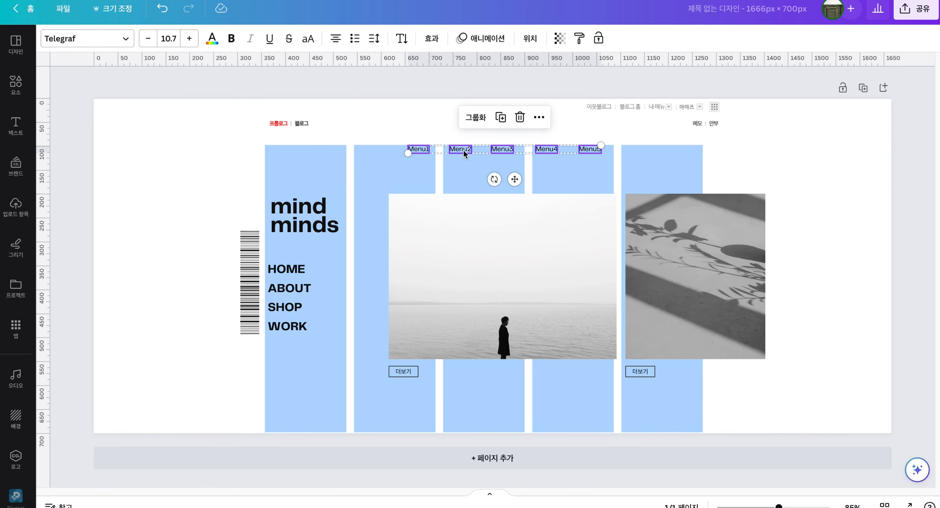
left_click_drag(463, 152, 466, 157)
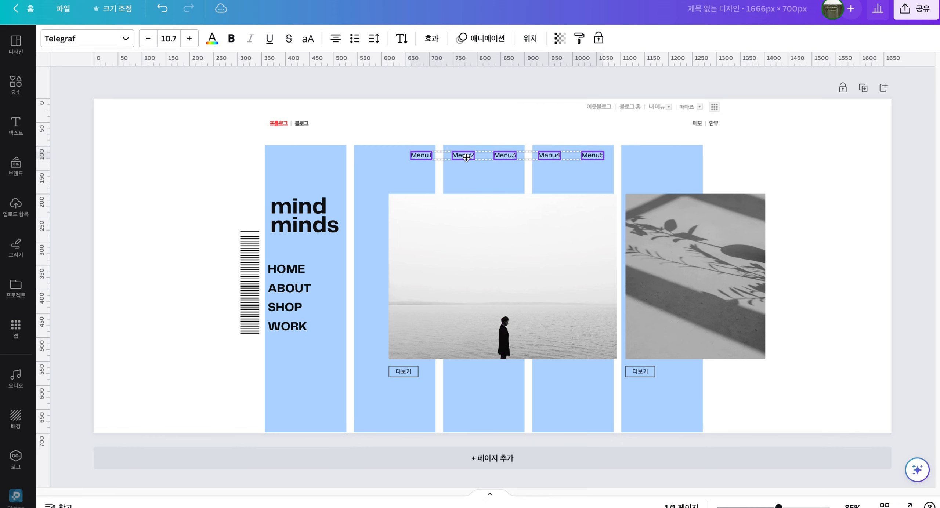
left_click(420, 133)
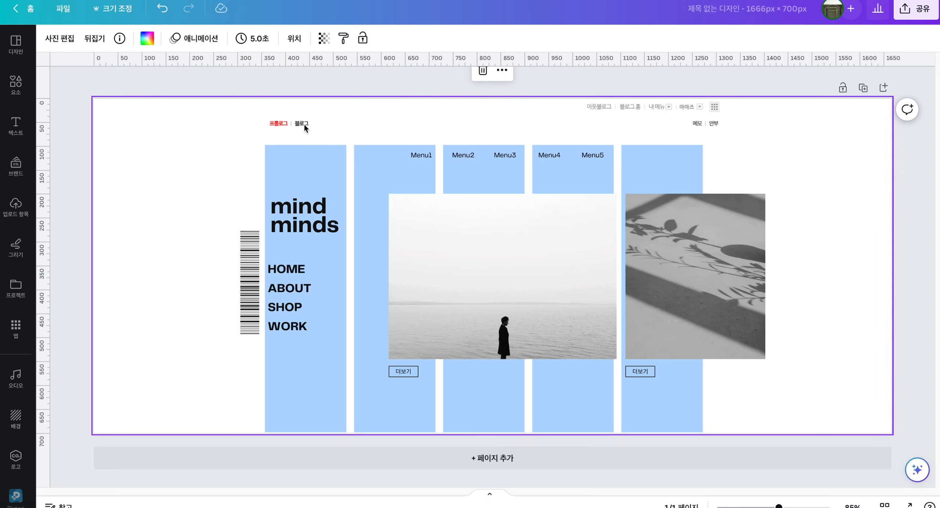
Replace the Menu1 to Menu5 texts with 프롤로그, 블로그, 일상, 리뷰 and 독서록.
left_click(423, 157)
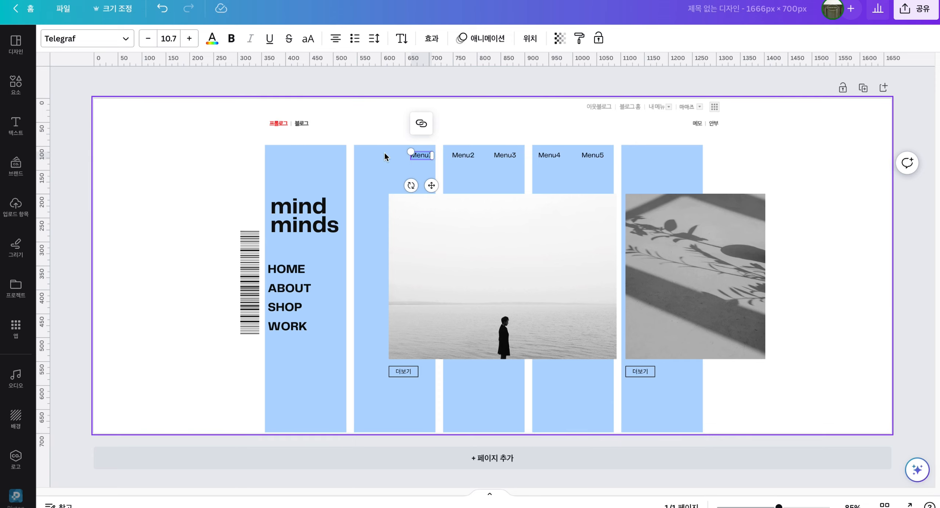
type("프롤로그")
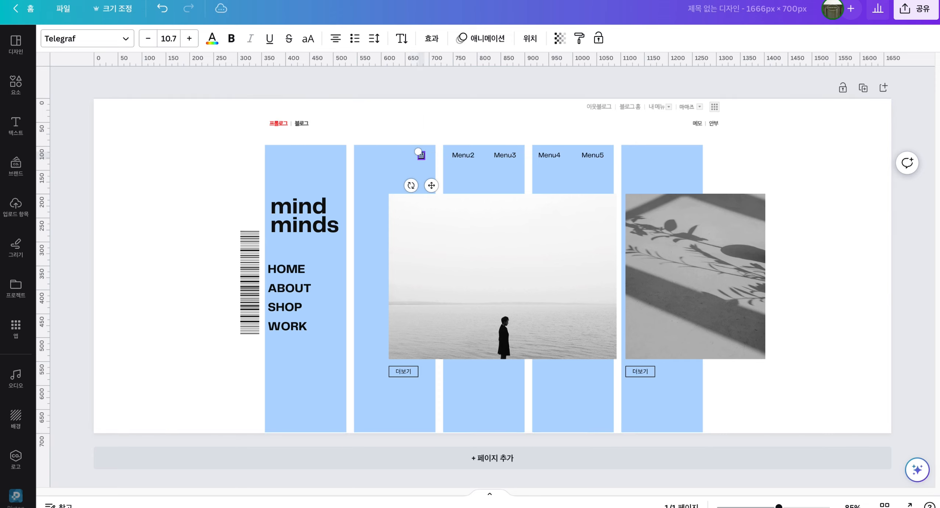
double_click(463, 156)
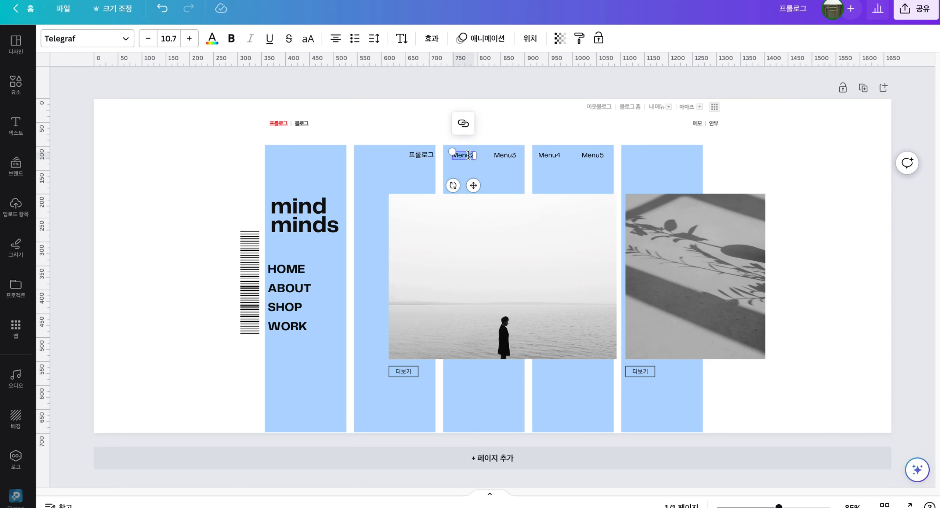
type("블로그")
double_click(501, 154)
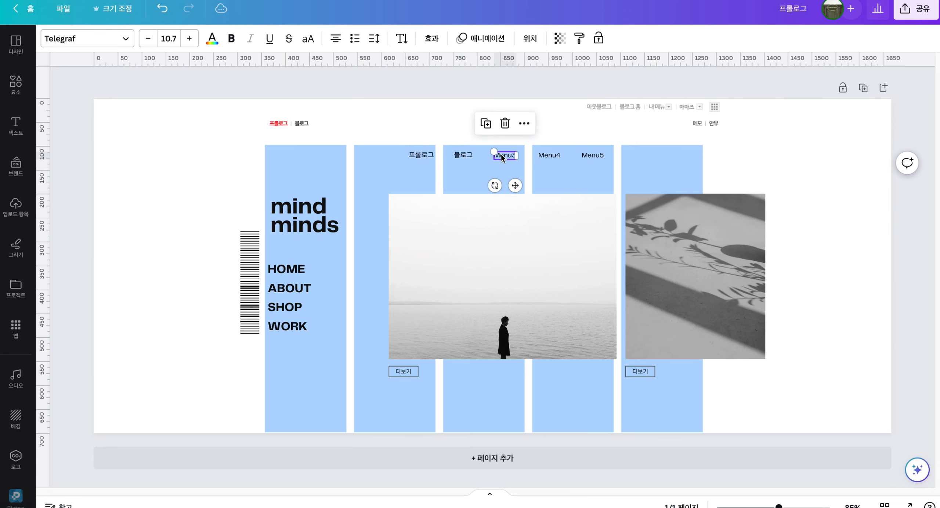
type("일상")
double_click(544, 154)
type("리뷰")
double_click(594, 154)
type("독서록")
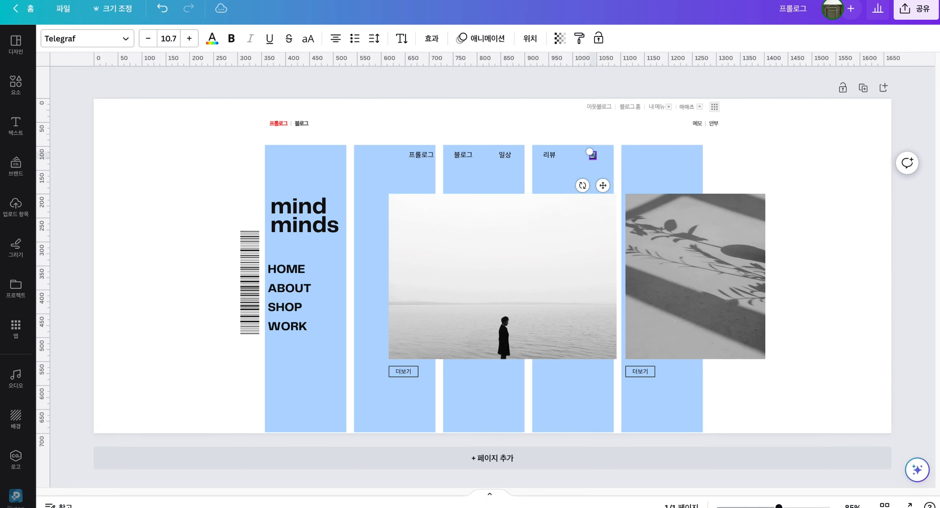
left_click(762, 170)
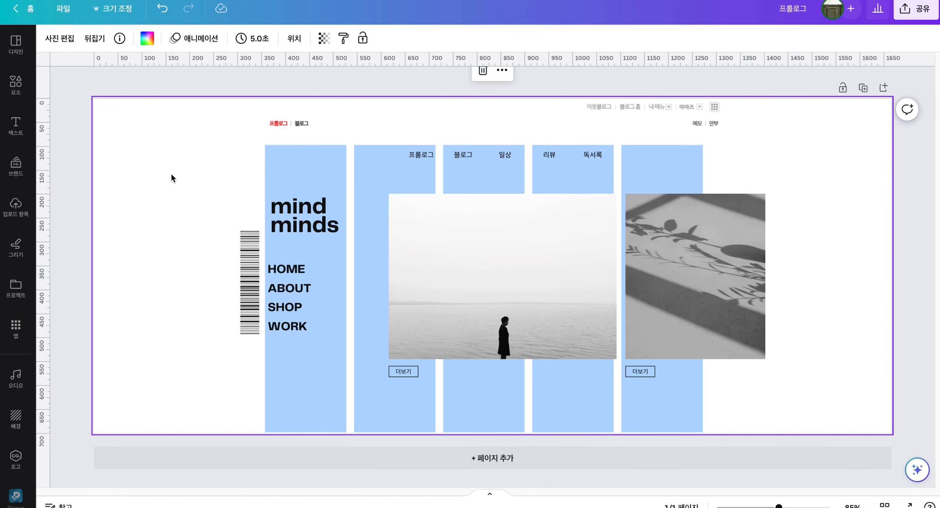
Change the mind minds title to mamaz life on two lines and reduce its font size so it fits the first blue column.
double_click(312, 225)
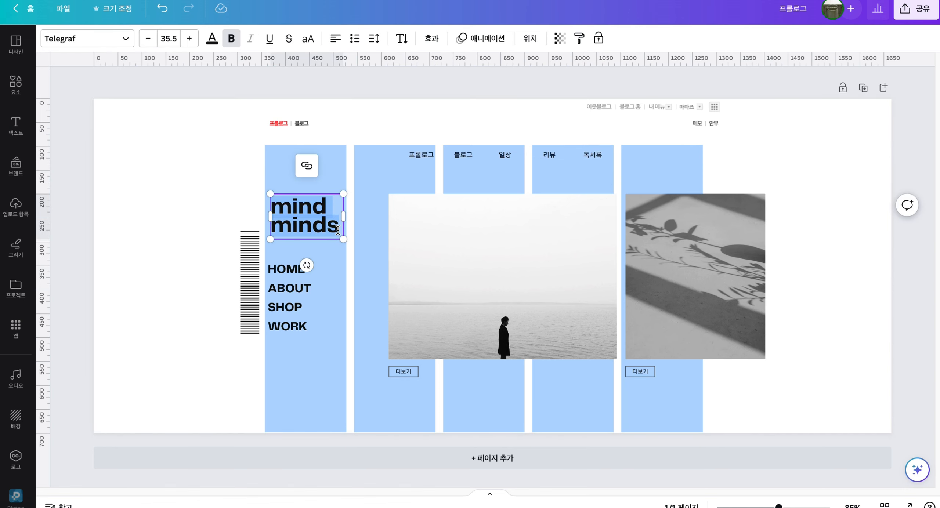
type("mamaz")
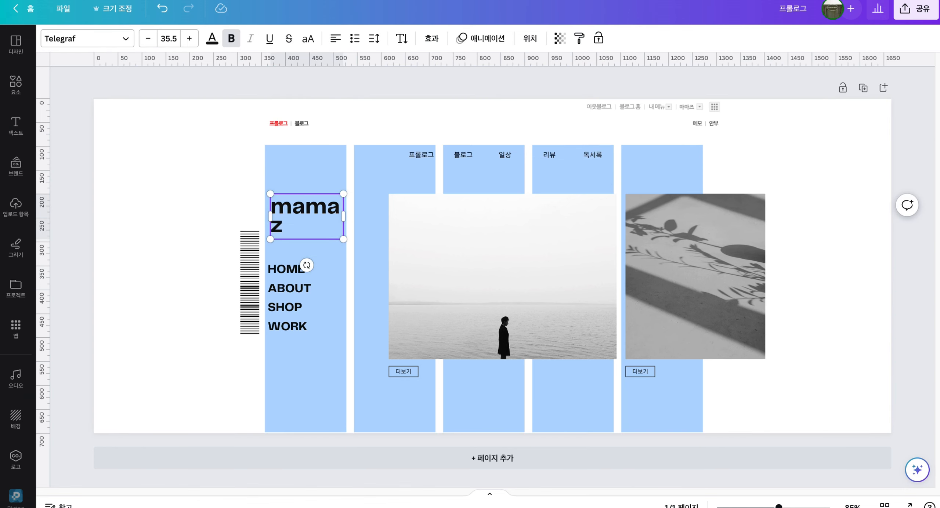
left_click_drag(343, 216, 358, 208)
type("life")
left_click(382, 250)
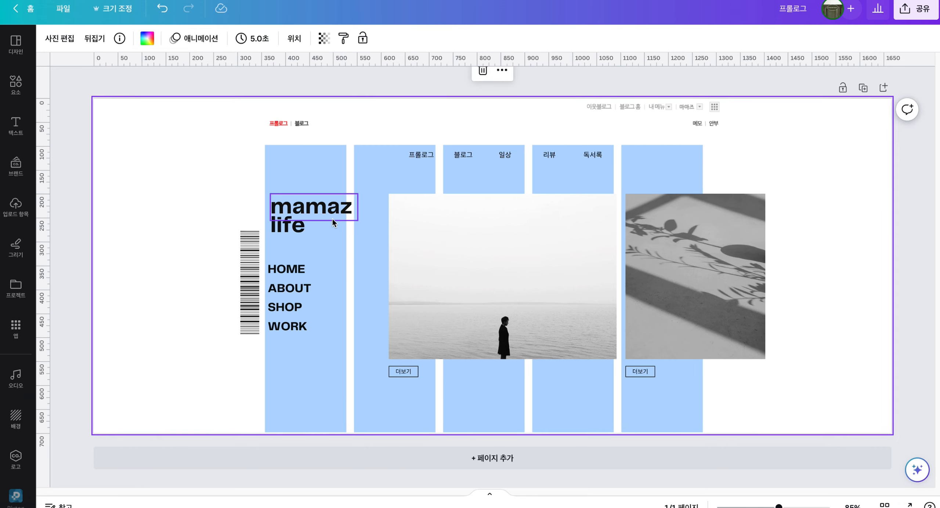
left_click(331, 212)
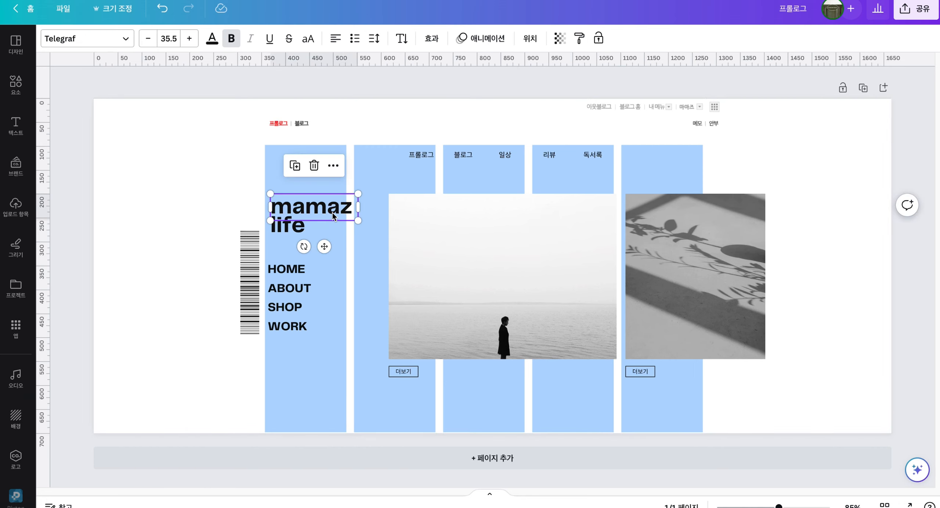
left_click(148, 39)
left_click(148, 38)
left_click(148, 38)
left_click(148, 39)
Rename the ABOUT, SHOP and WORK entries under HOME to MAP, BOOK and SHOP.
left_click(286, 271)
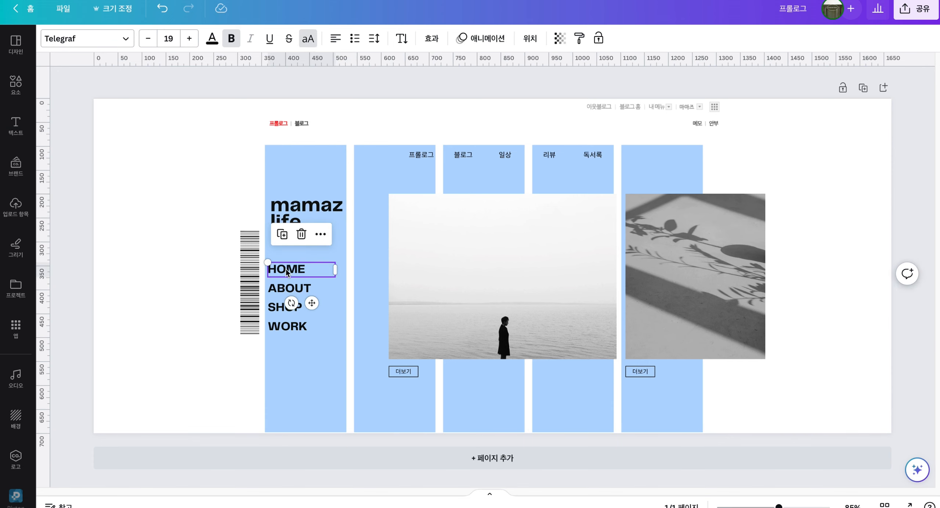
left_click(289, 289)
double_click(288, 288)
type("MAP")
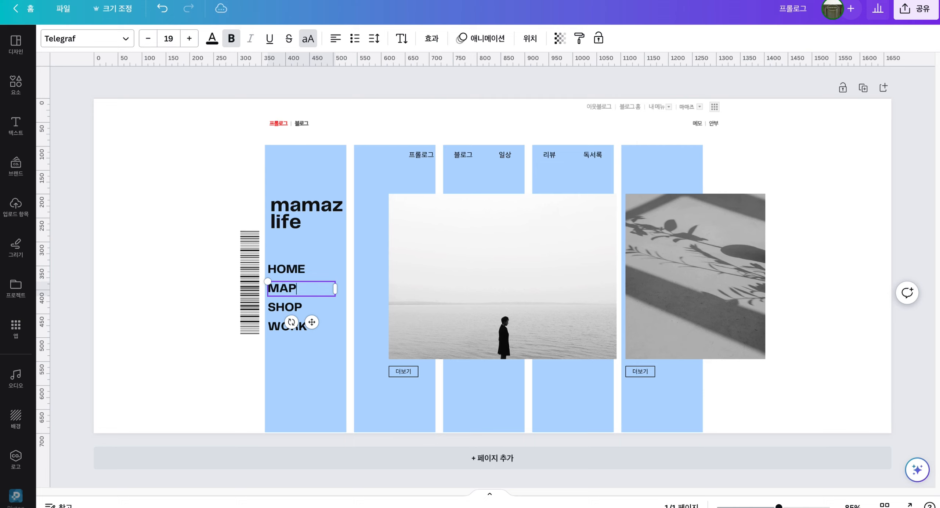
double_click(291, 306)
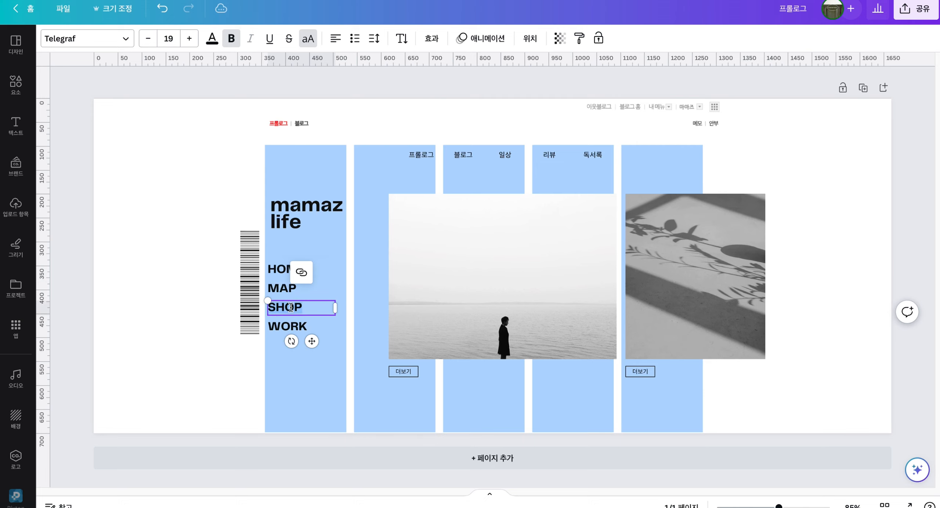
type("BOOK")
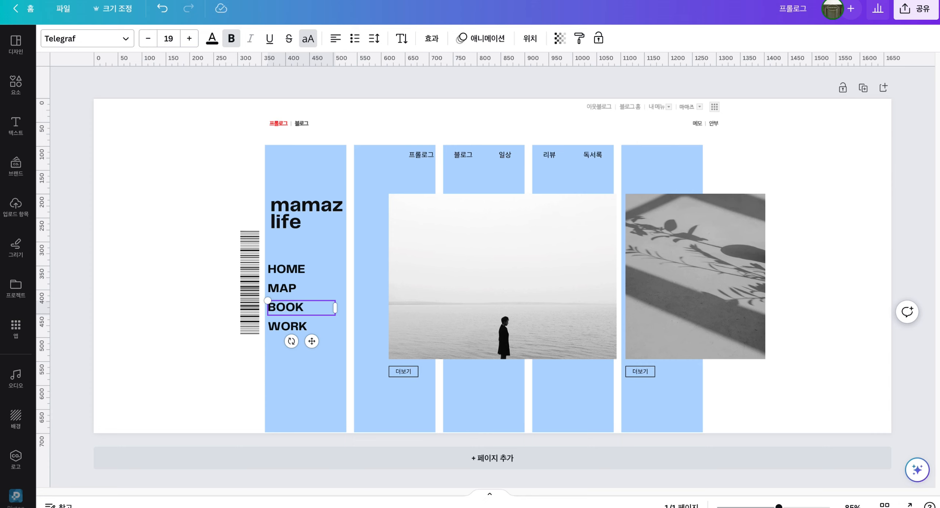
left_click(292, 325)
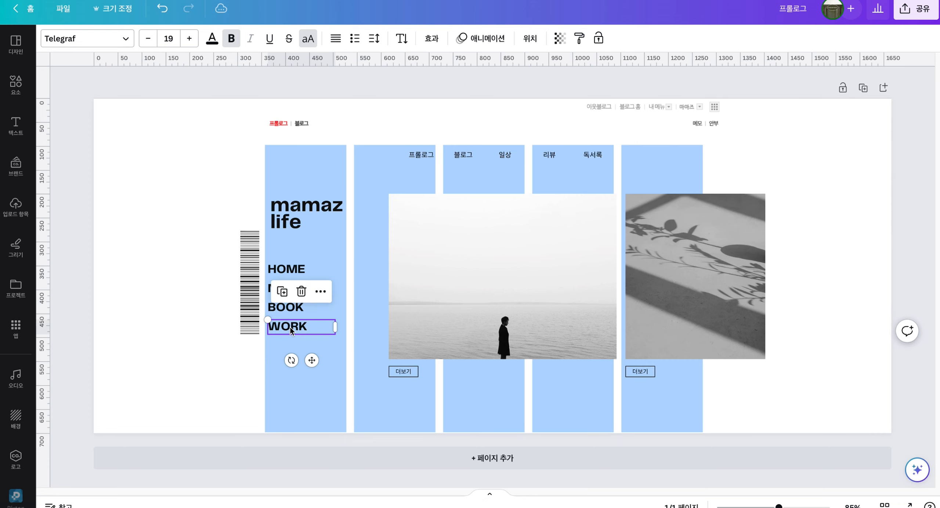
type("SHOP")
left_click(203, 369)
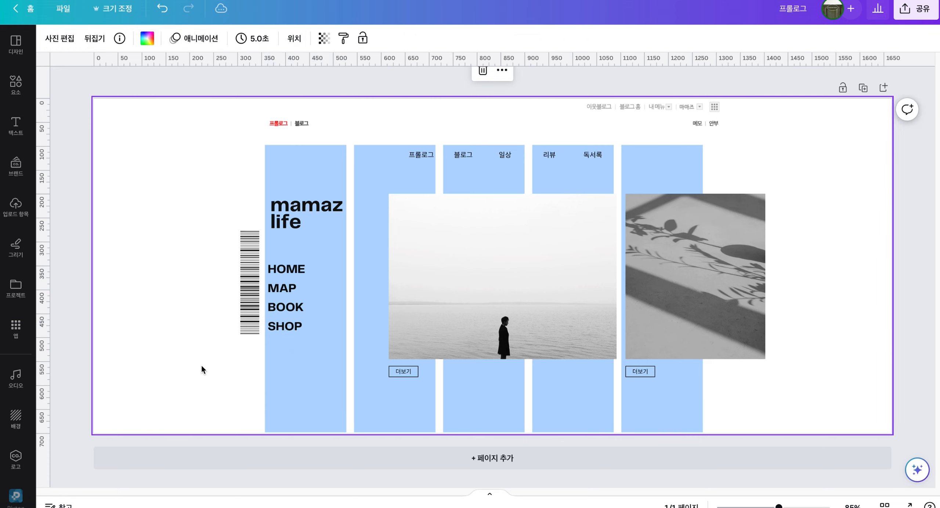
key("ctrl+z")
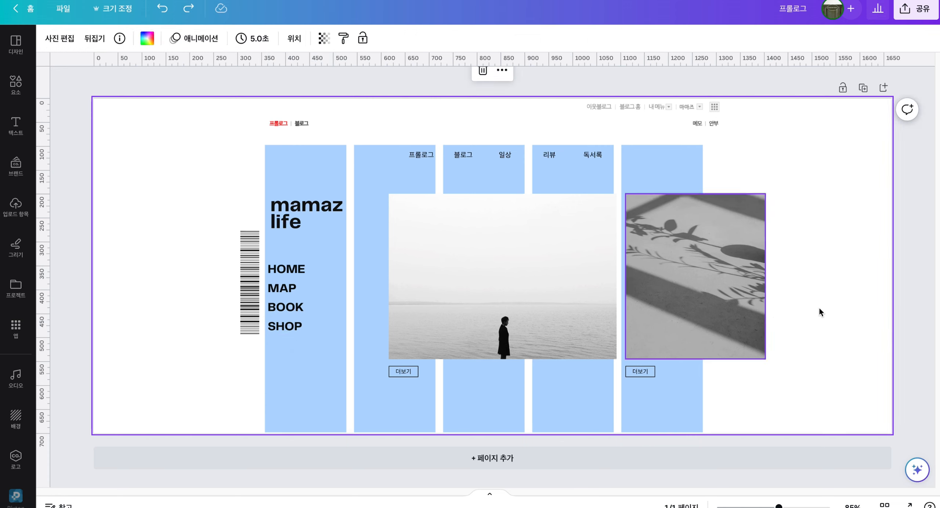
Remove the images from both photo grids while keeping the empty grids, and make the wide grid slightly shorter.
left_click(543, 295)
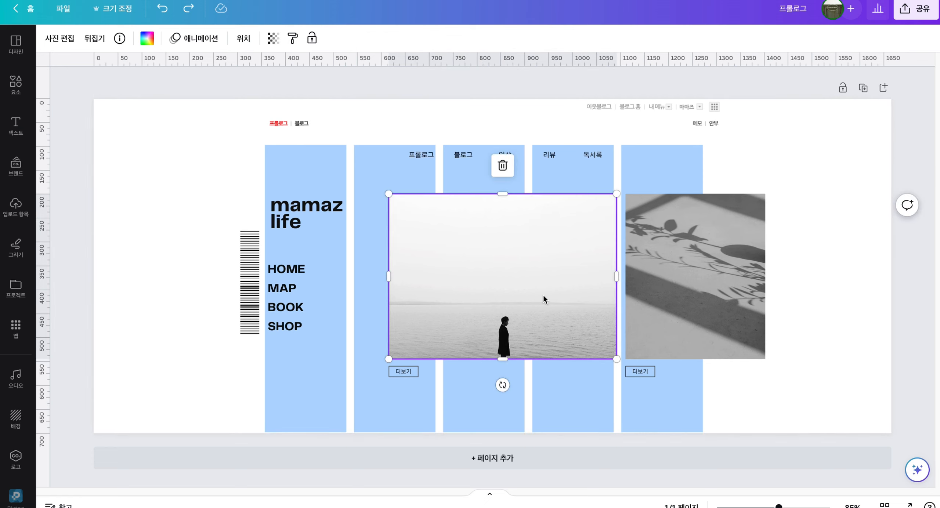
left_click(502, 165)
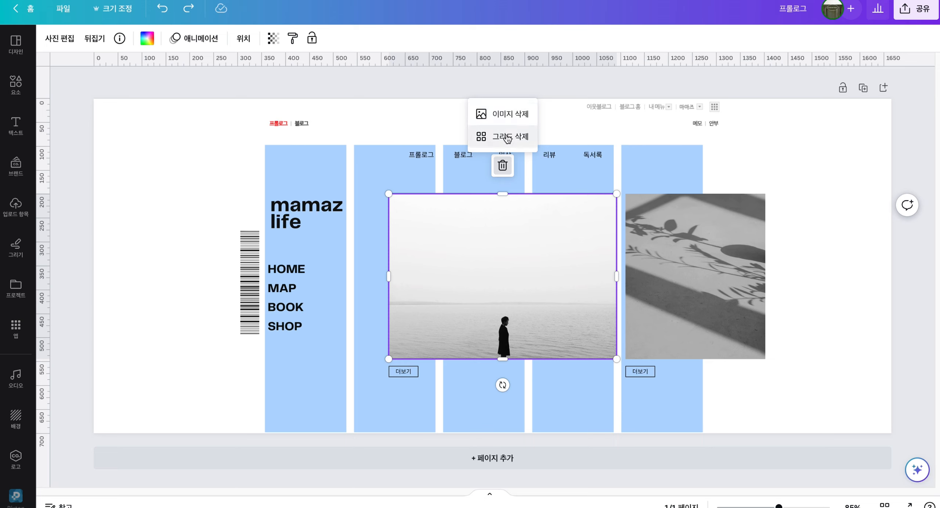
left_click(507, 117)
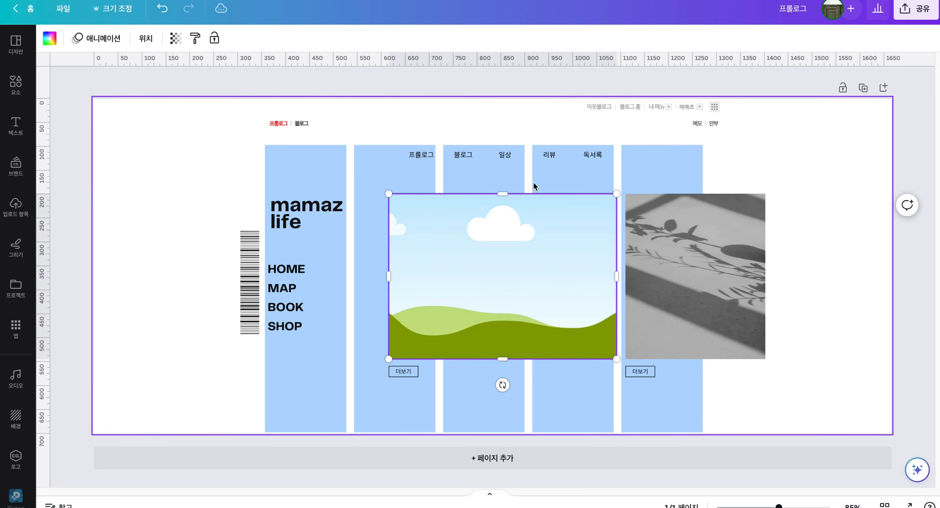
mouse_move(388, 359)
left_mouse_down()
mouse_move(503, 274)
mouse_move(389, 356)
left_mouse_up()
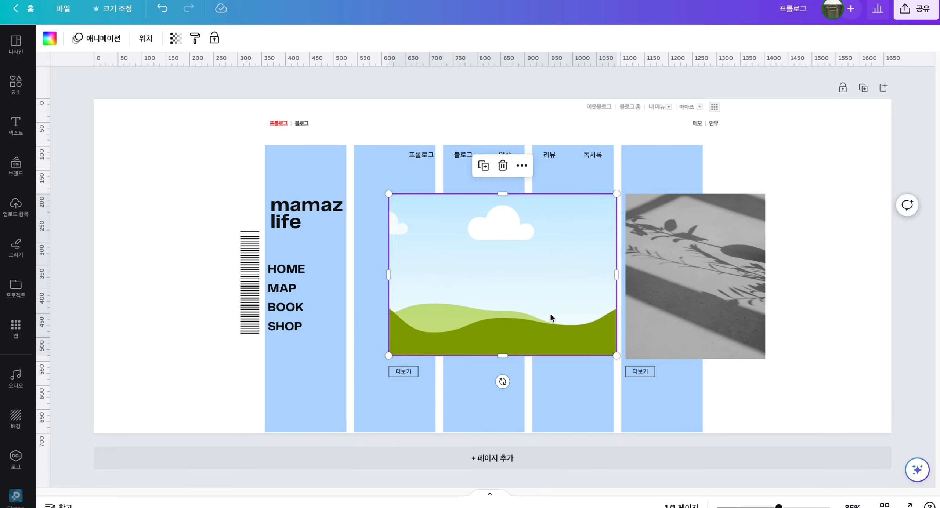
left_click(687, 291)
left_click(676, 165)
left_click(699, 112)
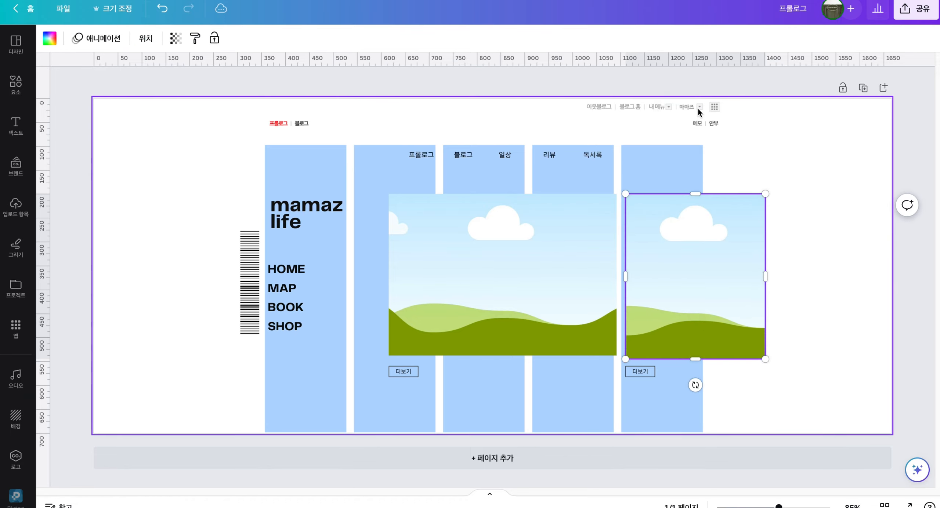
Search the elements for 카메라 photos and place the vintage camera photo in the wide grid.
left_click(16, 84)
left_click(89, 45)
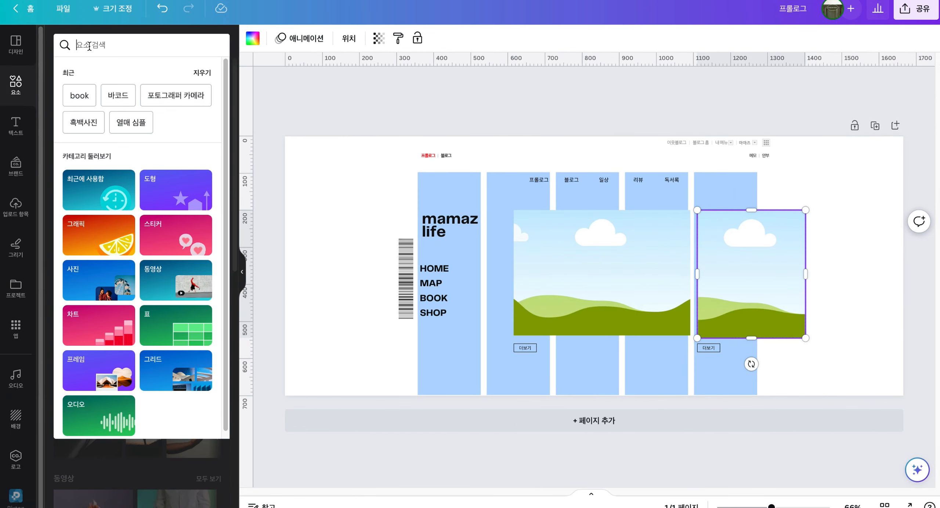
type("ㅋ")
type("라")
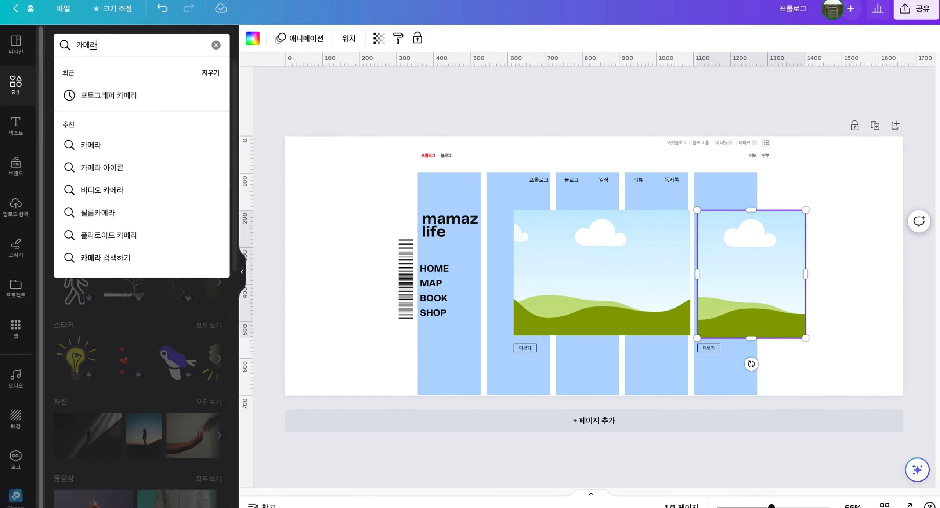
key("Return")
left_click(208, 212)
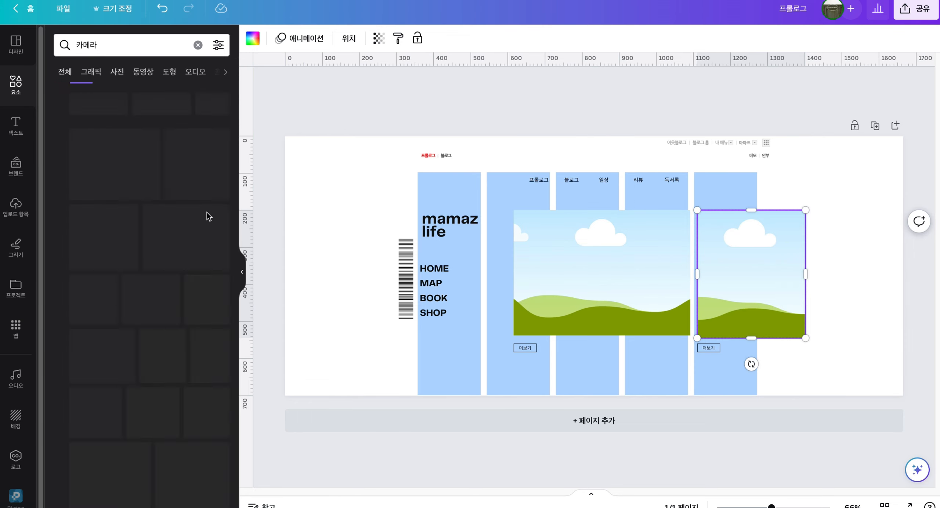
scroll(94, 198, "down", 5)
left_click_drag(94, 198, 523, 239)
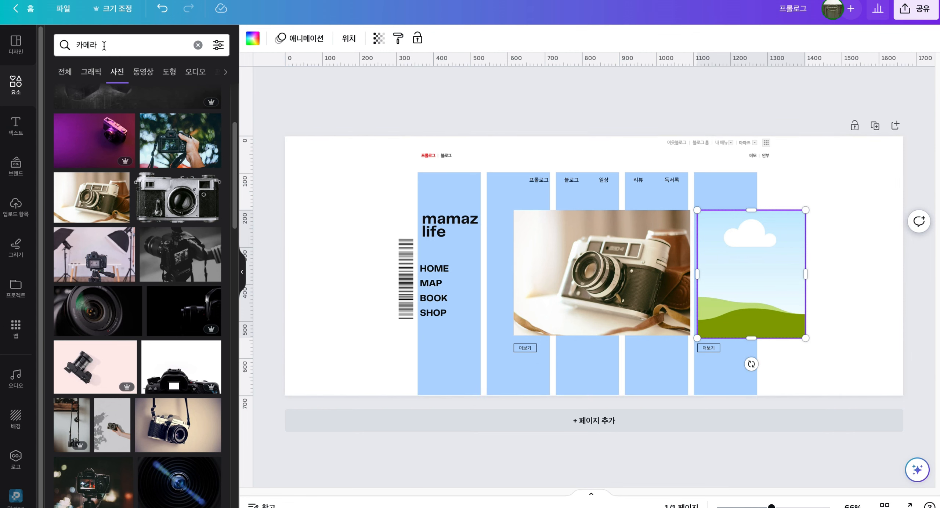
Search the elements for book photos and place the open book photo in the narrow grid.
left_click(198, 44)
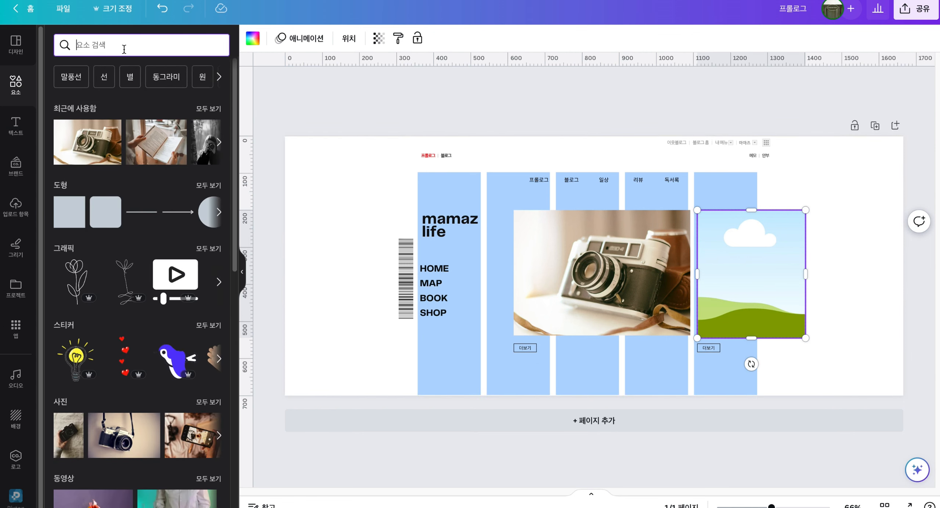
left_click(124, 45)
type("book")
key("Return")
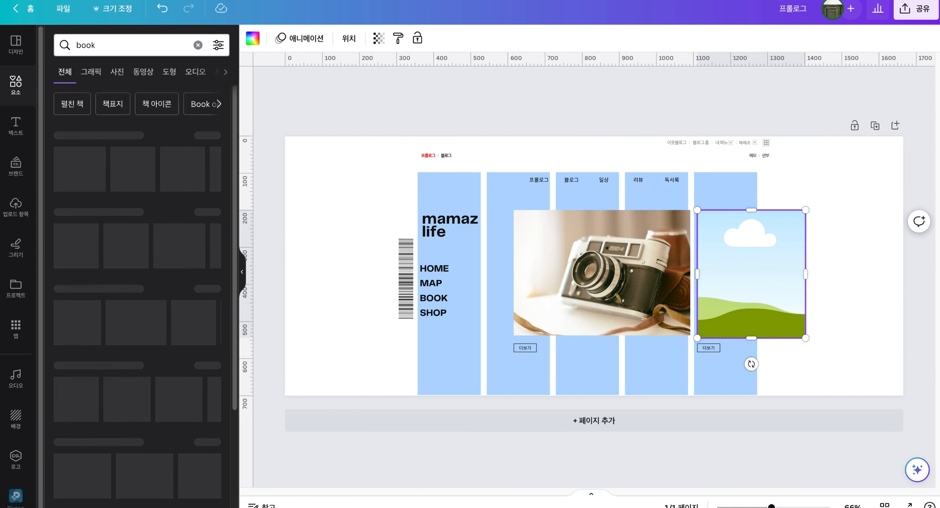
left_click(212, 220)
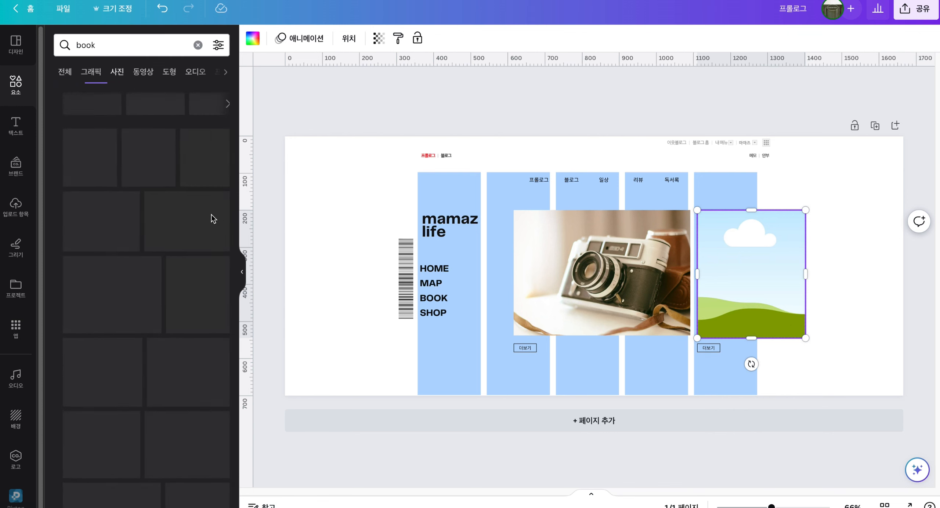
scroll(182, 354, "down", 1)
left_click_drag(181, 354, 764, 279)
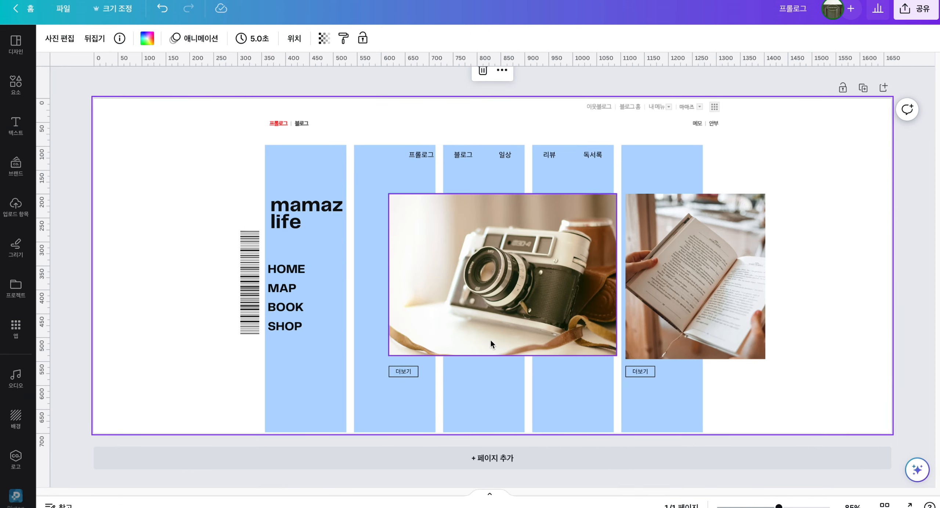
Enlarge the camera photo to match the book photo's height and align the 더보기 box beneath it with its left edge.
left_click(521, 314)
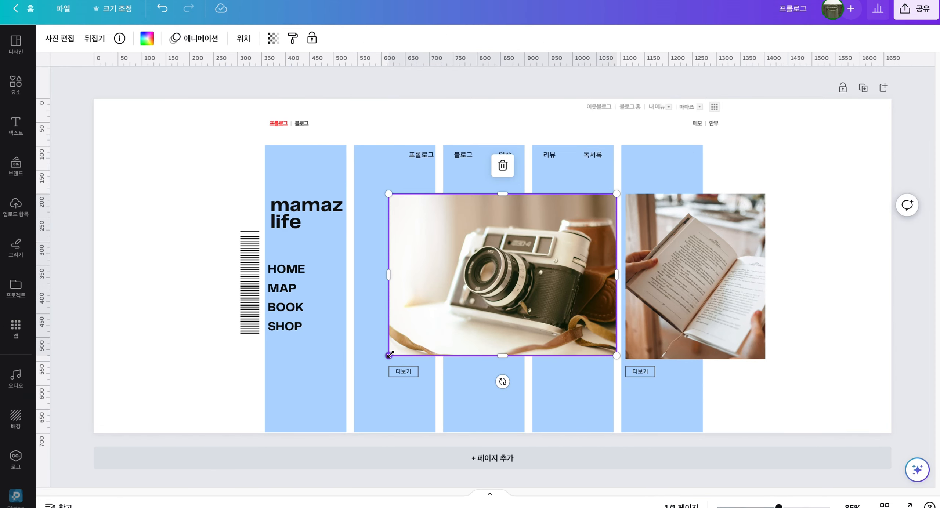
left_click_drag(388, 356, 383, 359)
left_click(405, 385)
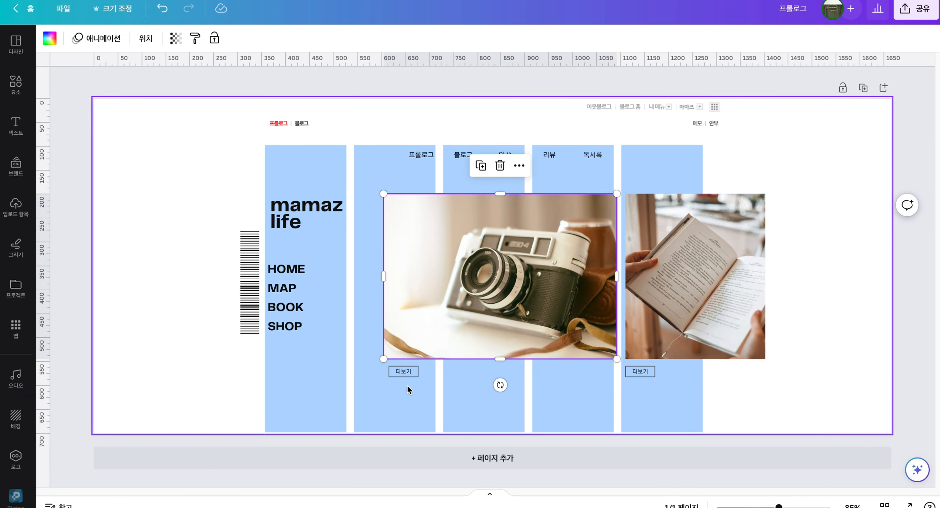
left_click(401, 374)
left_click_drag(402, 375, 397, 374)
left_click(411, 392)
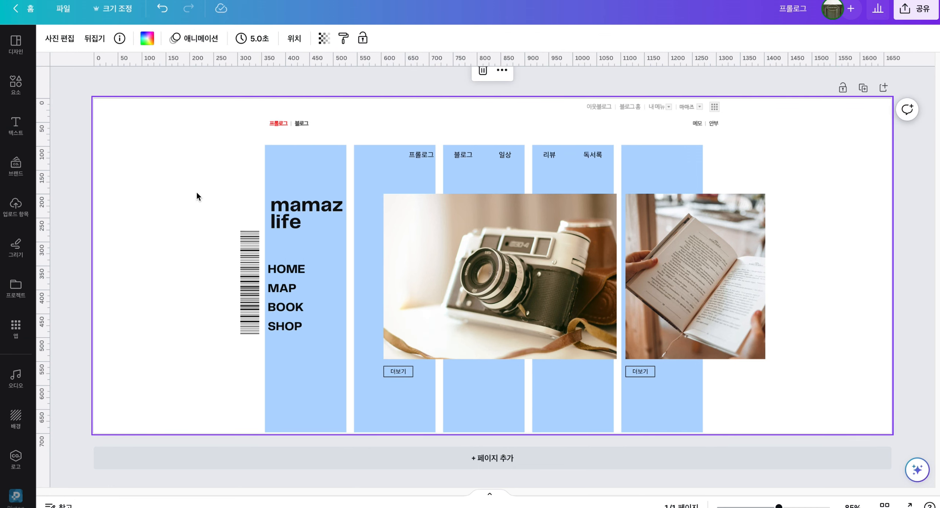
Delete the blog screenshot background from the page and download the finished skin design.
key("Delete")
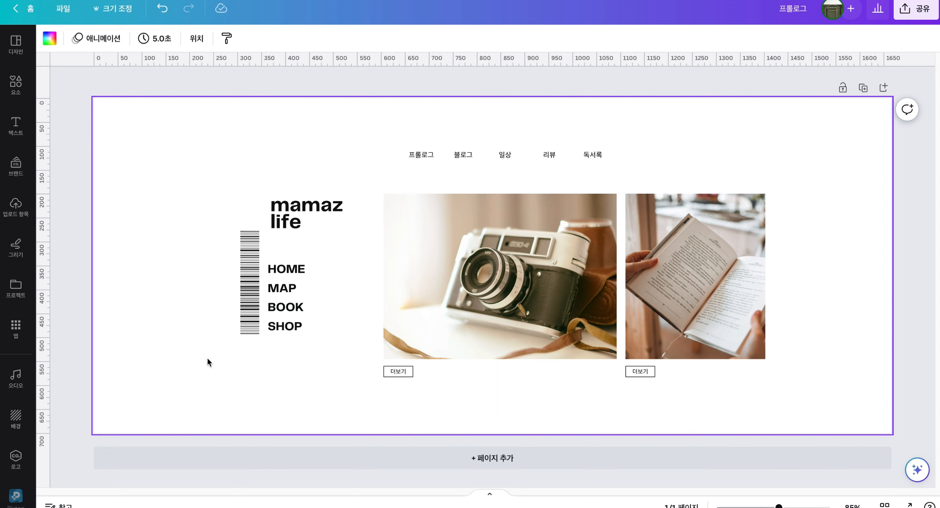
left_click(916, 9)
left_click(774, 280)
left_click(829, 227)
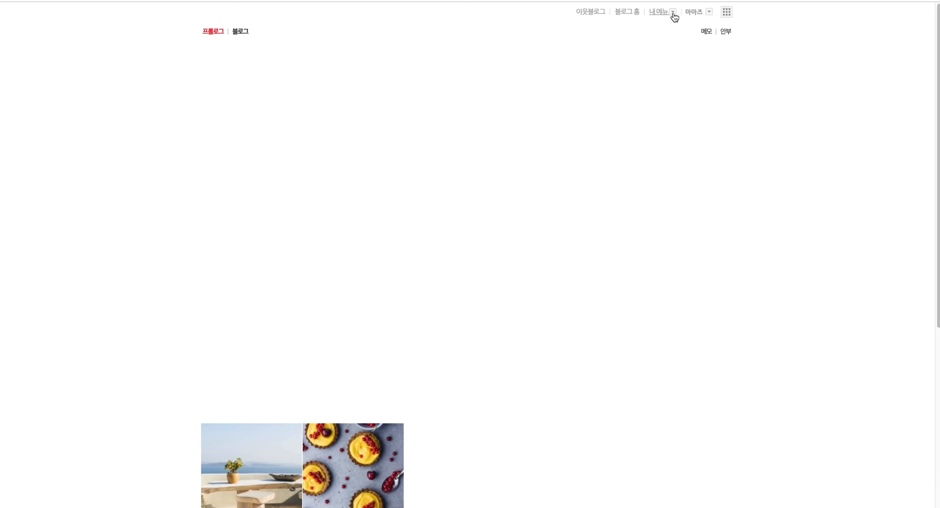
Register 프롤로그.png as the skin background's upper-area image, apply the design to the blog and check how the widgets overlay it.
left_click(672, 12)
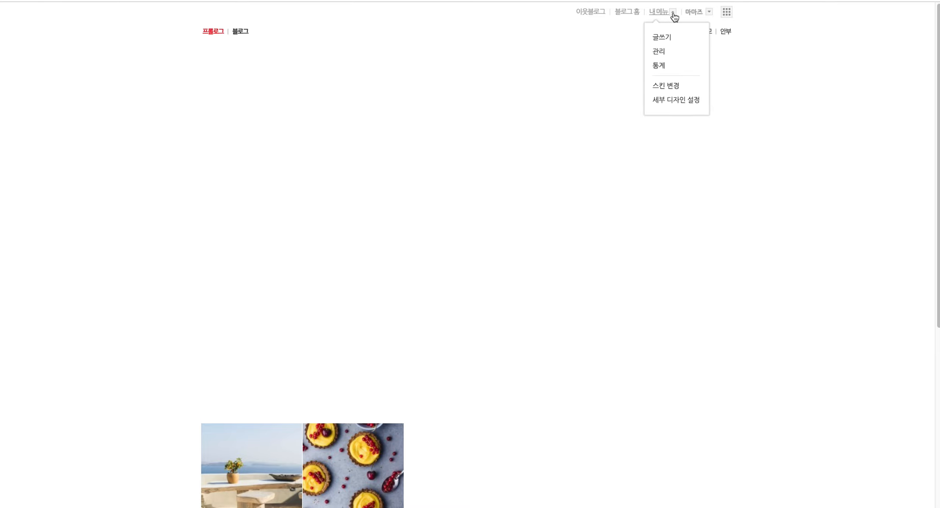
left_click(675, 100)
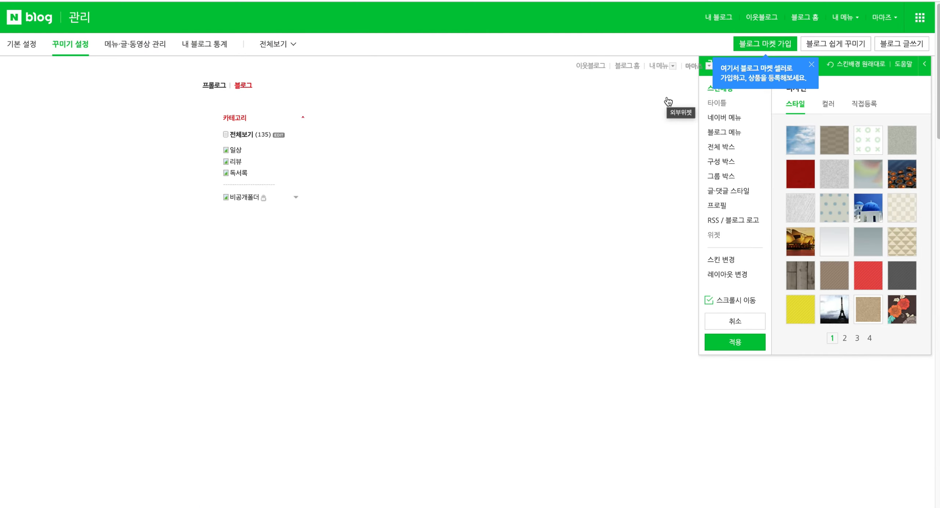
left_click(812, 64)
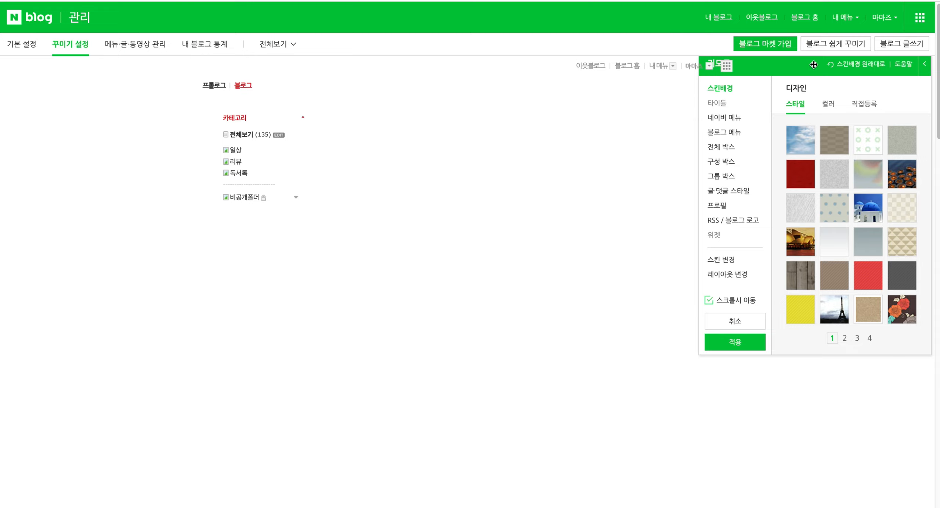
left_click(868, 107)
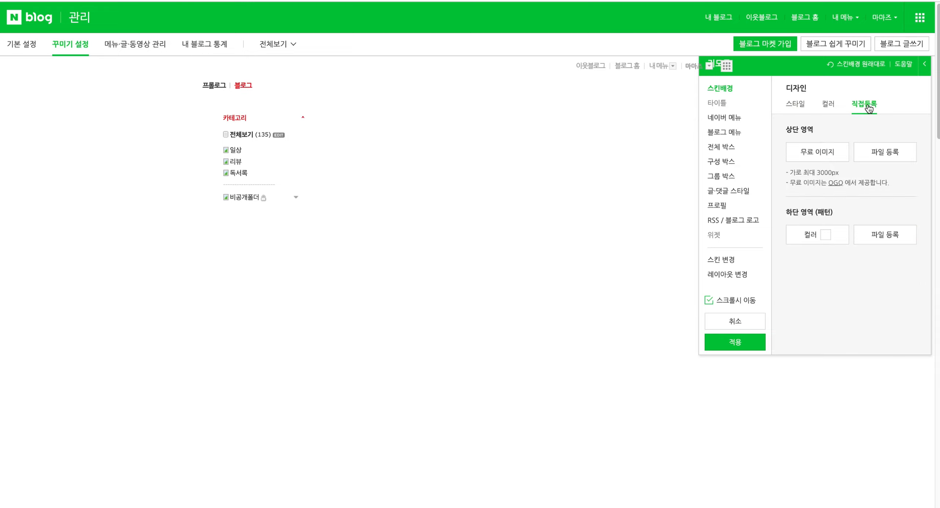
left_click(891, 158)
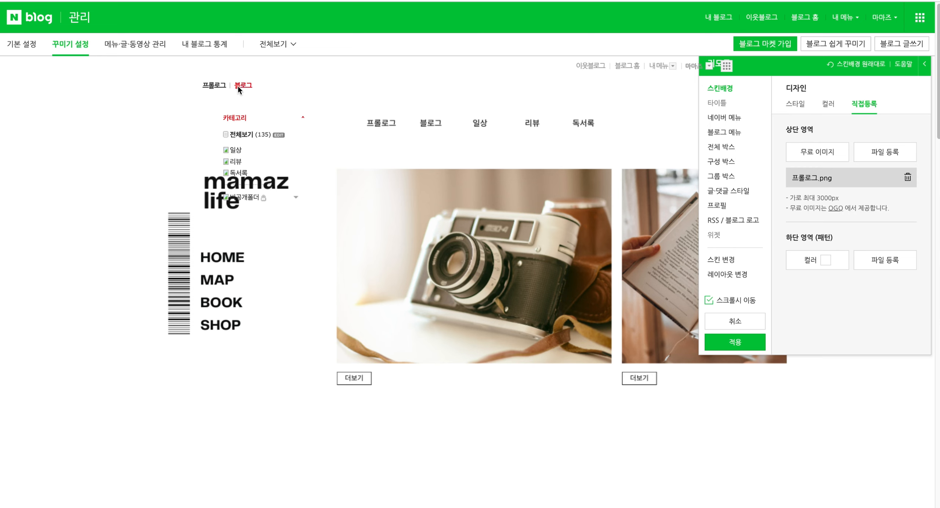
left_click(738, 348)
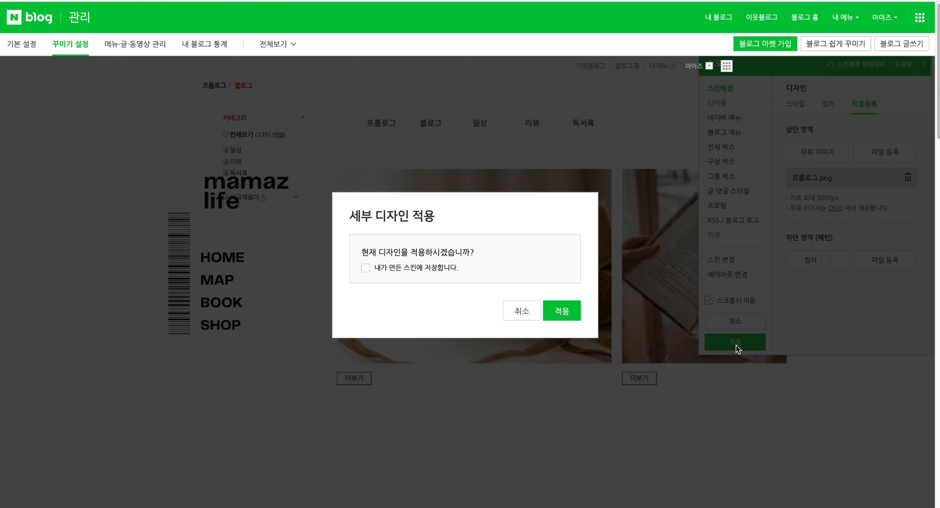
left_click(561, 312)
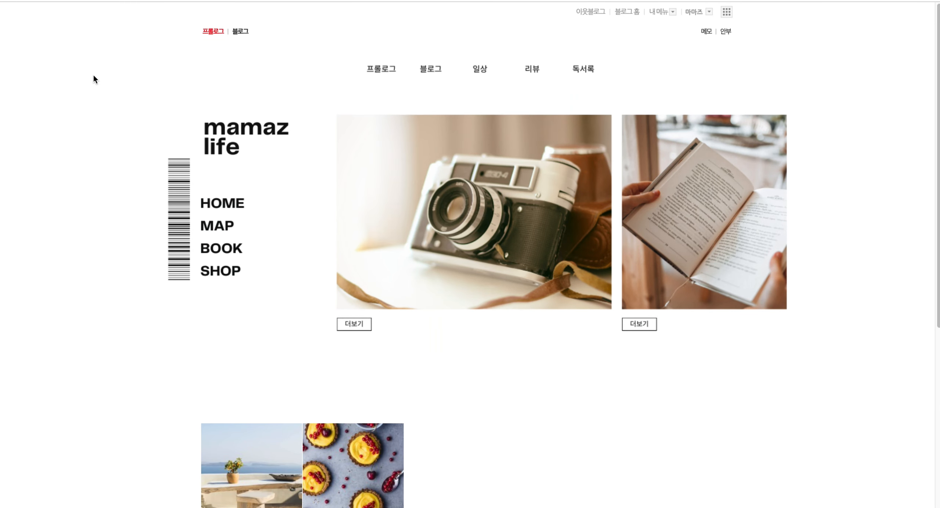
left_click_drag(94, 75, 215, 106)
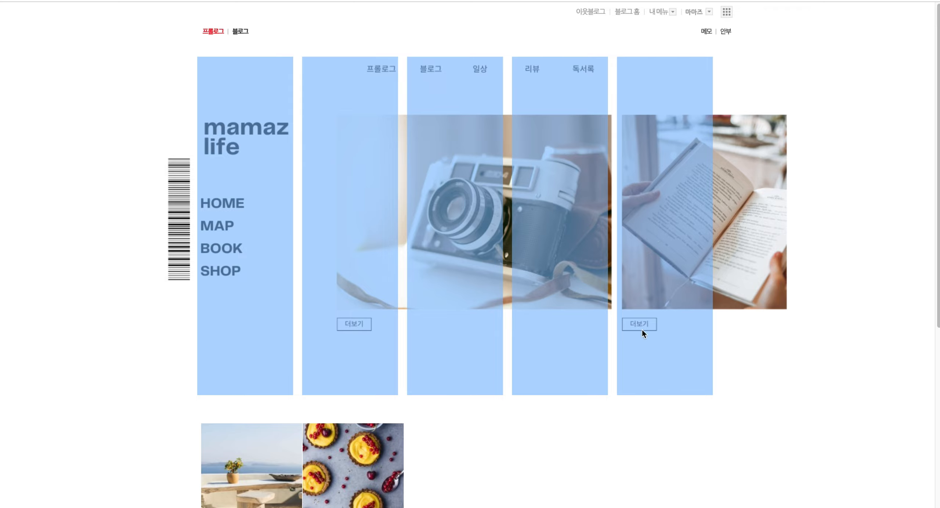
left_click(261, 38)
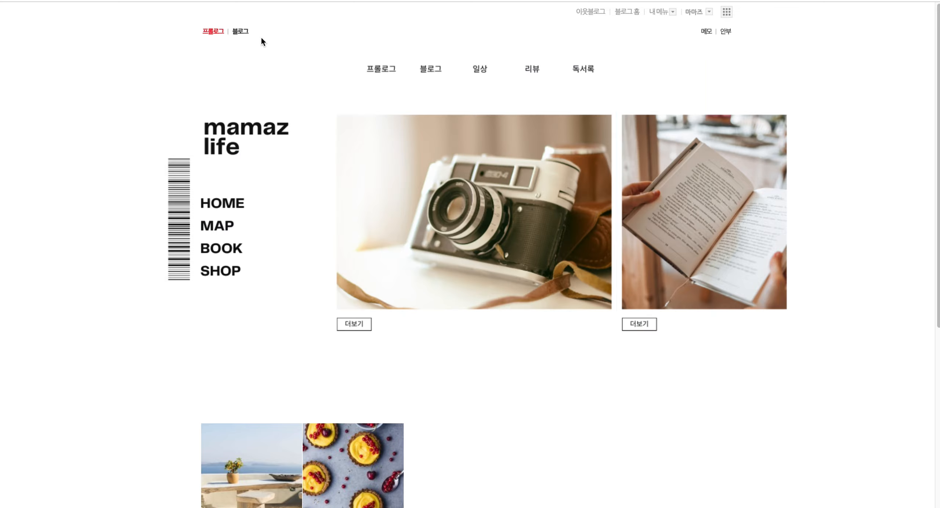
Copy the blog's 프롤로그 menu link address into a TextEdit note and label it 프롤로그.
right_click(212, 36)
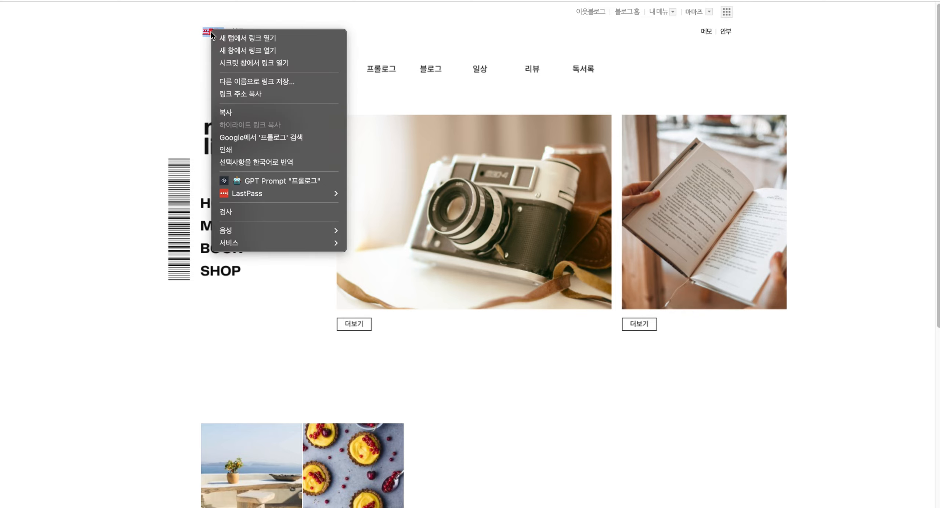
left_click(232, 95)
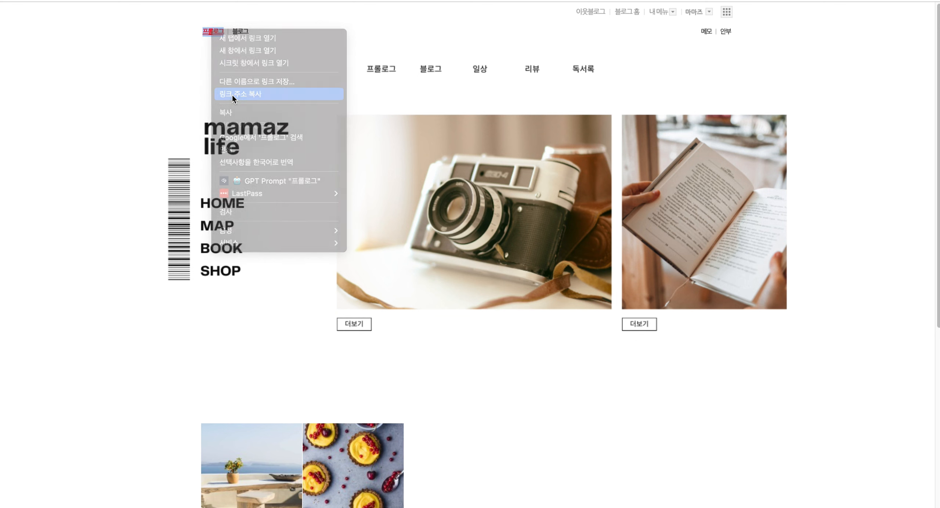
left_click(568, 506)
type("https://blog.naver.com/prologue/PrologueList.naver?blogId=louve_studio&skinType=&skinId=&from=menu")
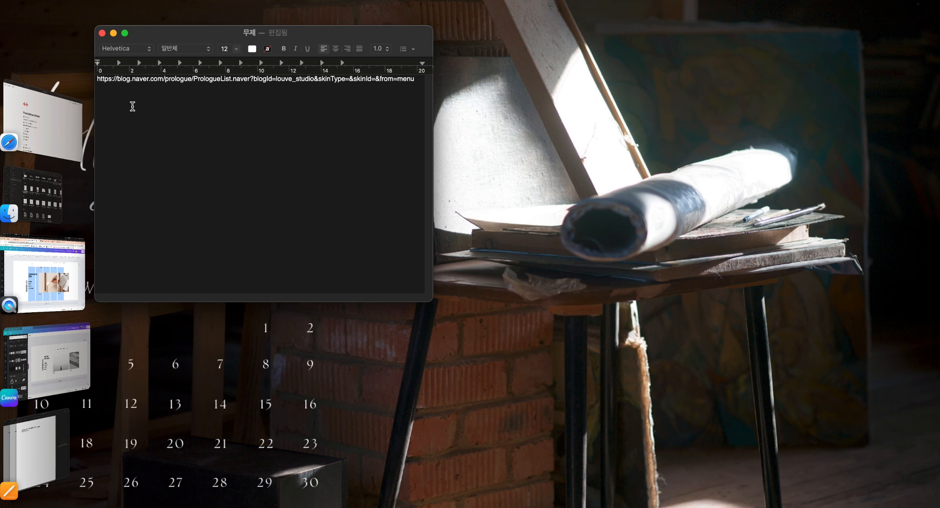
key("super+Left")
type("프롤로그")
key("Return")
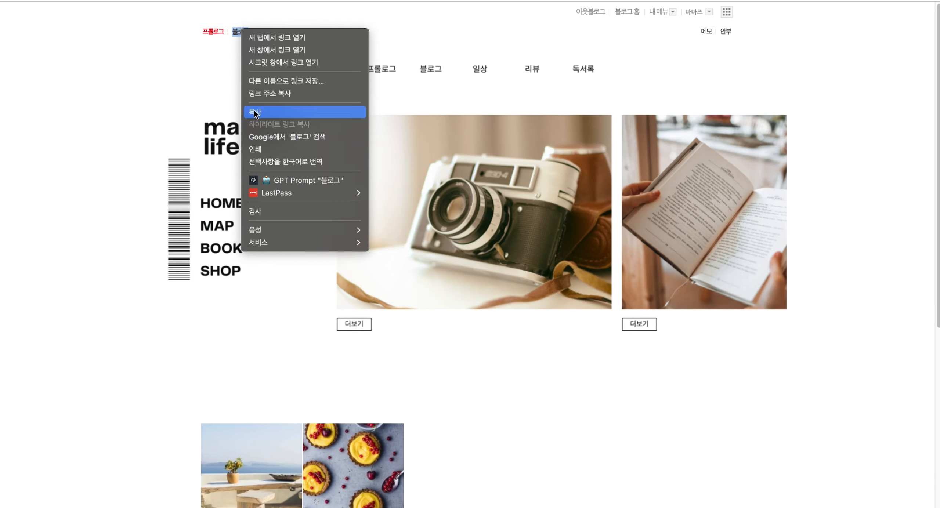
Copy the blog's 블로그 menu link address into the TextEdit note under the label 블로그.
key("Up")
key("Return")
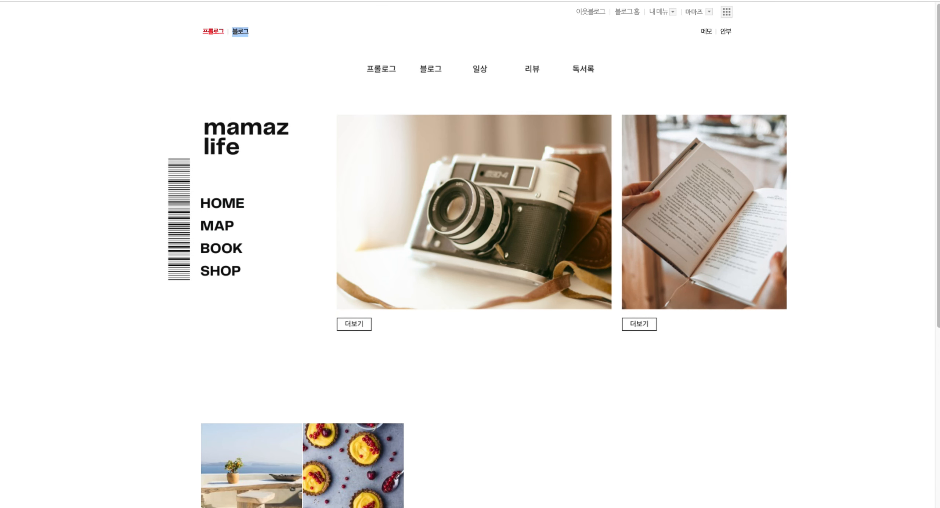
left_click(568, 501)
type("https://blog.naver.com/PostList.naver?blogId=louve_studio&categoryNo=32&skinType=&skinId=&from=menu")
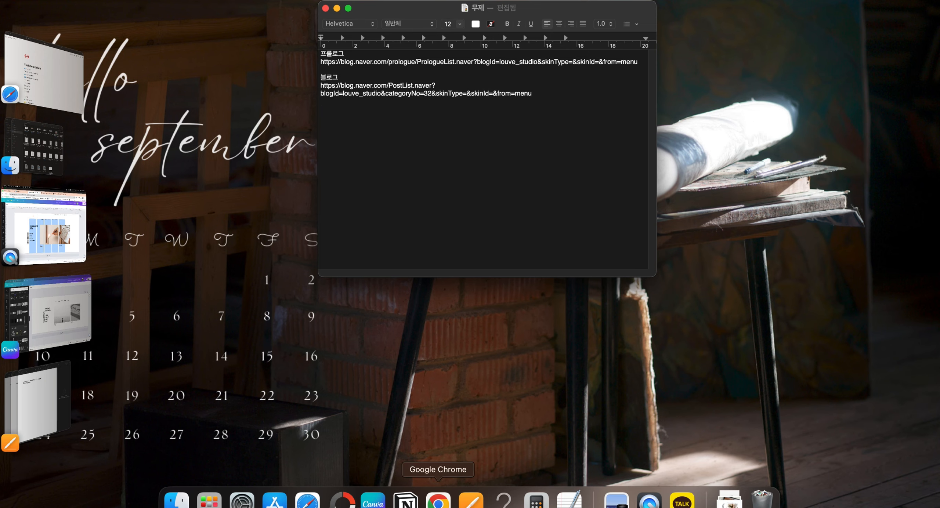
In Chrome, set the blog menu's 기본색 and 강조색 font colours to white (#FFFFFF), apply the design and check the hidden menu text.
left_click(438, 500)
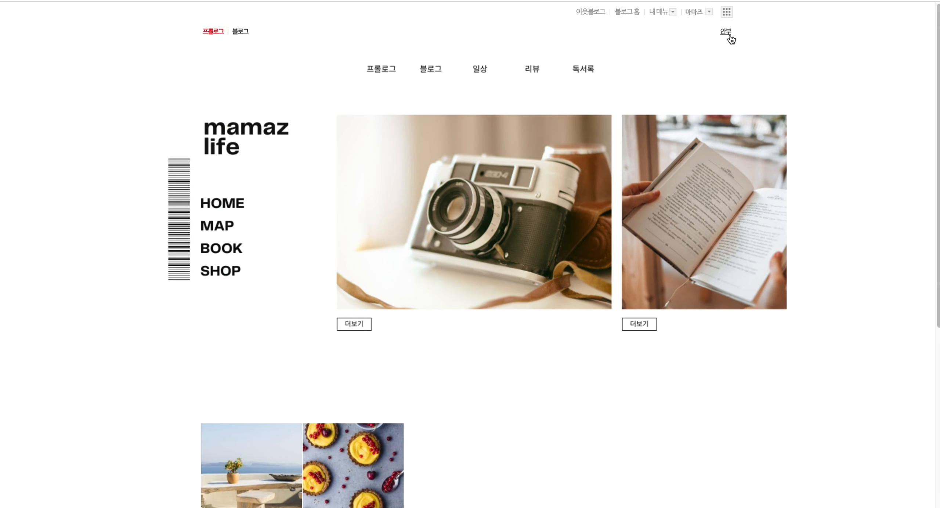
left_click(672, 12)
left_click(672, 106)
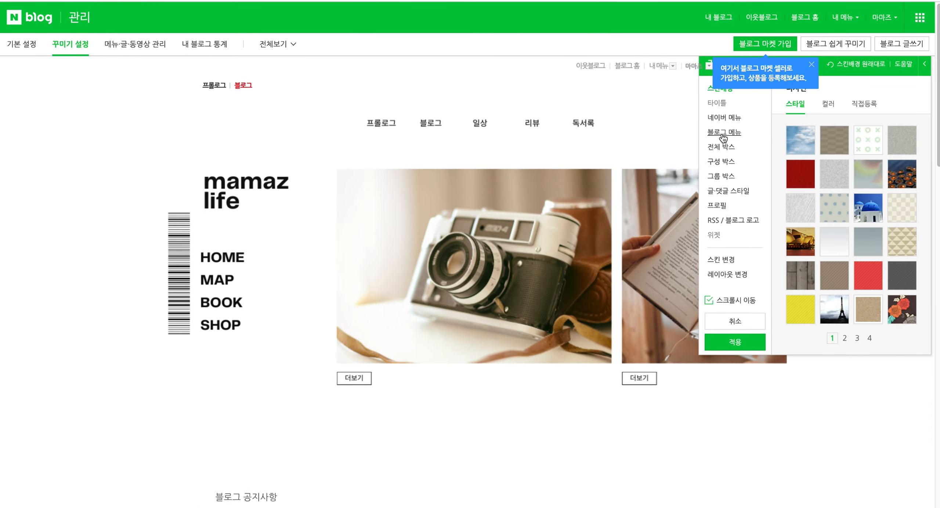
left_click(723, 134)
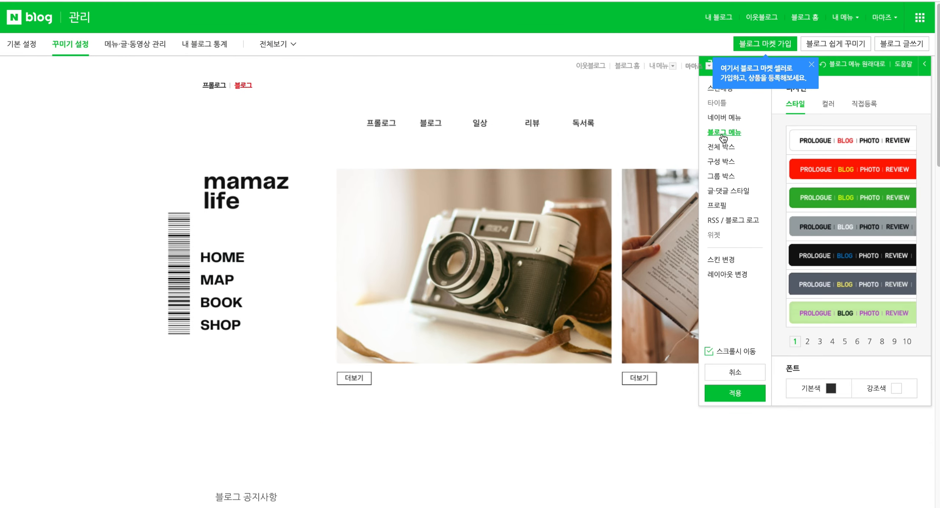
left_click(829, 390)
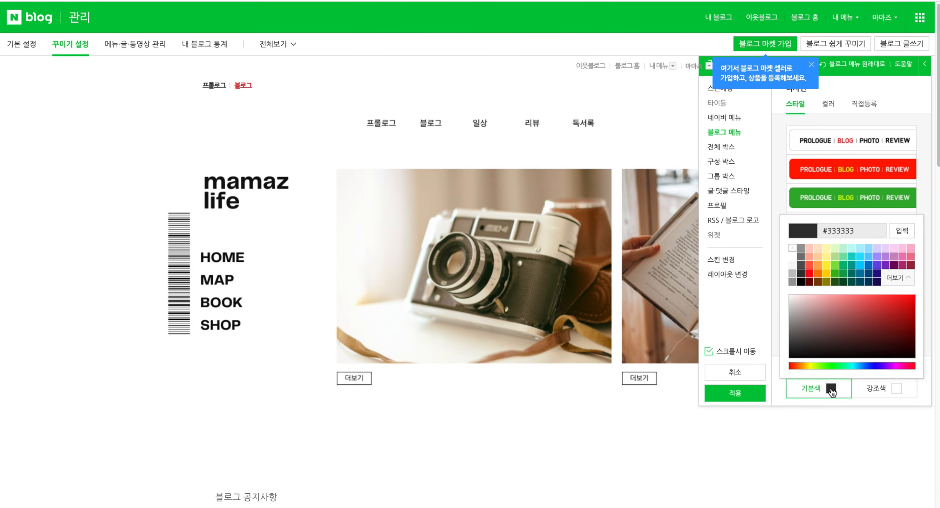
left_click(792, 258)
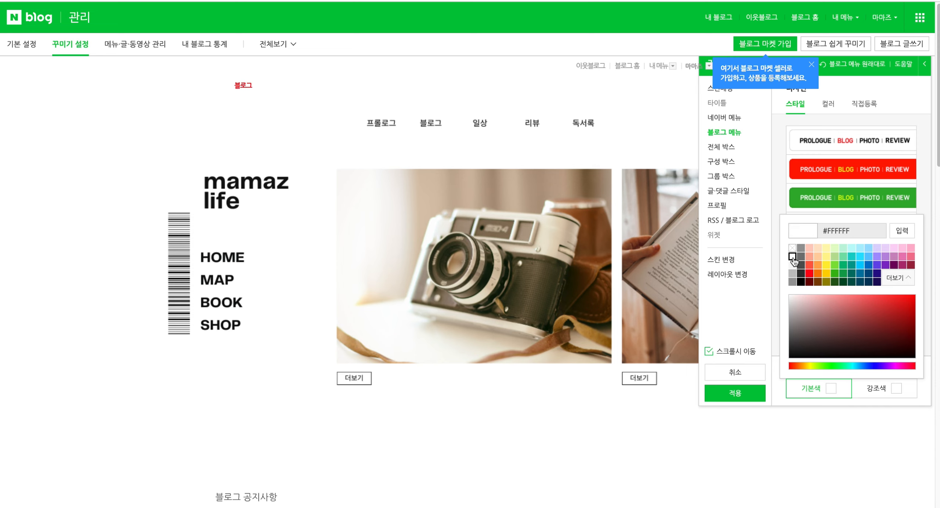
left_click(896, 394)
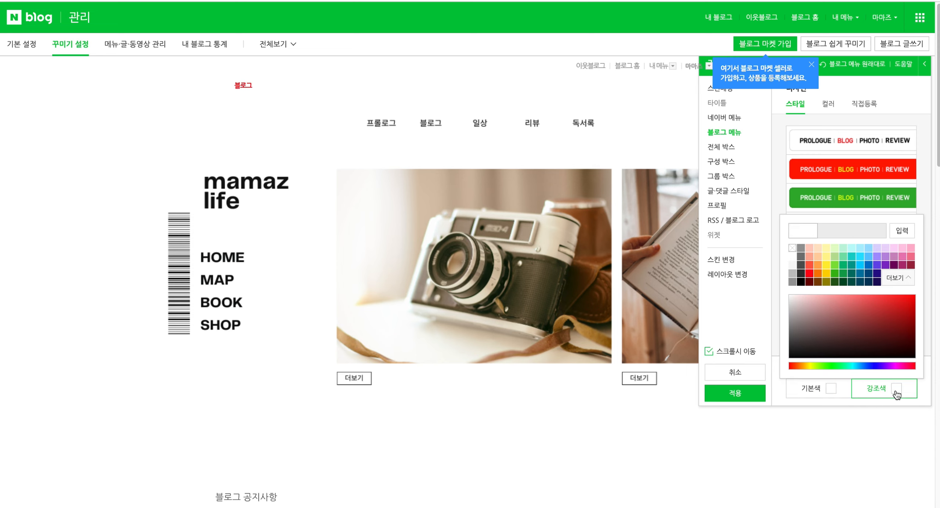
left_click(792, 258)
left_click(730, 394)
left_click(569, 306)
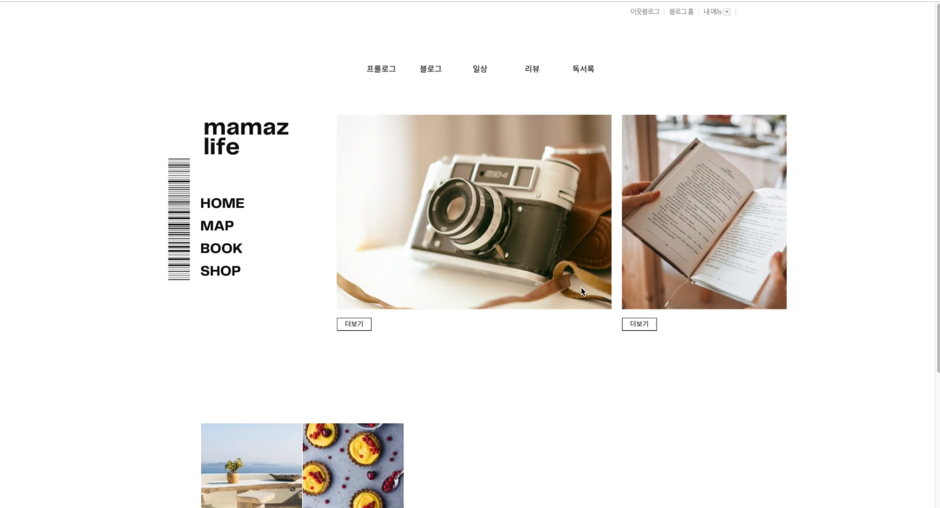
left_click_drag(844, 102, 209, 34)
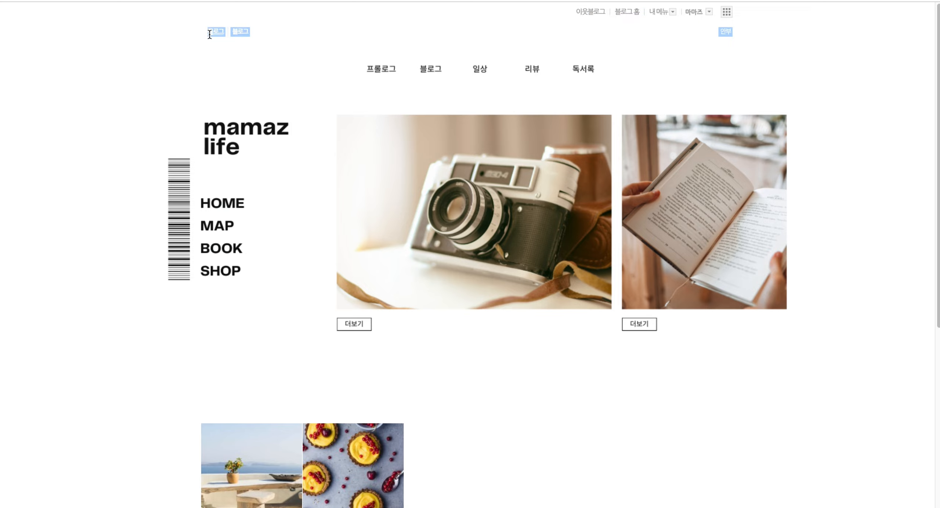
left_click(854, 95)
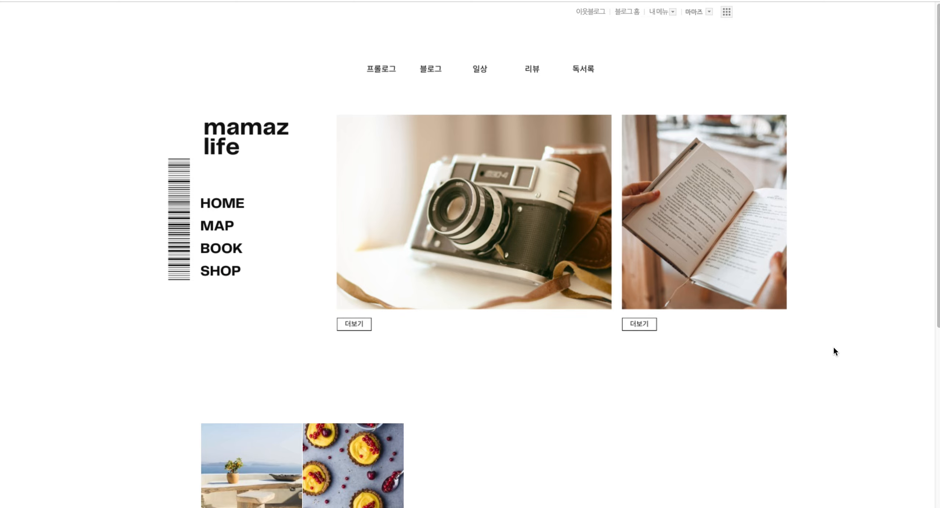
Highlight the five transparent widgets and capture a 3332 x 1400 px screenshot of the blog's skin area.
left_click_drag(832, 351, 201, 139)
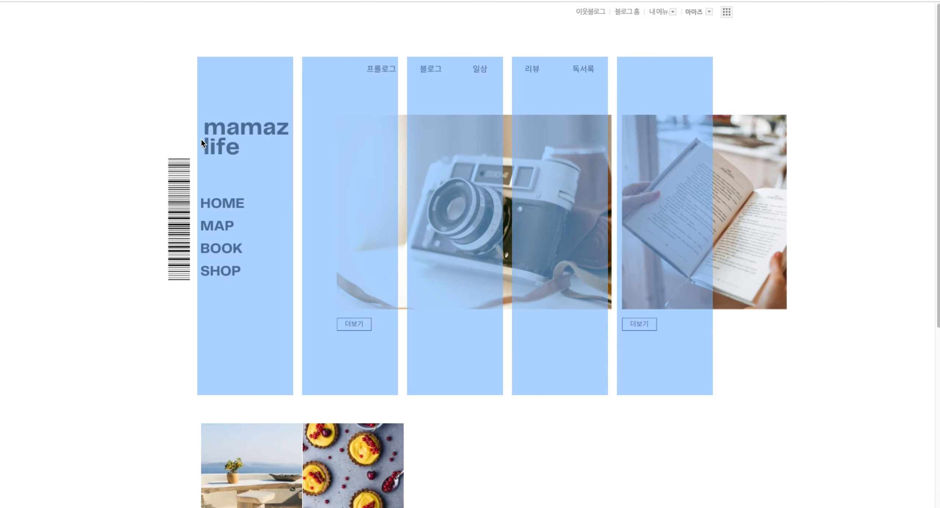
key("super+shift+4")
left_click_drag(0, 2, 935, 395)
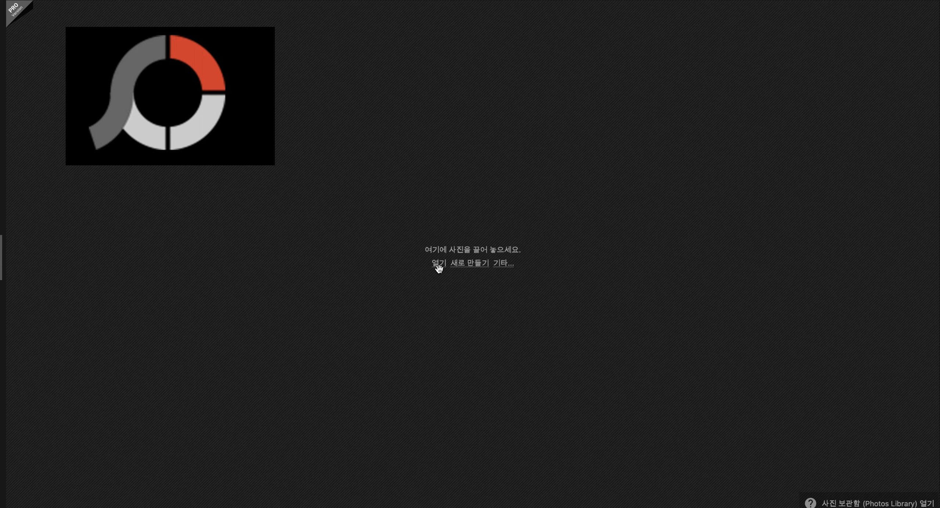
Open the newest desktop screenshot of the highlighted widgets in PhotoScape X.
left_click(439, 264)
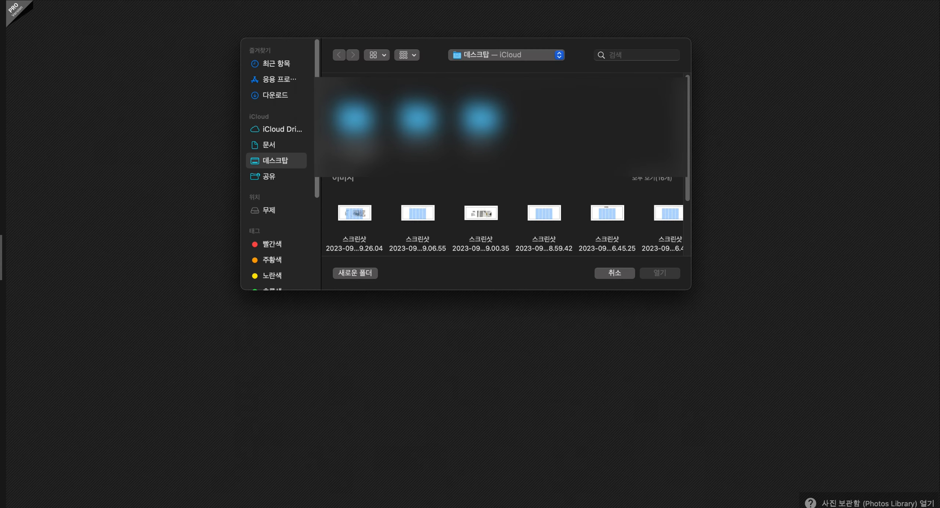
left_click(348, 202)
left_click(670, 273)
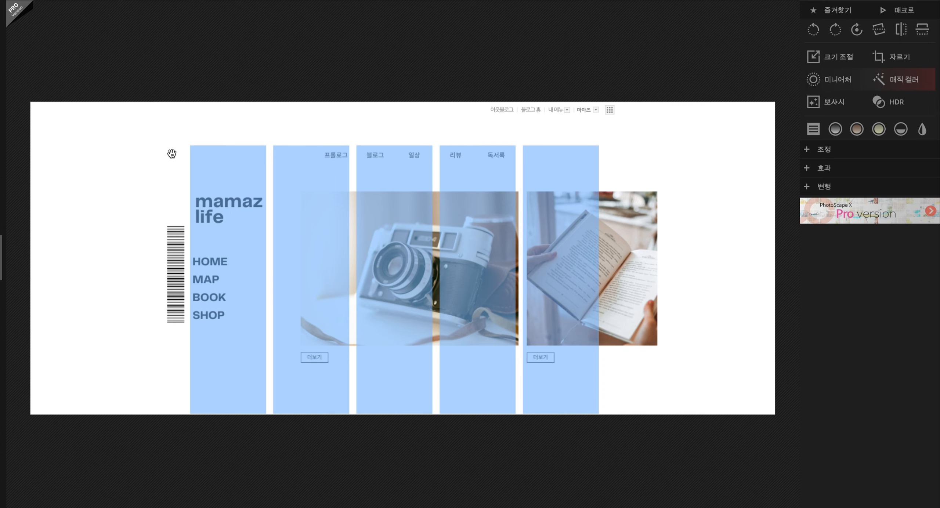
Crop the screenshot to the first widget, the one with the mamaz life title, using a custom 170 : 600 ratio.
left_click(897, 57)
left_click(831, 50)
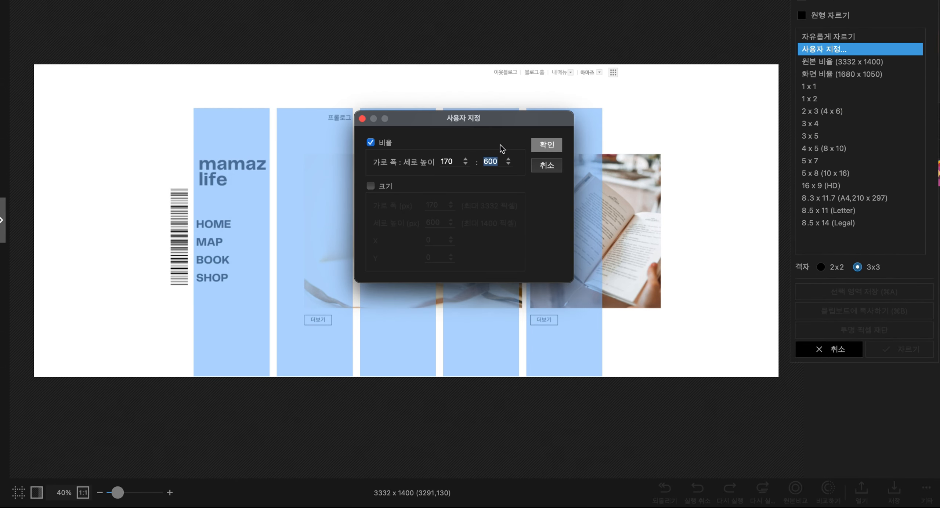
left_click(549, 145)
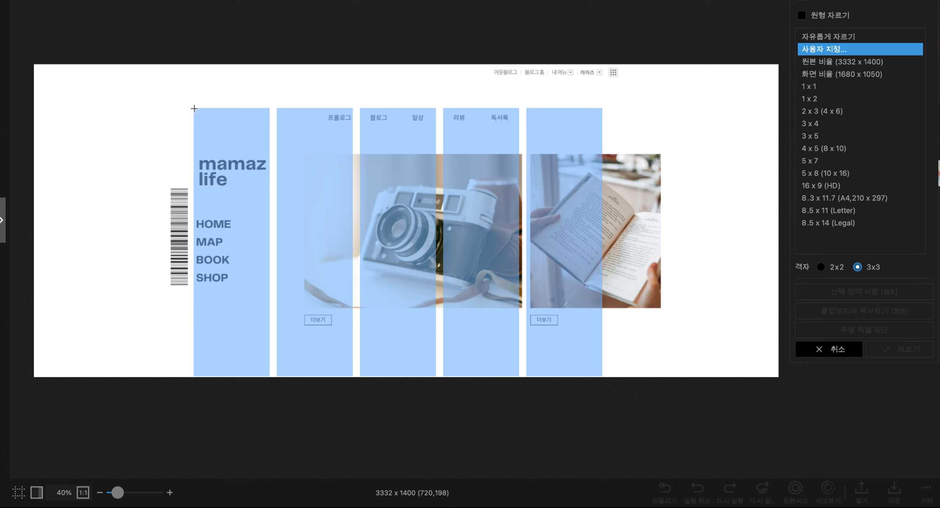
left_click_drag(195, 109, 270, 377)
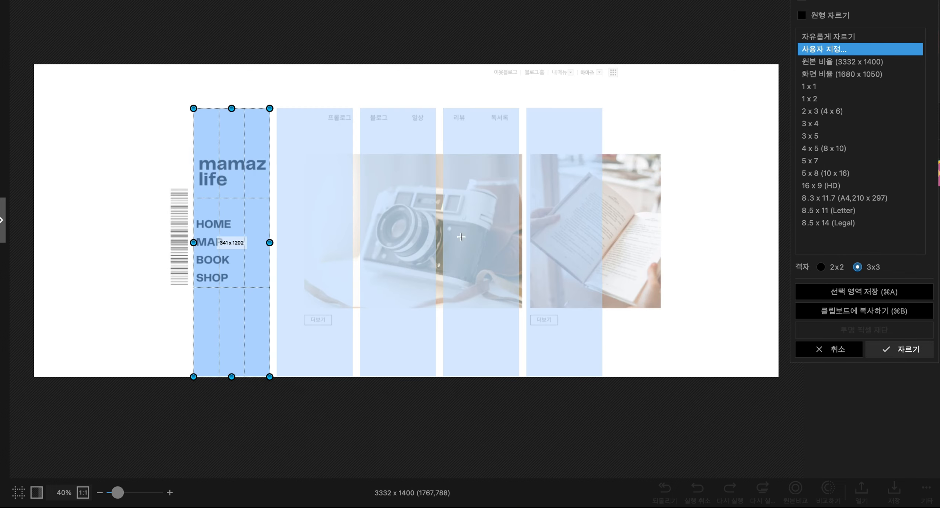
key("Return")
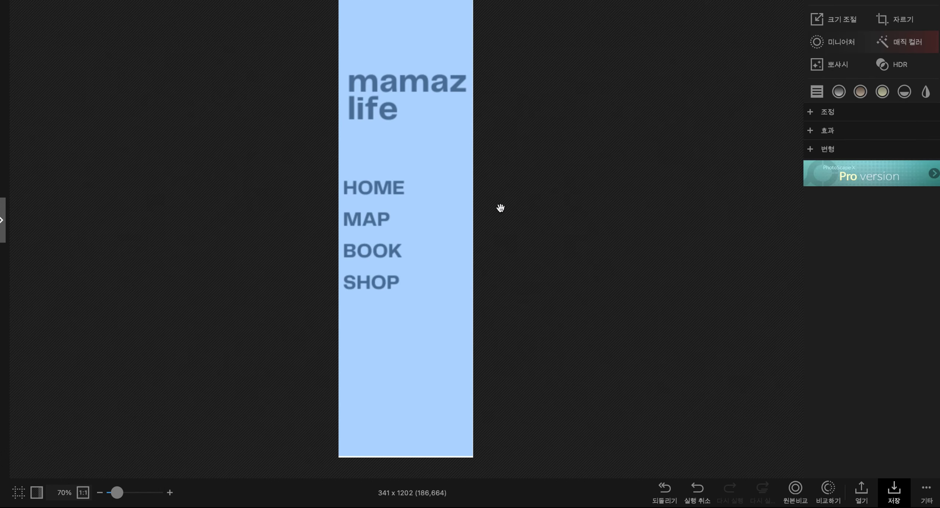
Resize the cropped widget image to 170 x 600 px.
left_click(827, 19)
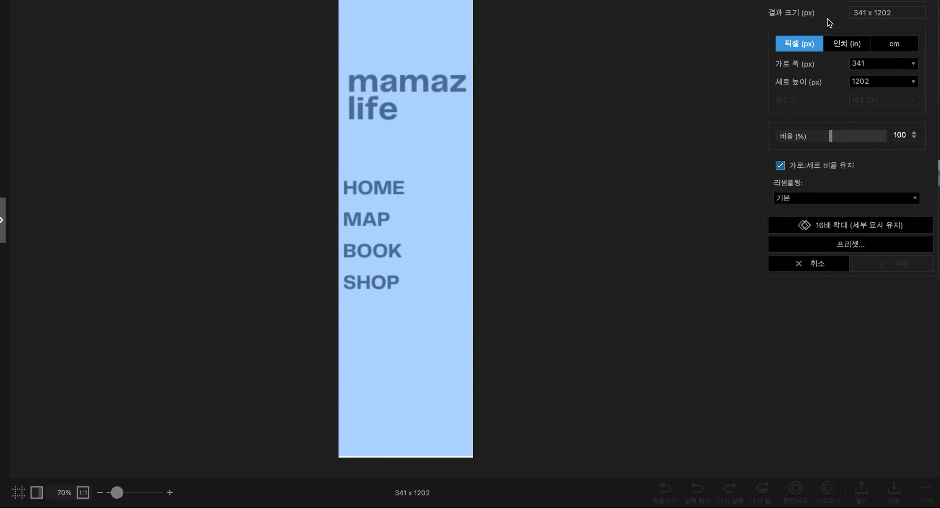
left_click_drag(874, 64, 834, 65)
type("170")
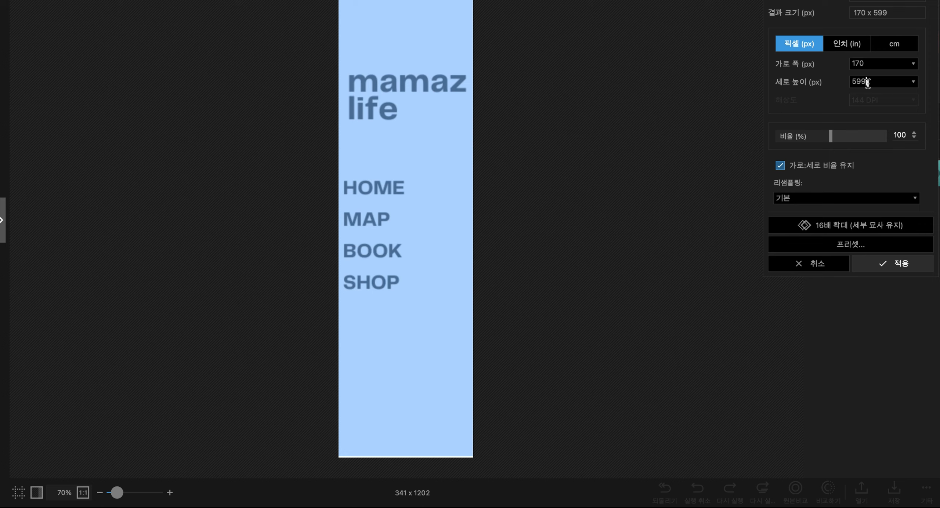
left_click_drag(867, 82, 848, 84)
left_click(892, 264)
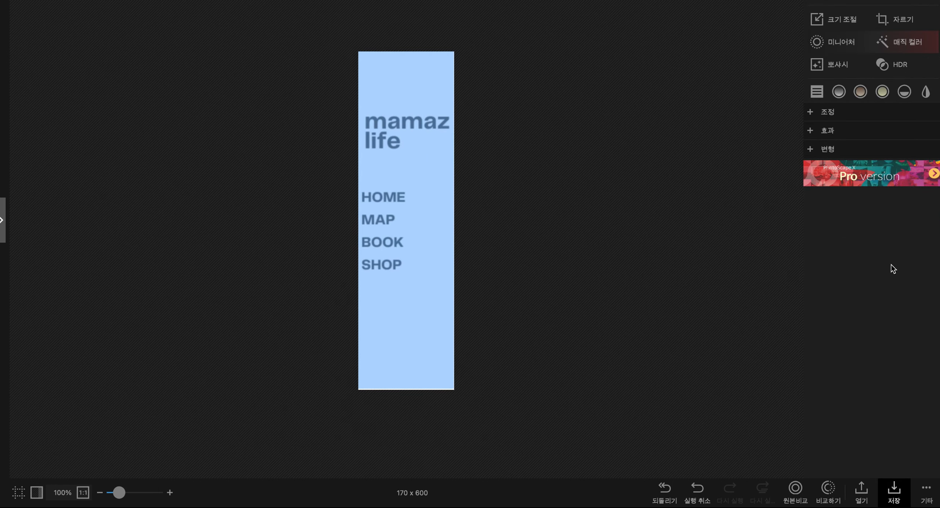
Save the resized first widget image as a PNG named 위젯01 in the Downloads folder.
left_click(896, 492)
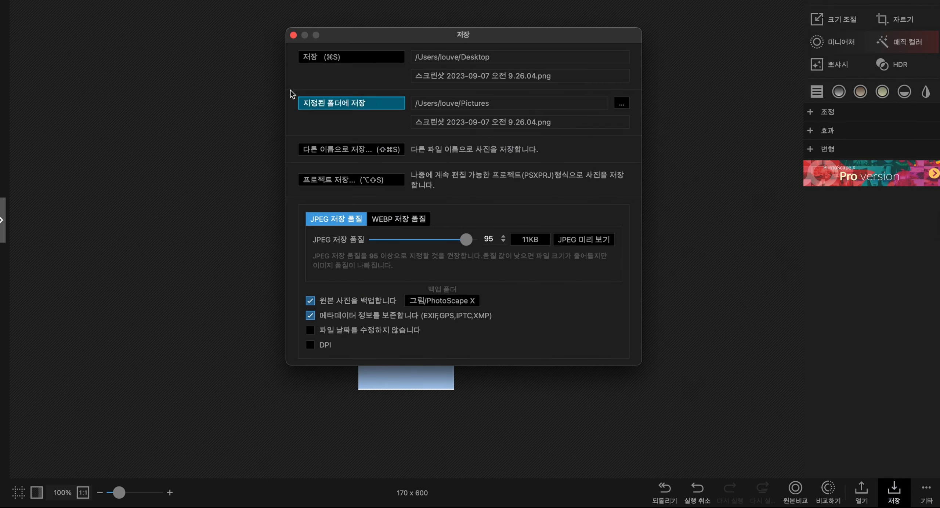
left_click(328, 154)
type("menu")
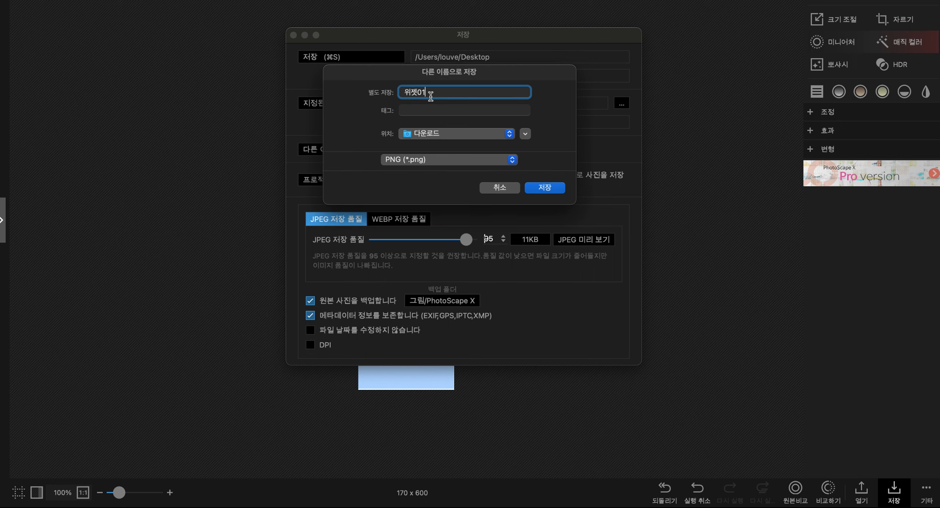
key("Return")
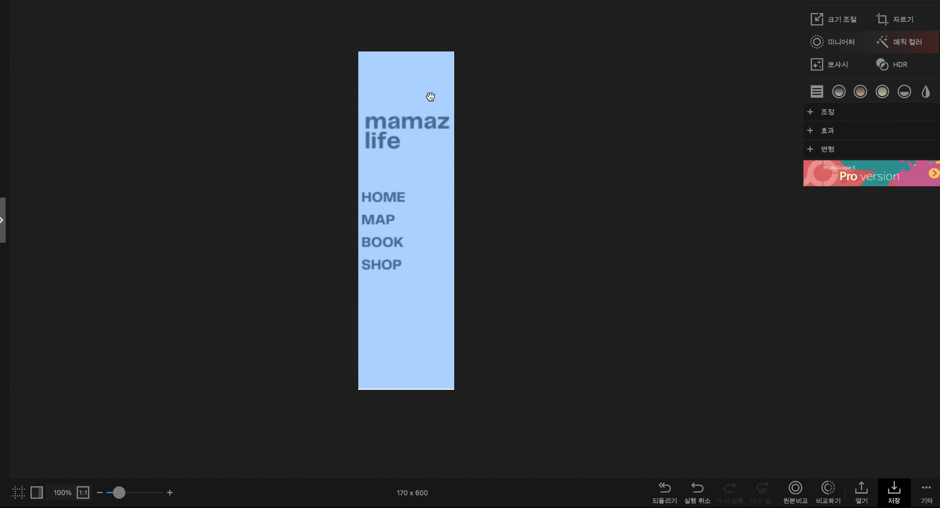
Undo the resize and crop, and crop the full screenshot to the second widget from the left.
key("ctrl+z")
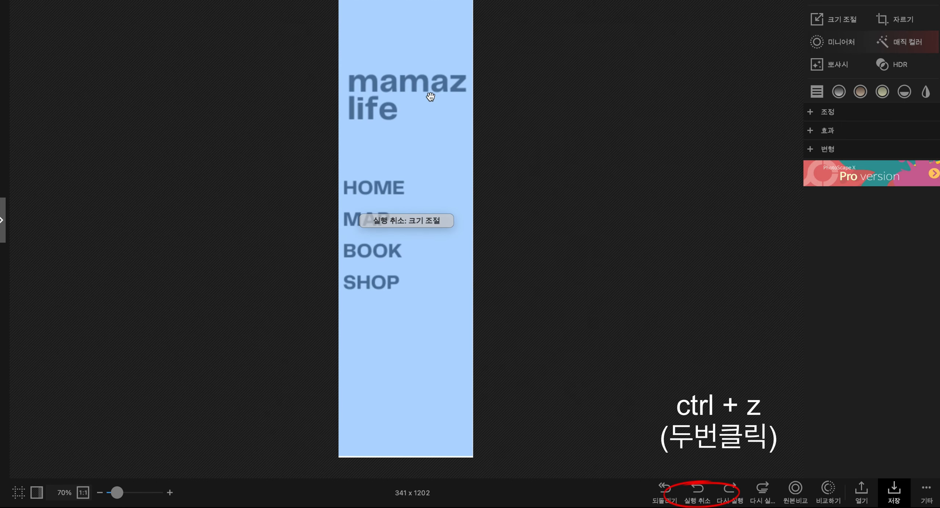
key("ctrl+z")
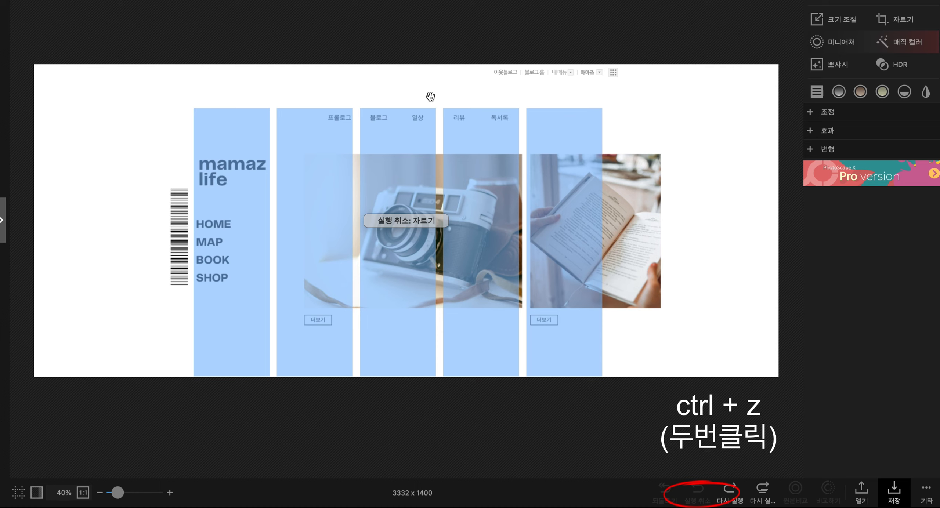
left_click(894, 21)
left_click_drag(237, 198, 314, 199)
key("Return")
Resize the second widget crop to 170 x 600 px and save it as a separate PNG in the Downloads folder.
left_click(848, 33)
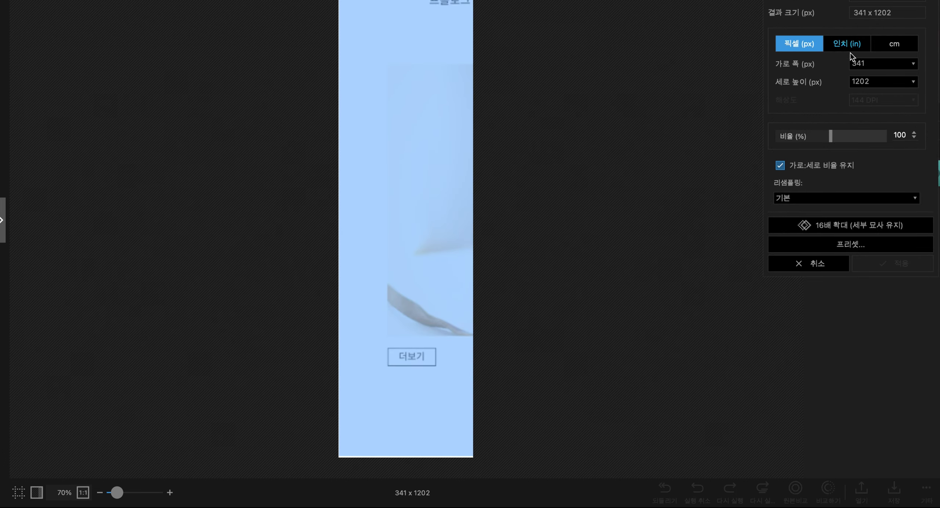
type("170")
key("Tab")
type("600")
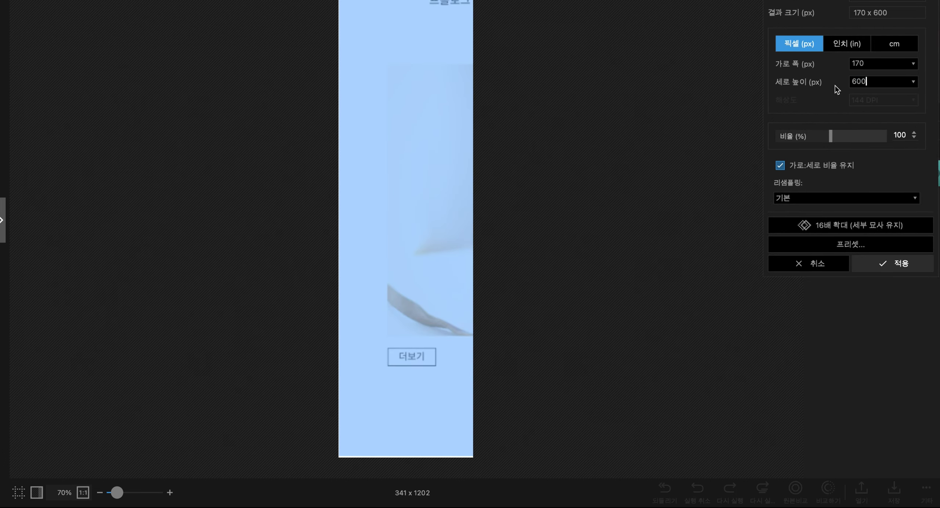
key("Return")
left_click(894, 489)
left_click(319, 147)
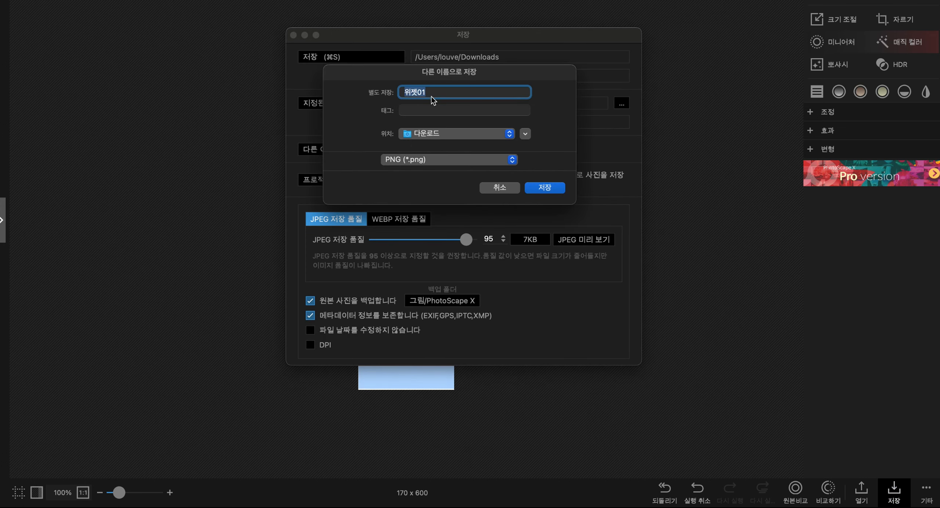
key("Return")
Restore the full screenshot and crop it to the third widget, the one under 블로그 and 일상.
key("super+z")
key("super+z")
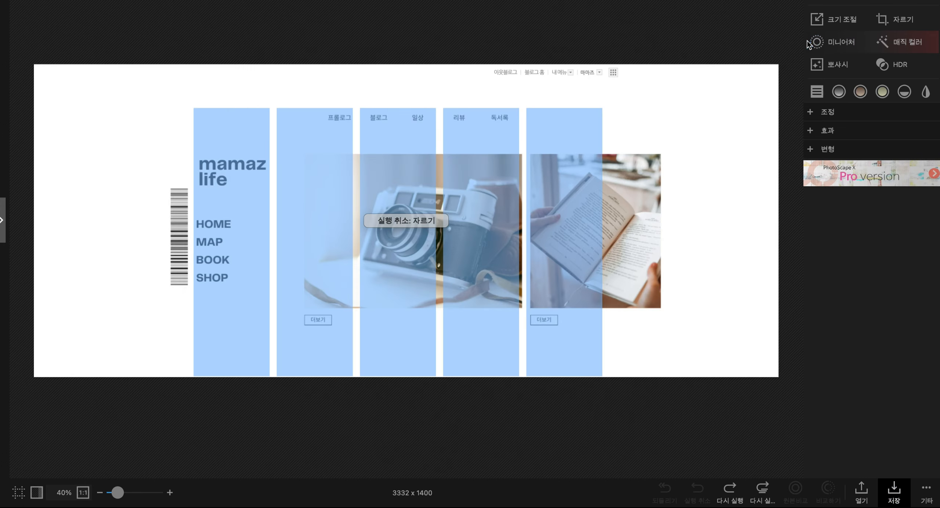
left_click_drag(324, 176, 390, 178)
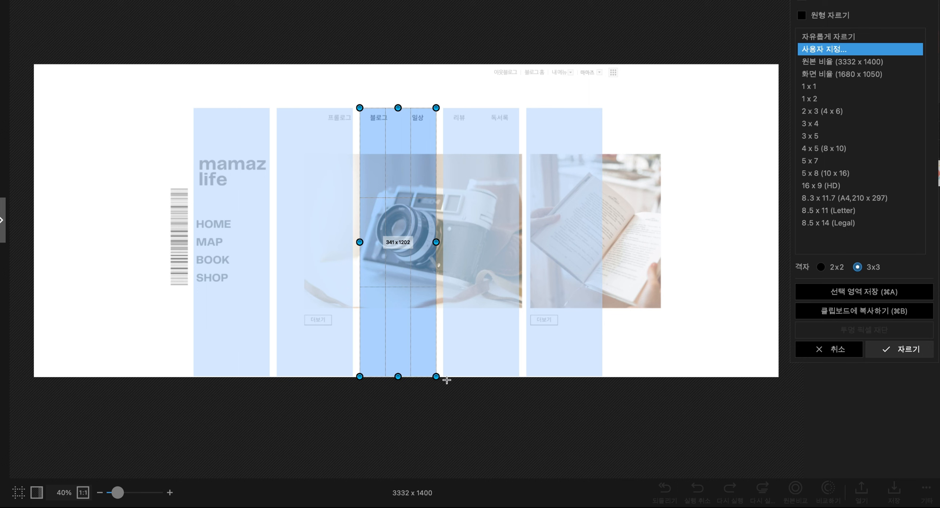
key("Return")
Resize the third widget crop to 170 x 600 px and save it as its own image file.
left_click(895, 41)
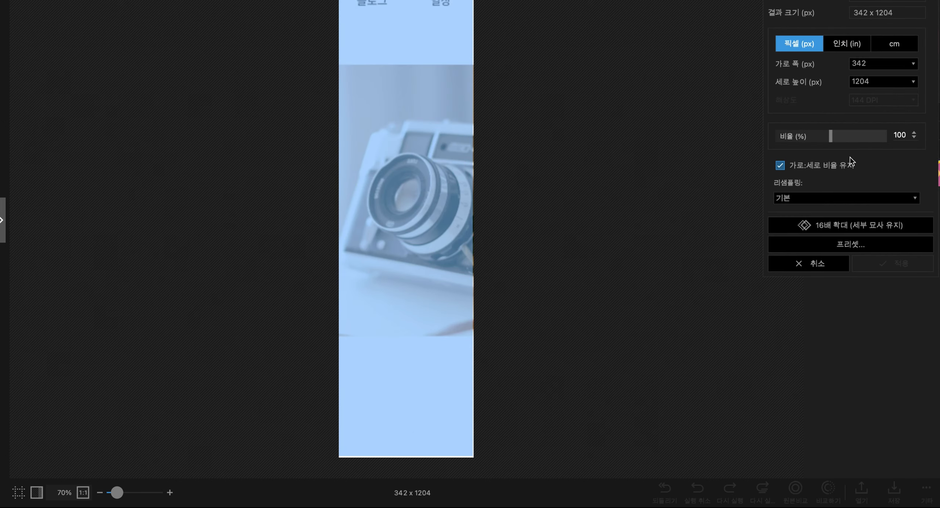
type("10070")
key("Tab")
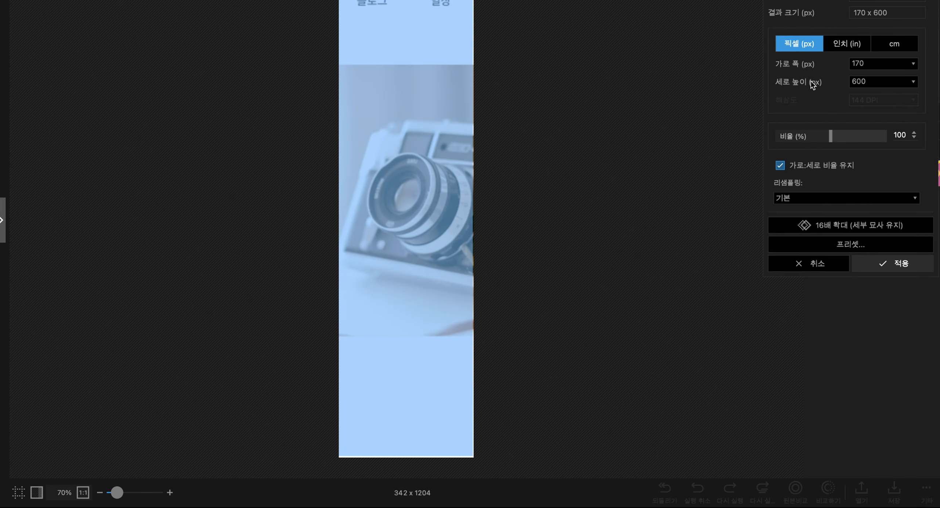
key("Return")
left_click(894, 490)
left_click(330, 149)
key("Return")
Restore the full screenshot and crop it to the fourth widget, the one under 리뷰 and 독서록.
key("super+z")
key("super+z")
left_click(882, 19)
left_click_drag(496, 281, 491, 282)
key("Return")
Resize the fourth widget crop to 170 x 600 px and save it as its own image file.
left_click(833, 19)
type("170")
key("Tab")
type("600")
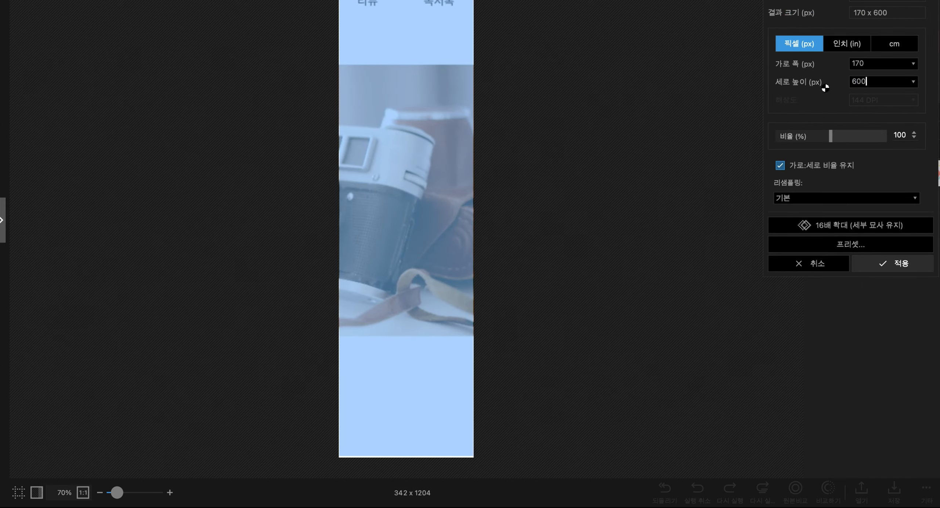
key("Return")
left_click(894, 490)
left_click(352, 159)
key("Return")
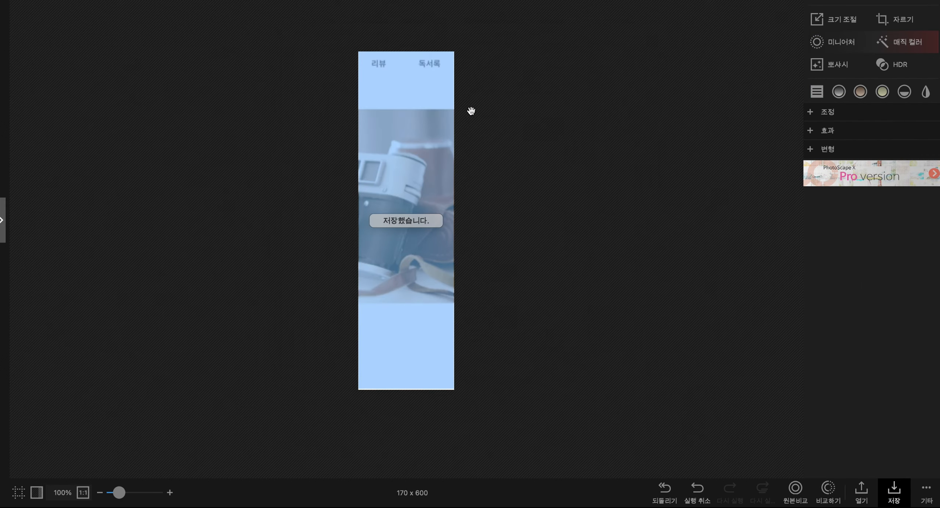
Restore the full screenshot and crop it to the fifth widget, the one over the book photo.
left_click(665, 488)
left_click(894, 19)
left_click_drag(487, 198, 570, 199)
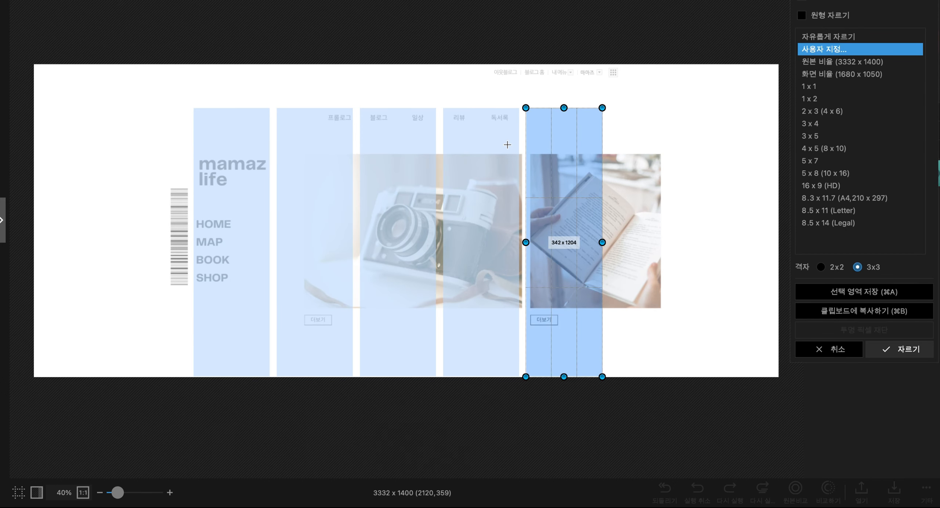
double_click(562, 141)
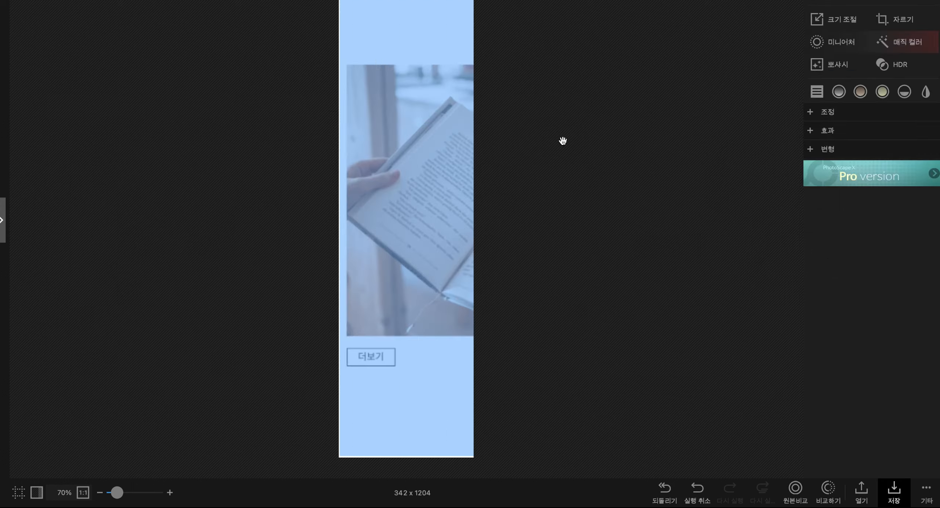
Resize the fifth widget crop to 170 x 600 px and save it as its own image file.
left_click(825, 21)
type("170")
type("600")
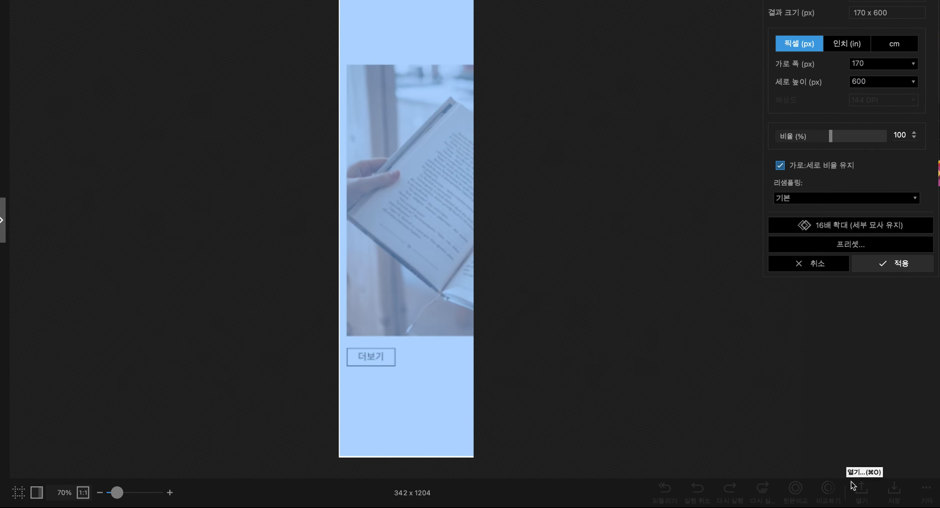
key("Return")
left_click(894, 490)
left_click(349, 149)
key("Return")
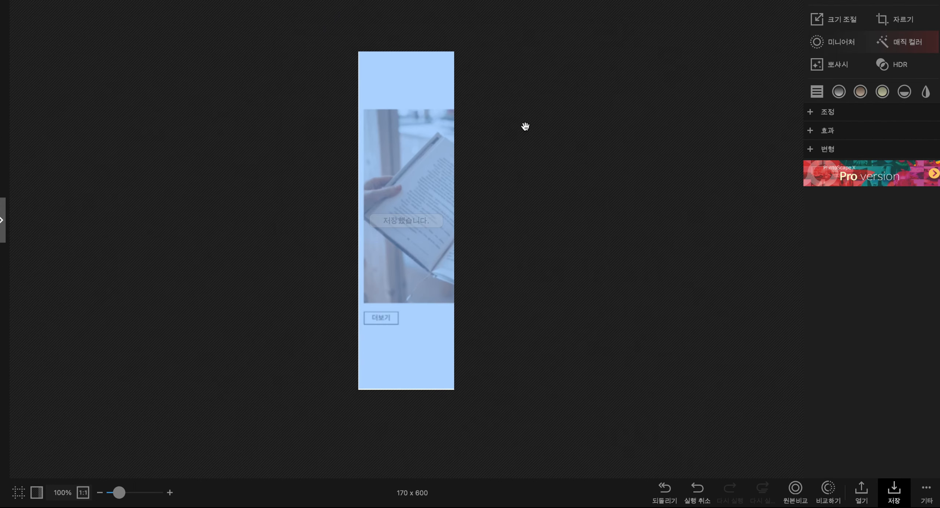
Switch to the Image Map Generator website and load the first widget image, with the mamaz life title, from the computer.
left_click(434, 481)
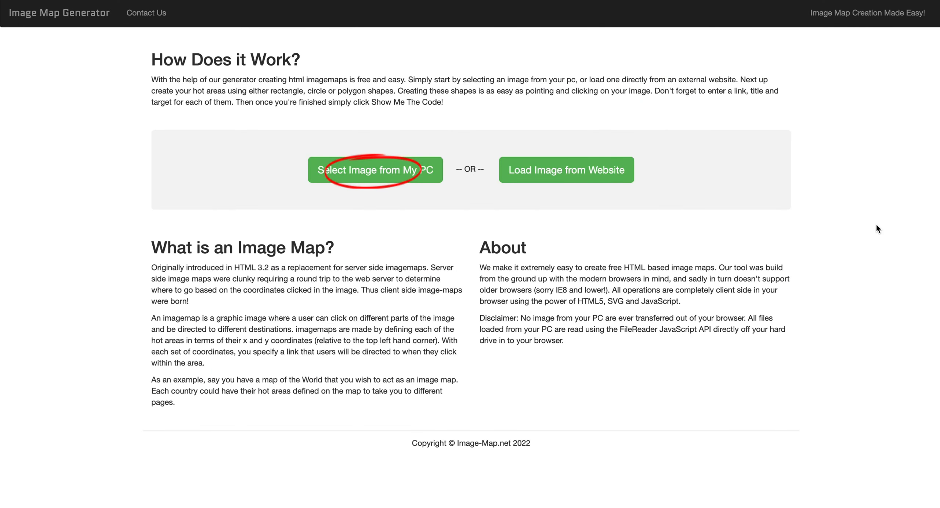
left_click(372, 178)
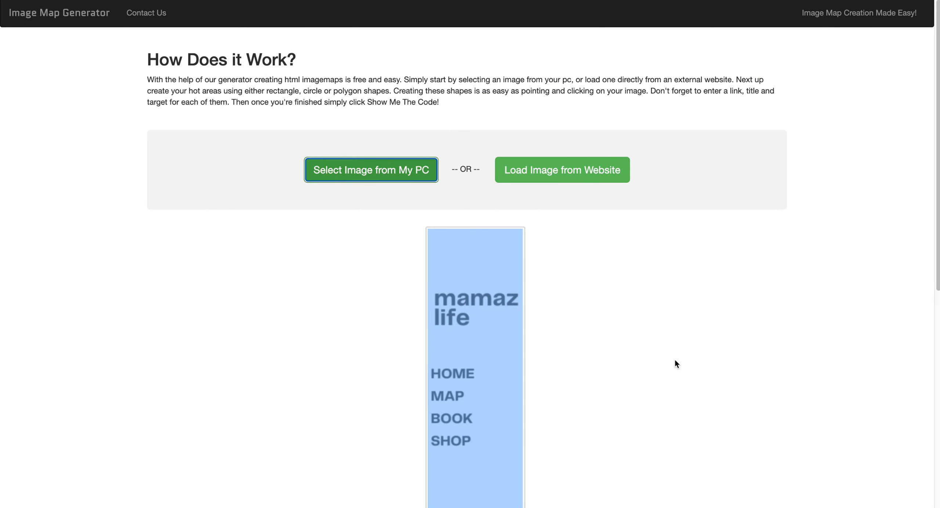
scroll(725, 303, "down", 4)
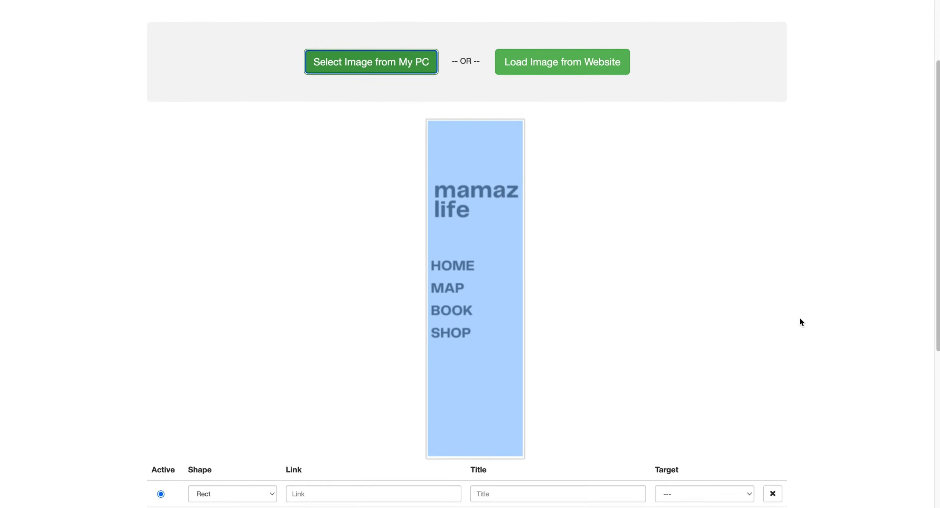
scroll(493, 278, "down", 4)
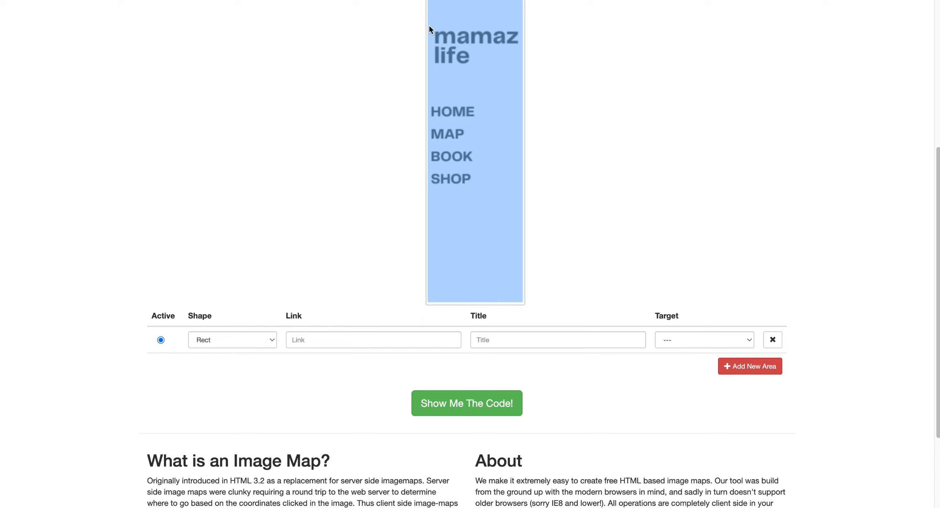
left_click(521, 71)
mouse_move(521, 71)
left_mouse_down()
mouse_move(493, 58)
mouse_move(522, 71)
left_mouse_up()
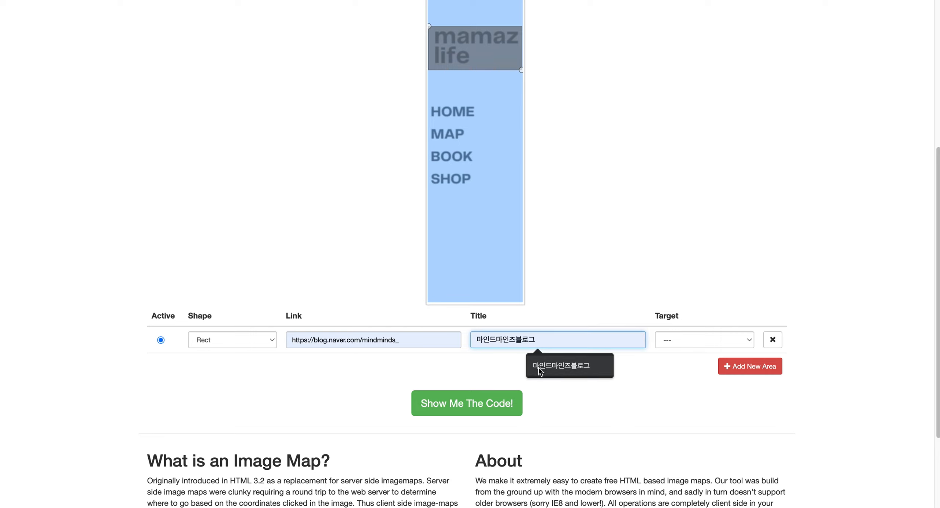
left_click(538, 367)
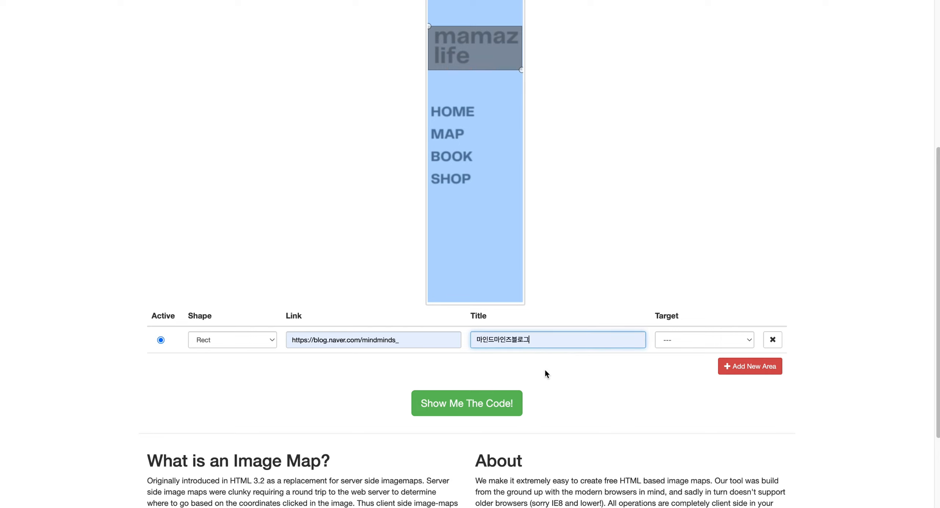
left_click(683, 342)
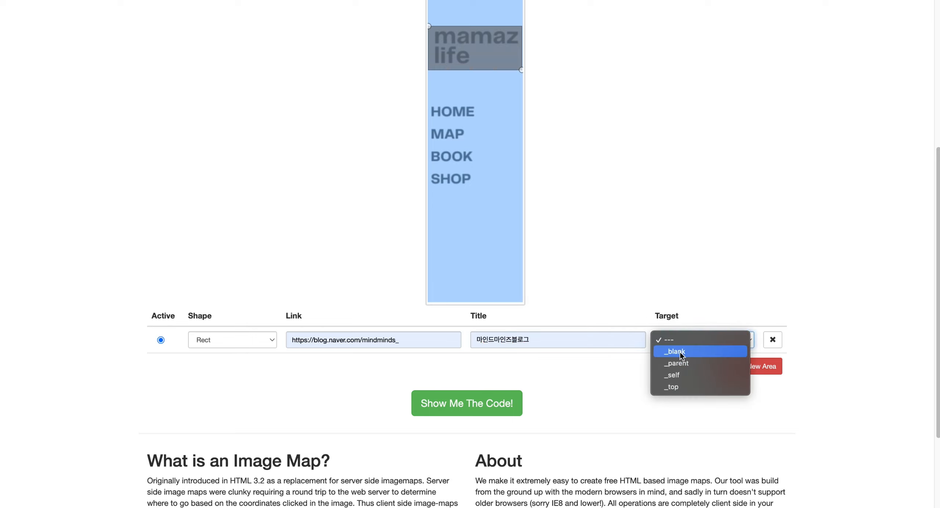
left_click(680, 352)
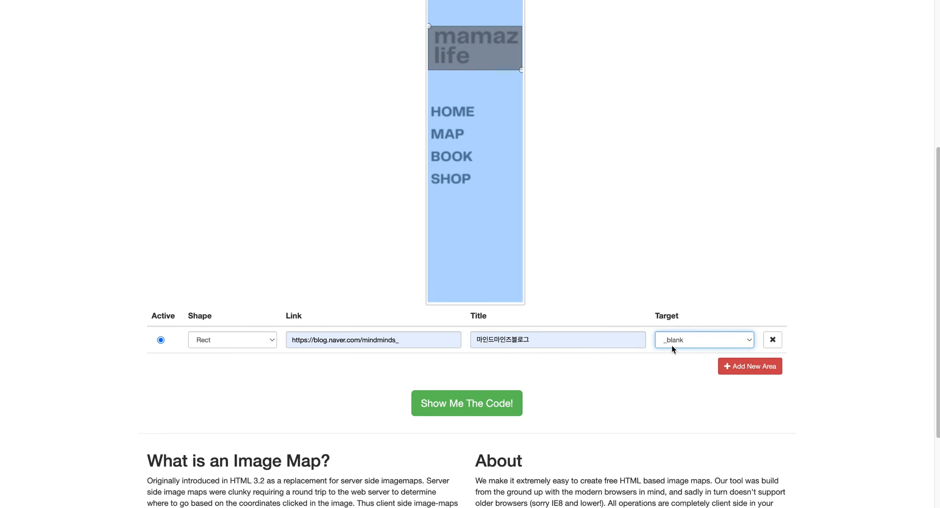
left_click(695, 358)
left_click(768, 371)
left_click(161, 366)
left_click(204, 366)
left_click(206, 380)
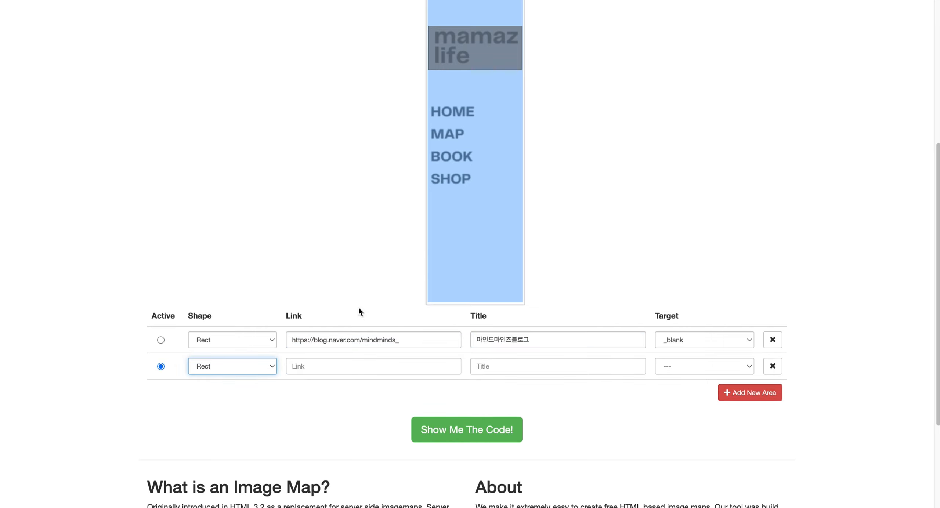
left_click(428, 103)
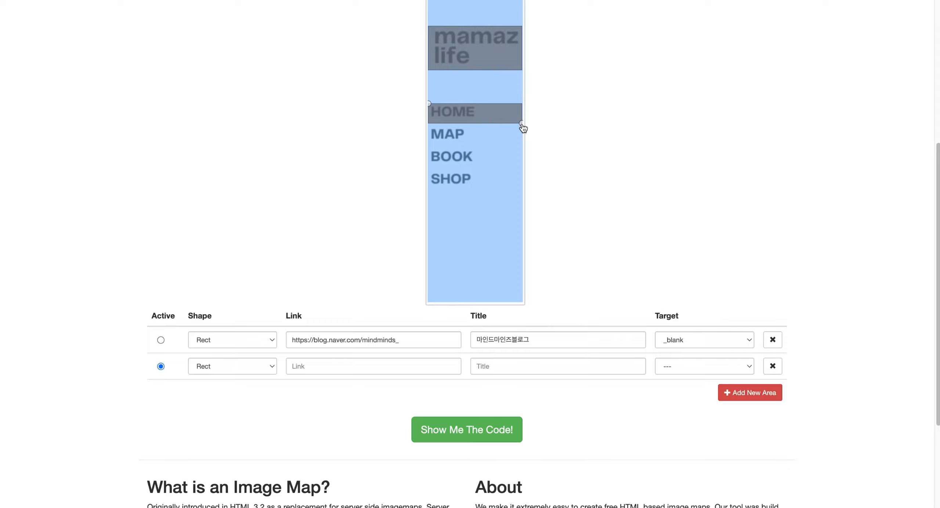
left_click(475, 121)
left_click_drag(474, 122, 522, 122)
left_click(674, 366)
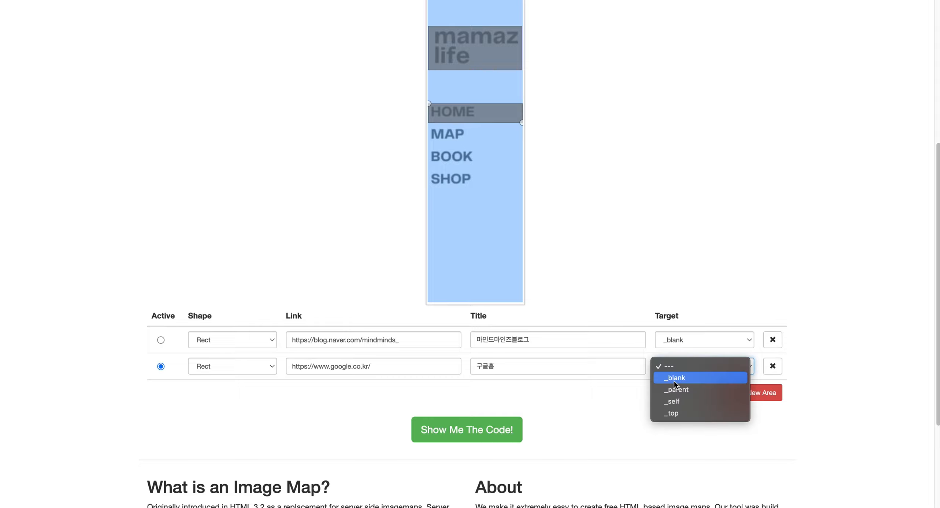
left_click(674, 378)
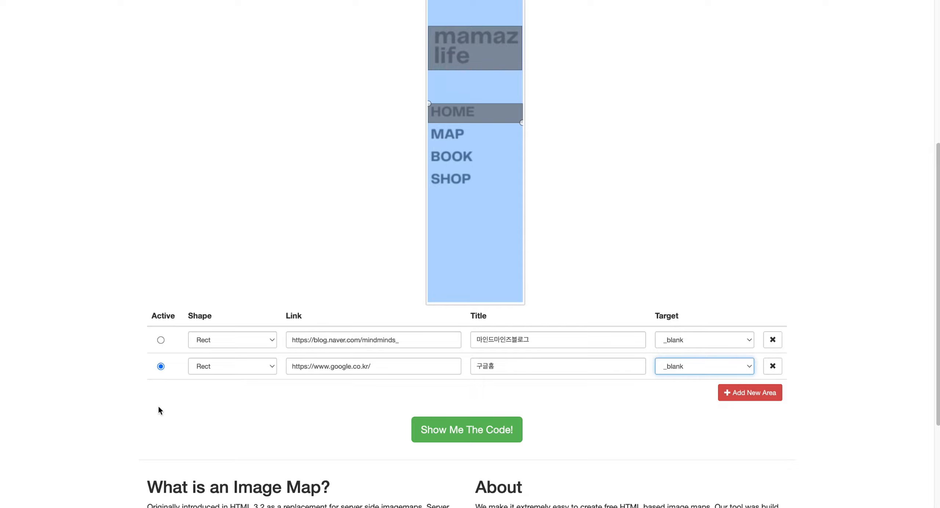
left_click(749, 393)
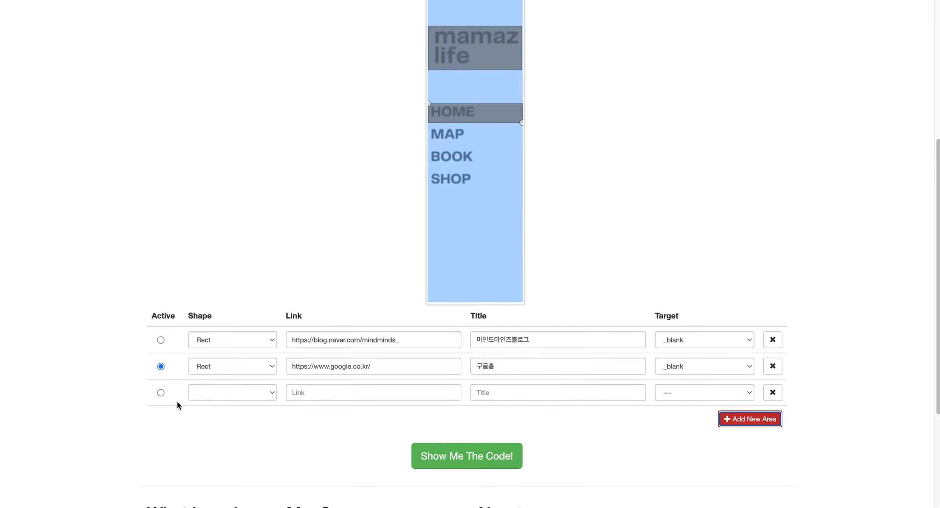
left_click(161, 393)
left_click(522, 143)
left_click(338, 393)
type("https://www.google.co.kr/maps/?hl=ko")
left_click(239, 396)
left_click(235, 405)
left_click(514, 395)
type("구글맵")
left_click(704, 392)
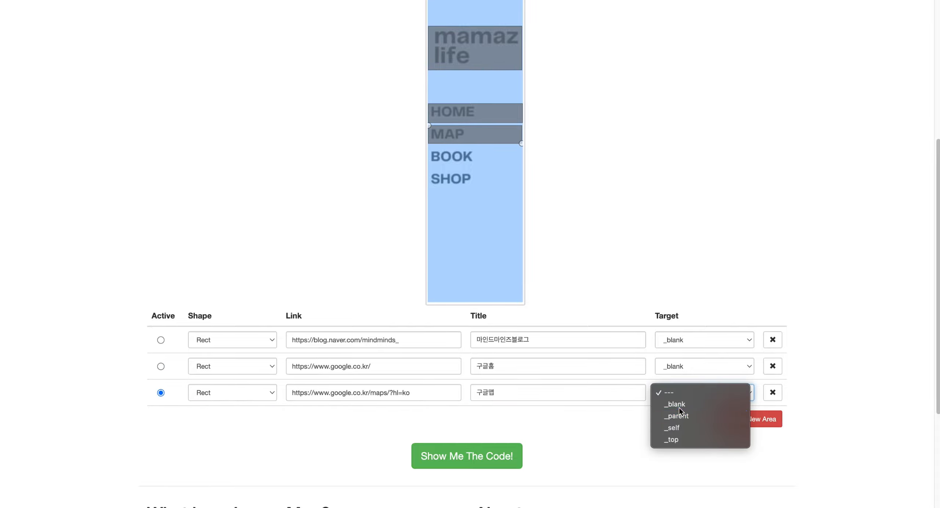
left_click(672, 401)
Add a rectangular area over BOOK, linked to the copied yes24.com main page address with title 예스24 and target _blank.
left_click(750, 419)
left_click(521, 164)
left_click(337, 419)
key("super+v")
left_click(240, 418)
left_click(235, 432)
left_click(502, 413)
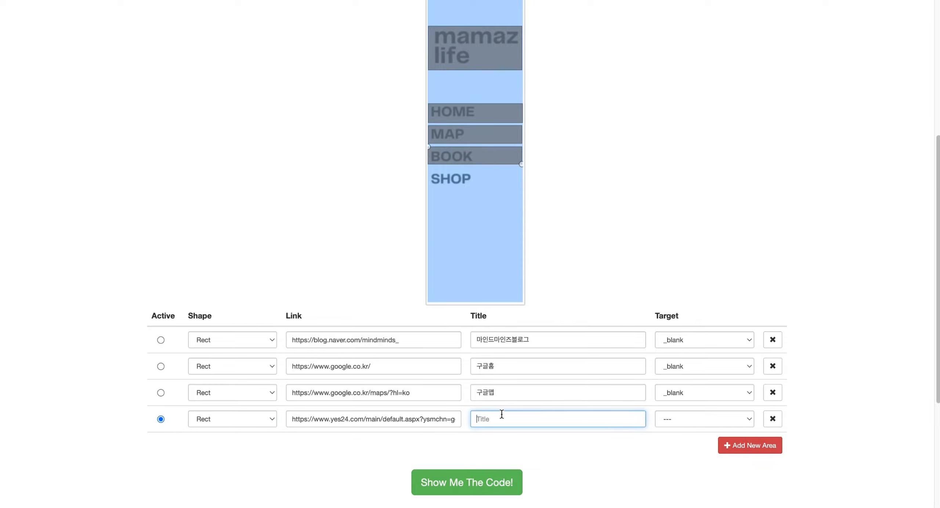
type("예스24")
left_click(677, 422)
left_click(678, 430)
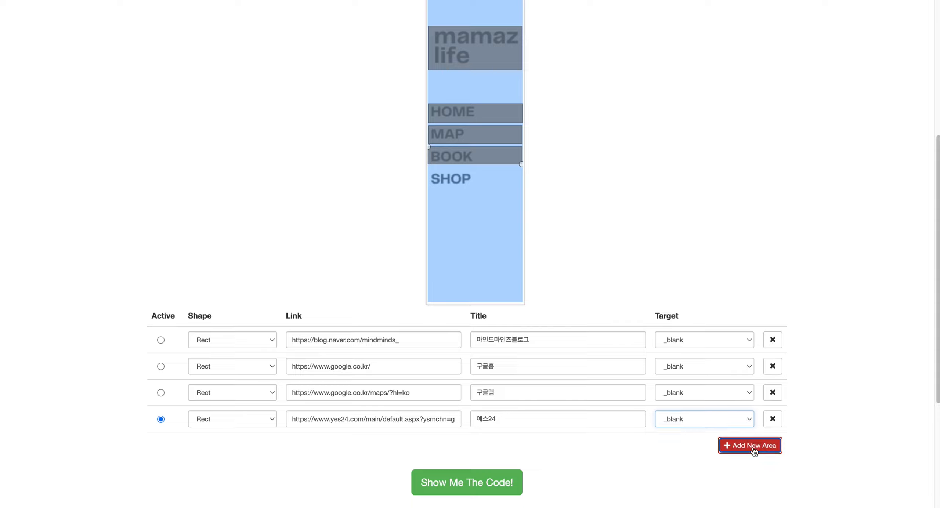
left_click(750, 445)
left_click(161, 446)
left_click(522, 188)
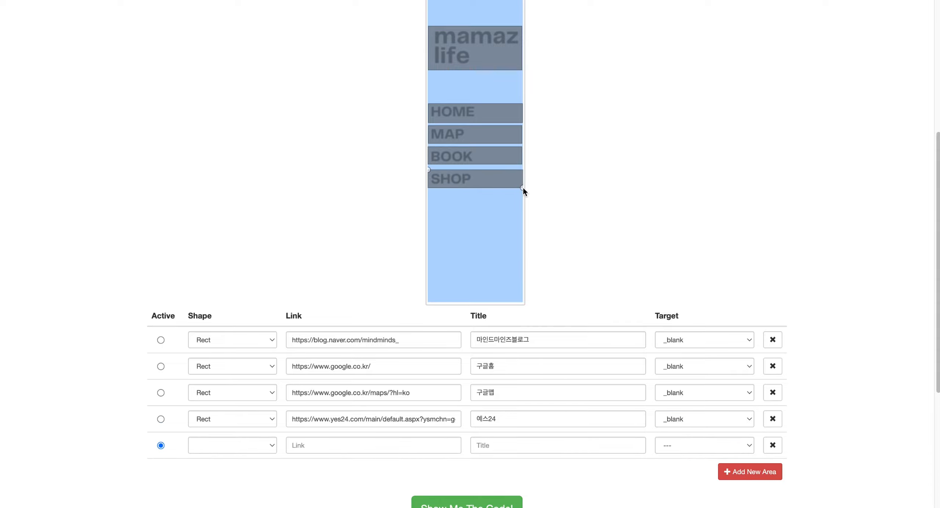
left_click(373, 443)
key("Tab")
type("네이버쇼핑")
left_click(335, 447)
type("https://shopping.naver.com/home")
left_click(704, 445)
left_click(671, 453)
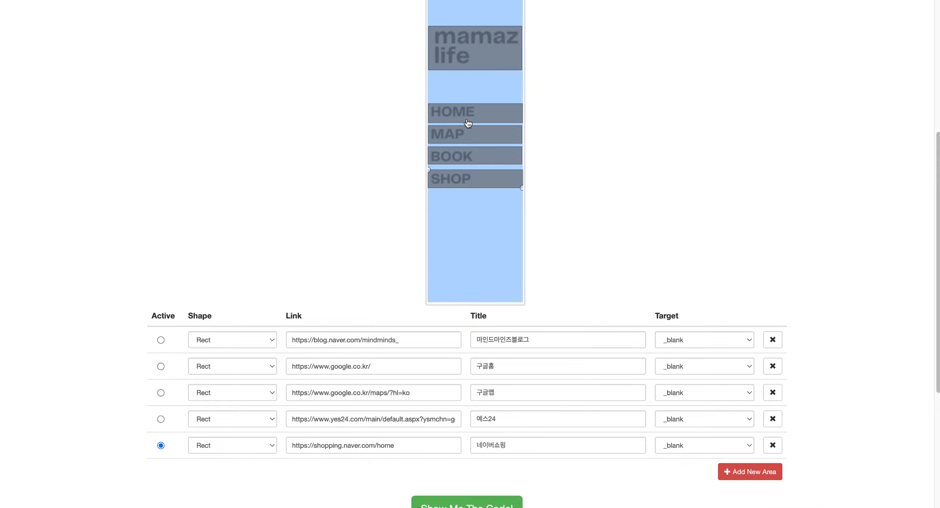
Generate the image map code for the five areas and copy the whole output.
scroll(670, 245, "down", 3)
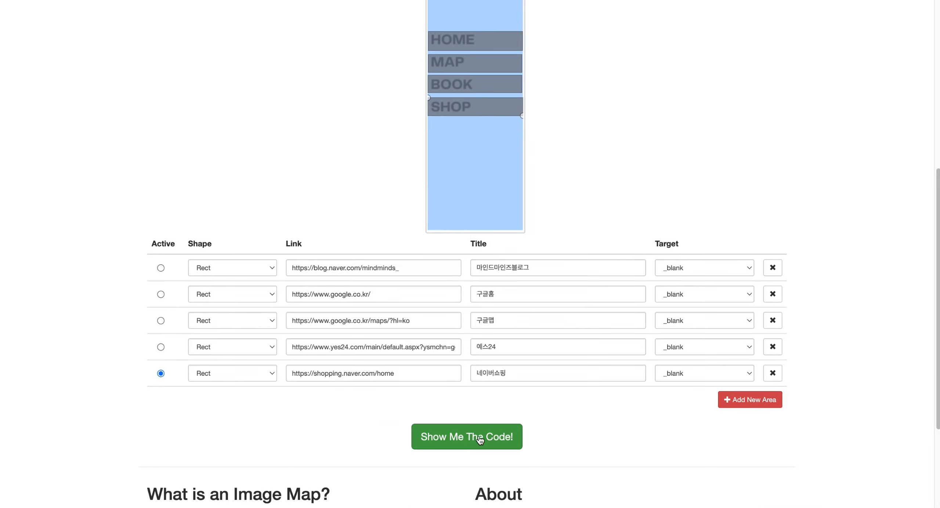
left_click(474, 443)
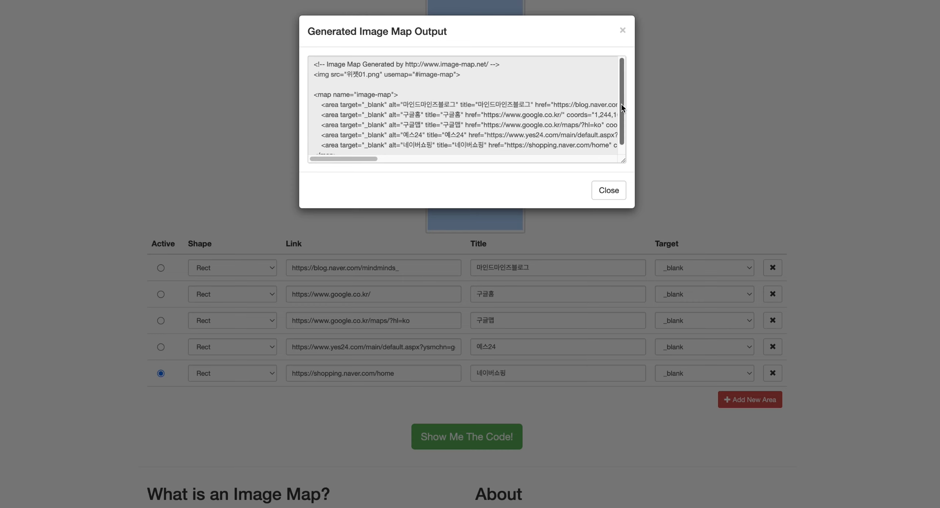
left_click_drag(621, 105, 621, 120)
left_click_drag(362, 148, 301, 34)
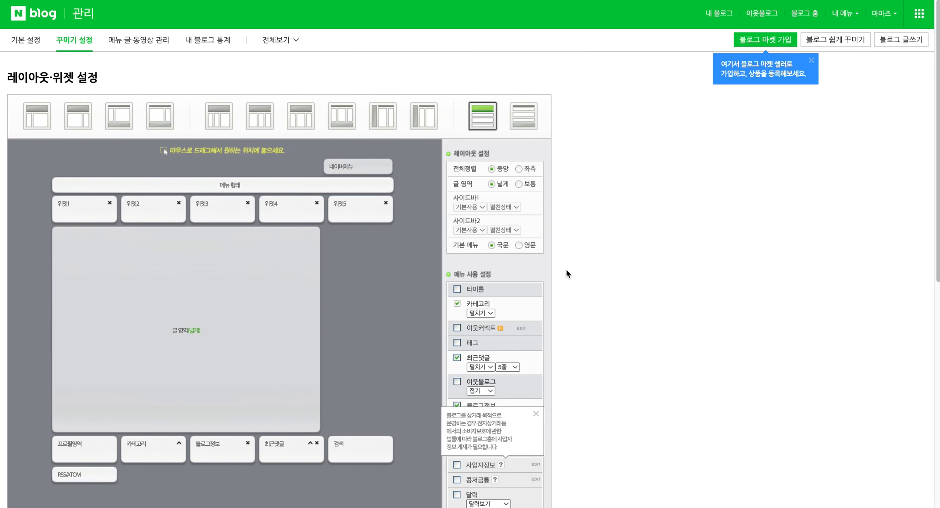
Open 위젯1 for editing in the blog's layout and widget settings and replace its code with the copied image map code.
scroll(585, 268, "down", 5)
scroll(585, 269, "down", 5)
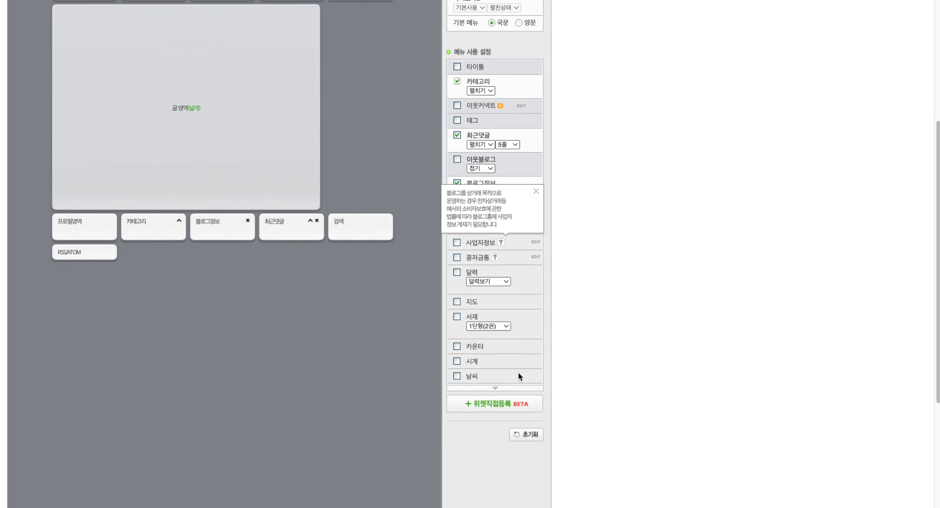
left_click(532, 229)
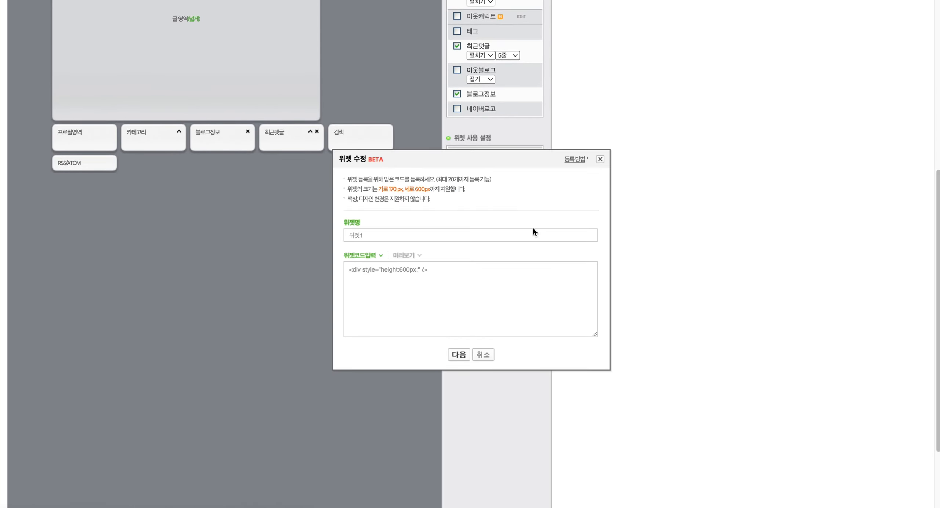
left_click_drag(467, 277, 308, 267)
key("ctrl+v")
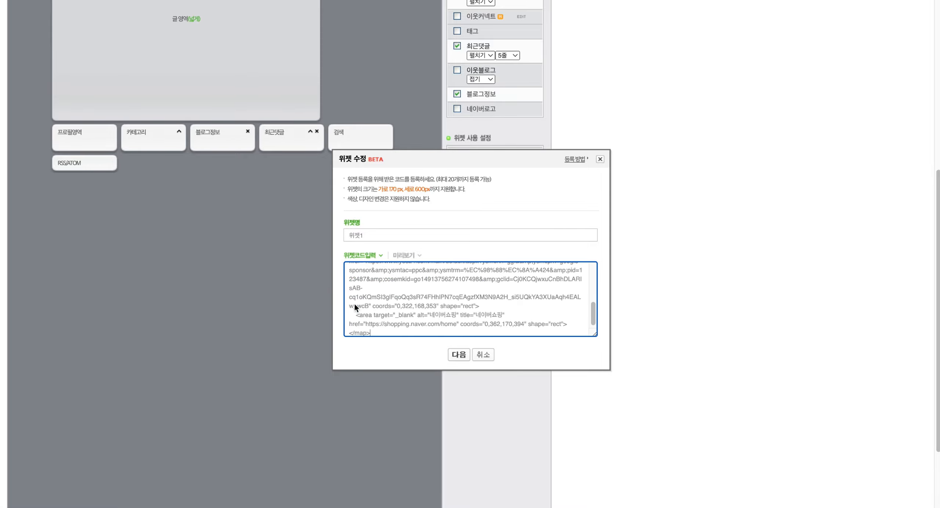
Replace the 위젯01.png source in the widget code with the image address copied from the 170*600 transparent image in the blog post.
scroll(593, 315, "up", 10)
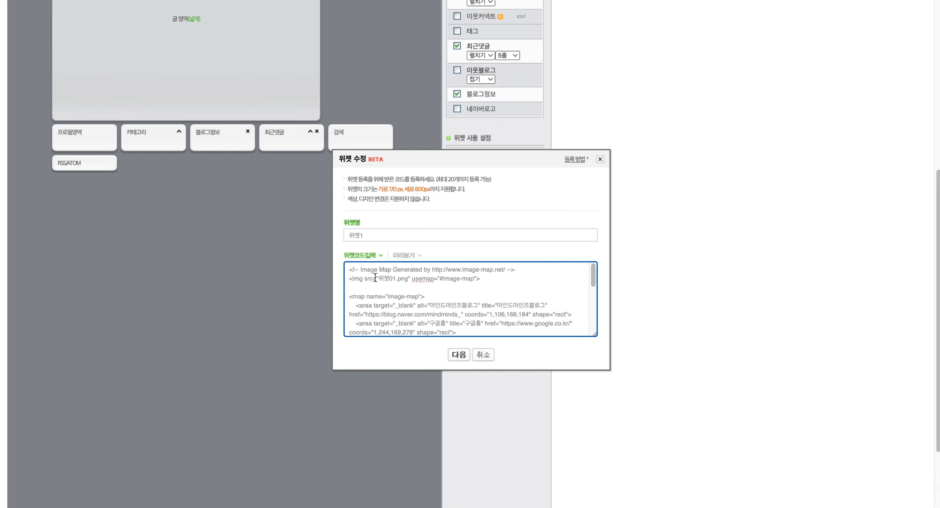
left_click_drag(378, 278, 408, 280)
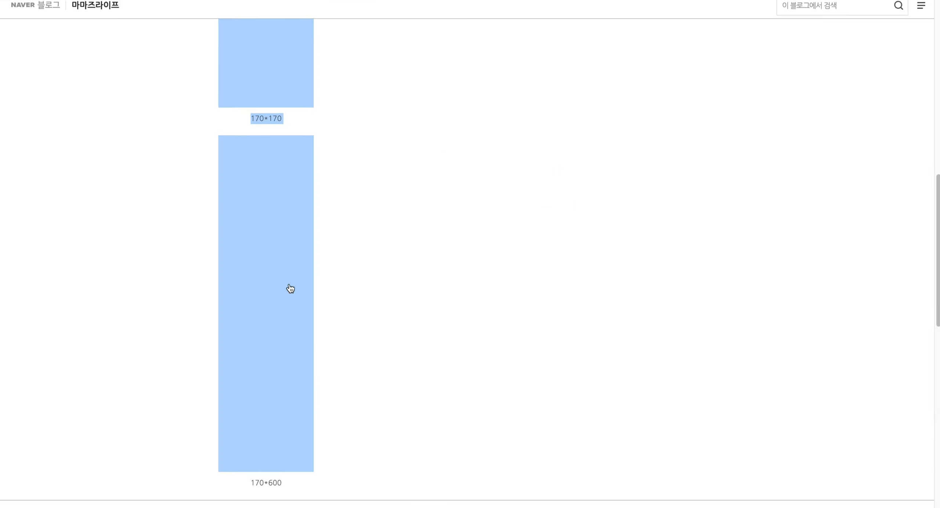
left_click(355, 276)
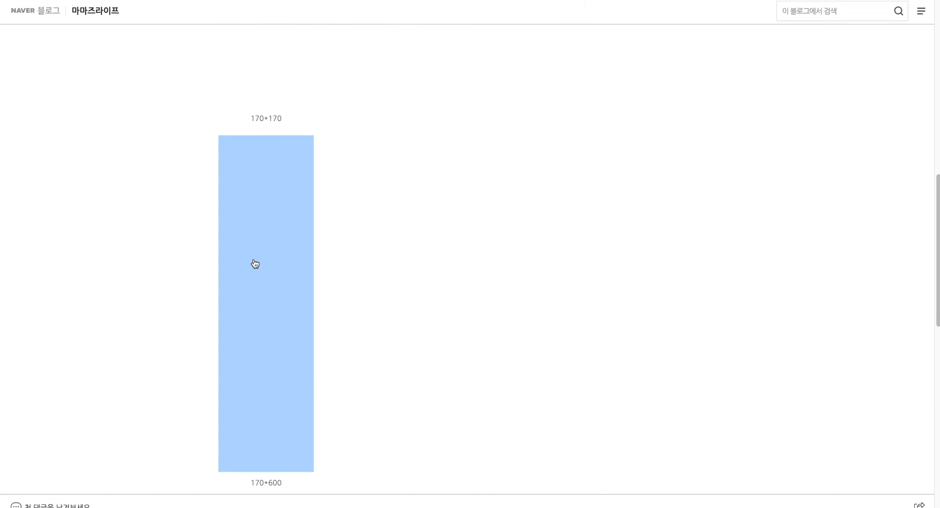
right_click(254, 254)
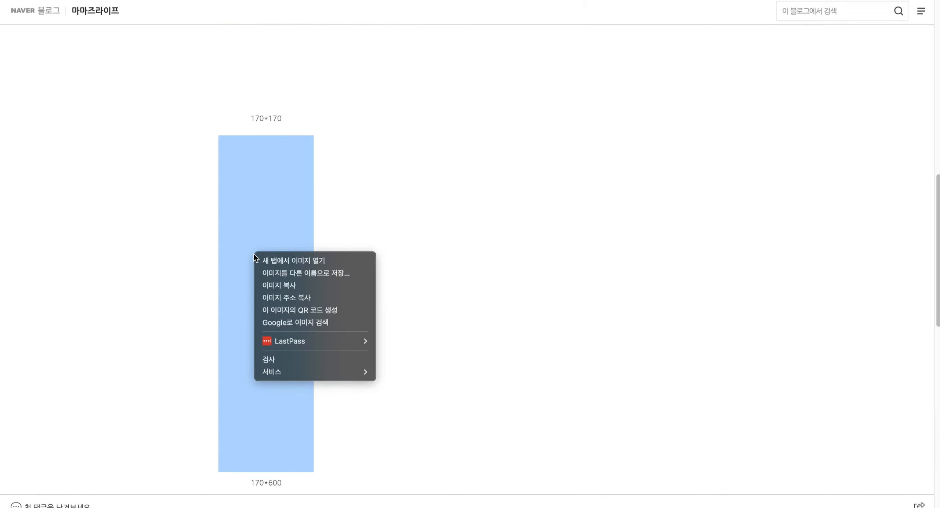
left_click(276, 298)
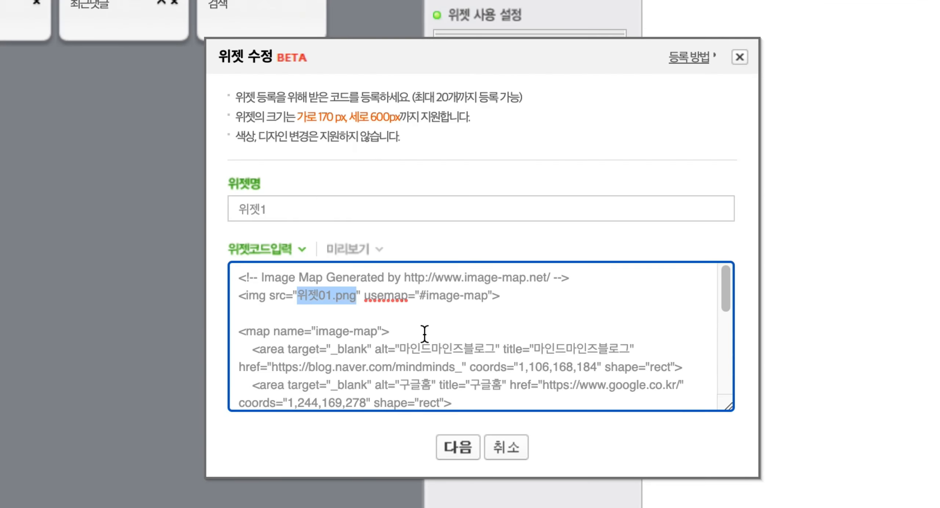
key("ctrl+v")
scroll(448, 334, "down", 8)
scroll(512, 340, "up", 5)
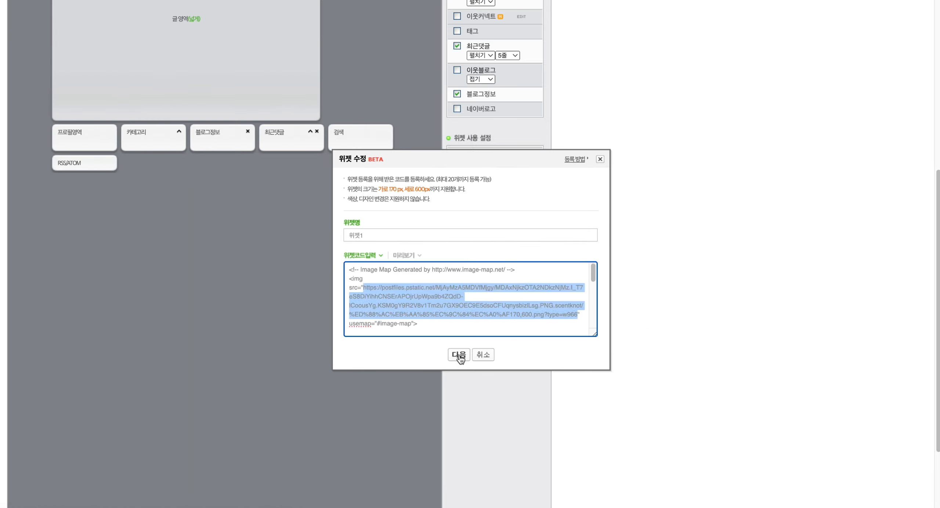
Save the edited 위젯1 and apply the widget layout to the blog.
left_click(459, 356)
scroll(641, 313, "down", 3)
left_click(470, 504)
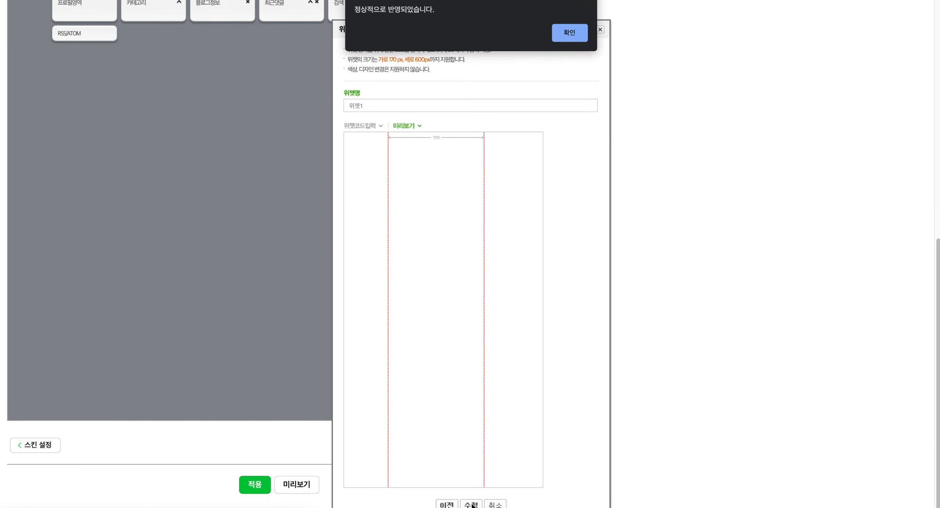
left_click(569, 32)
left_click(254, 490)
key("Return")
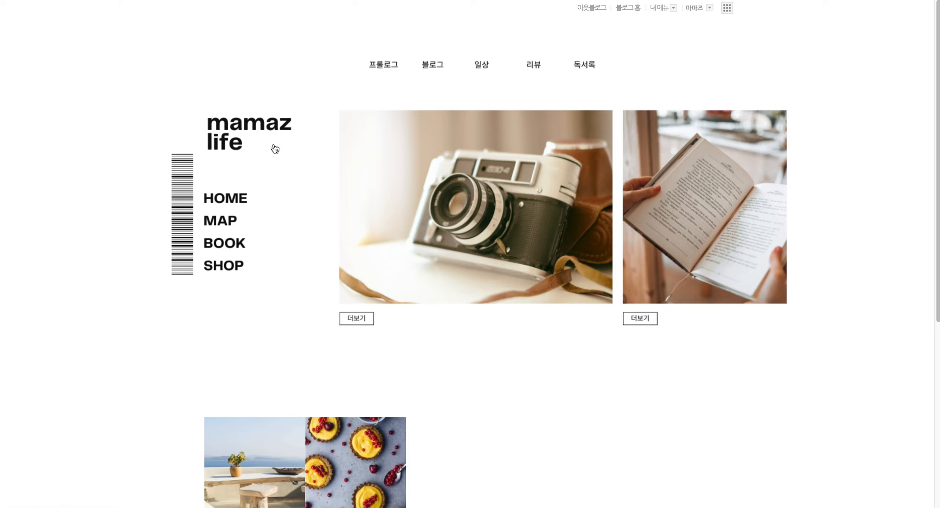
Test the mamaz life title and menu links on the blog homepage and check where the transparent widgets lie.
left_click(223, 134)
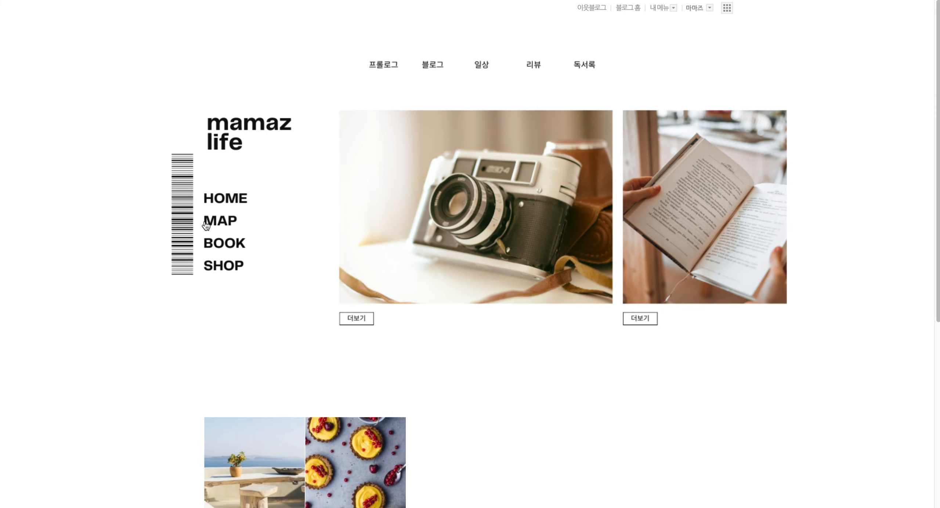
left_click(220, 220)
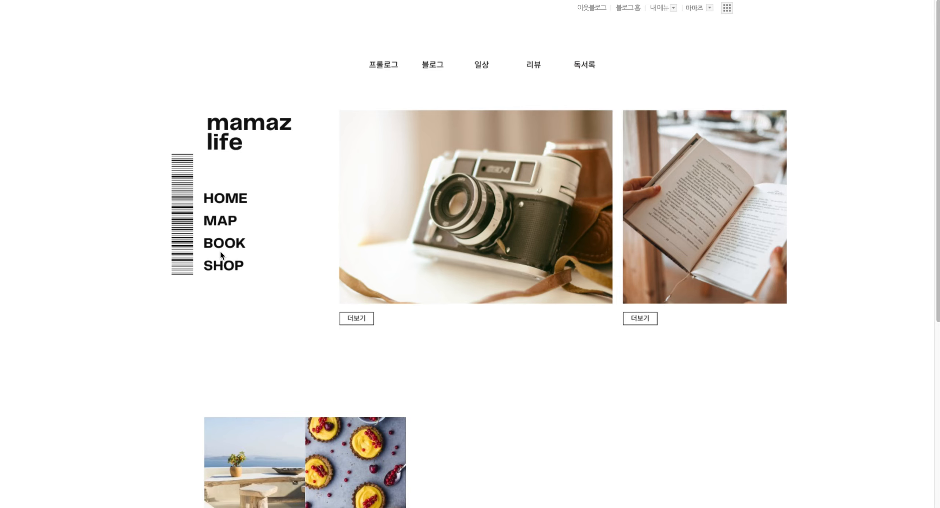
left_click(220, 249)
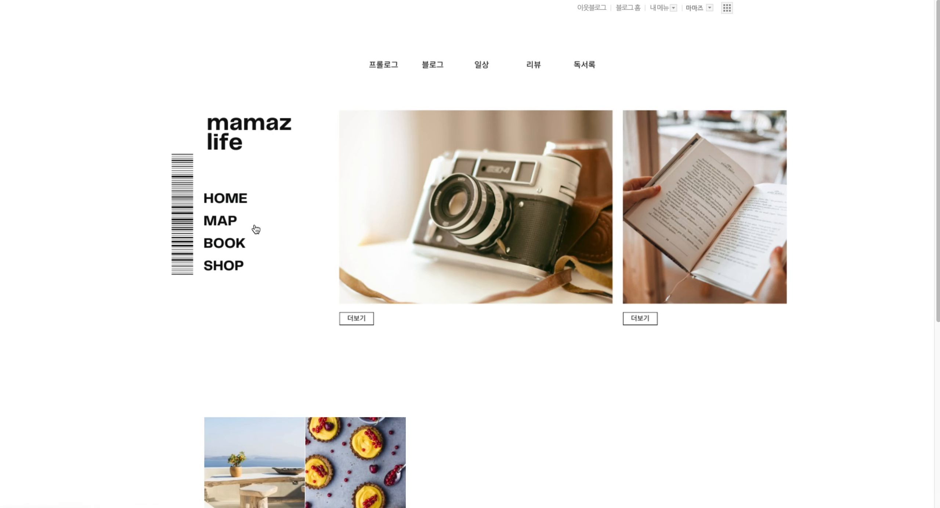
left_click(225, 263)
left_click_drag(194, 112, 238, 136)
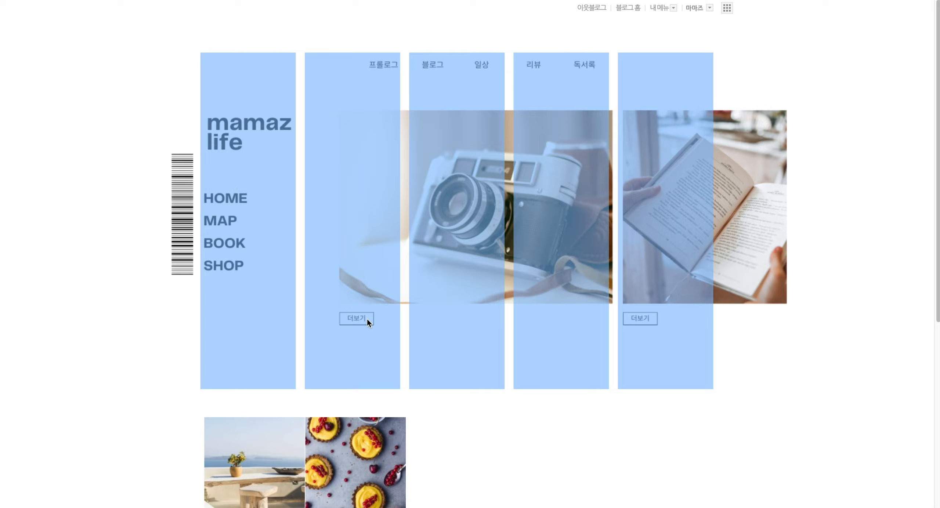
left_click(798, 345)
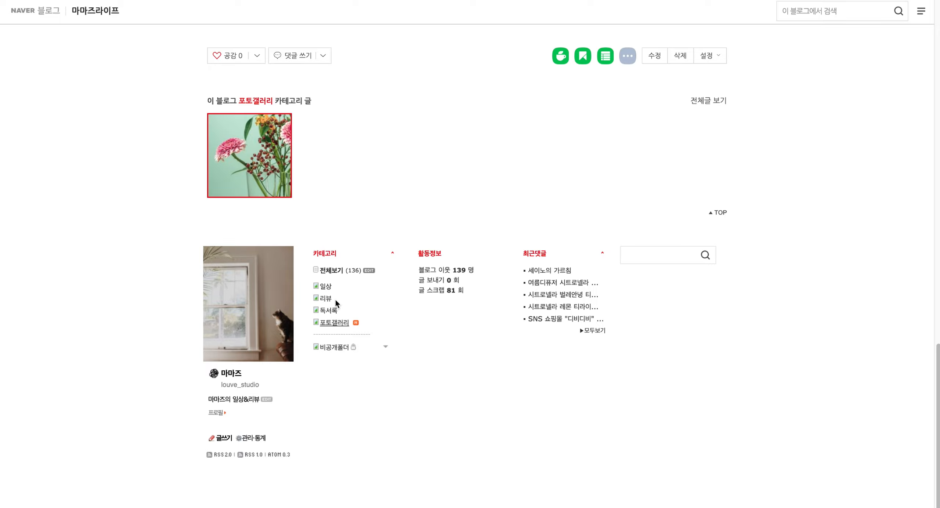
Copy the 일상 category's link address and paste it under a 일상 heading in the TextEdit notes.
right_click(324, 291)
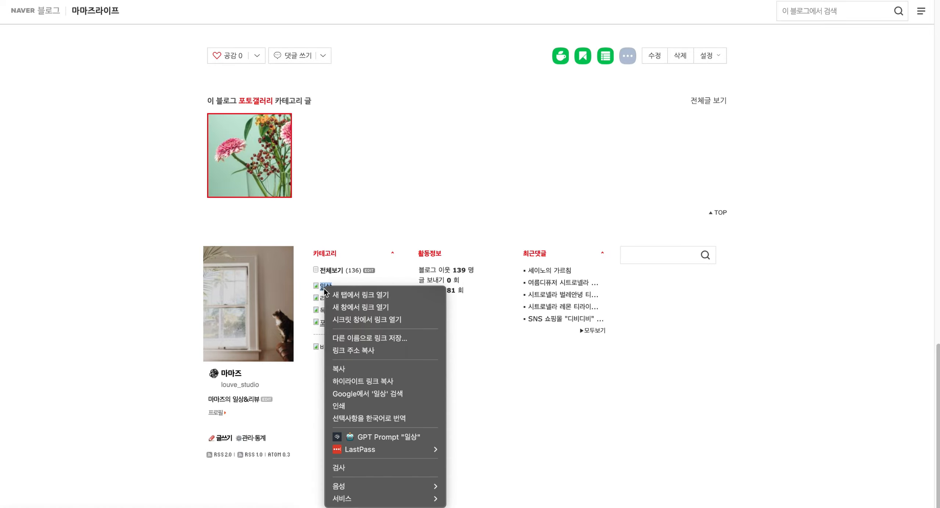
left_click(363, 350)
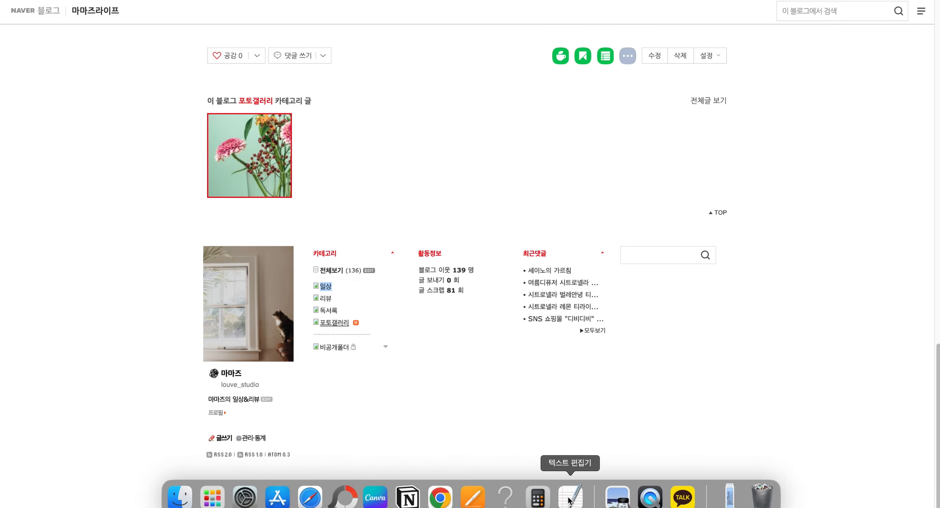
left_click(570, 495)
left_click(401, 185)
key("Return")
key("Return")
type("일")
key("super+v")
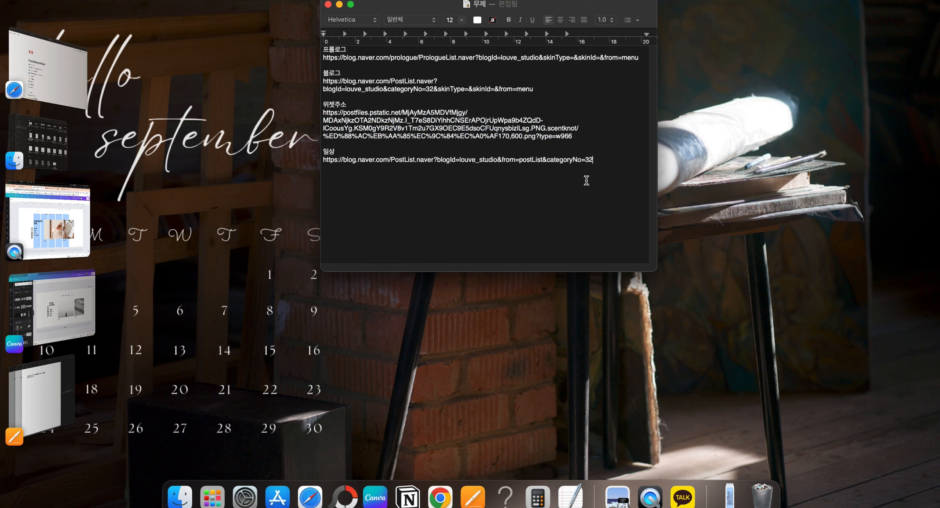
Copy the 리뷰 category's link address from the blog in Chrome and paste it under a 리뷰 heading in the TextEdit notes.
key("super+Tab")
right_click(326, 298)
left_click(356, 360)
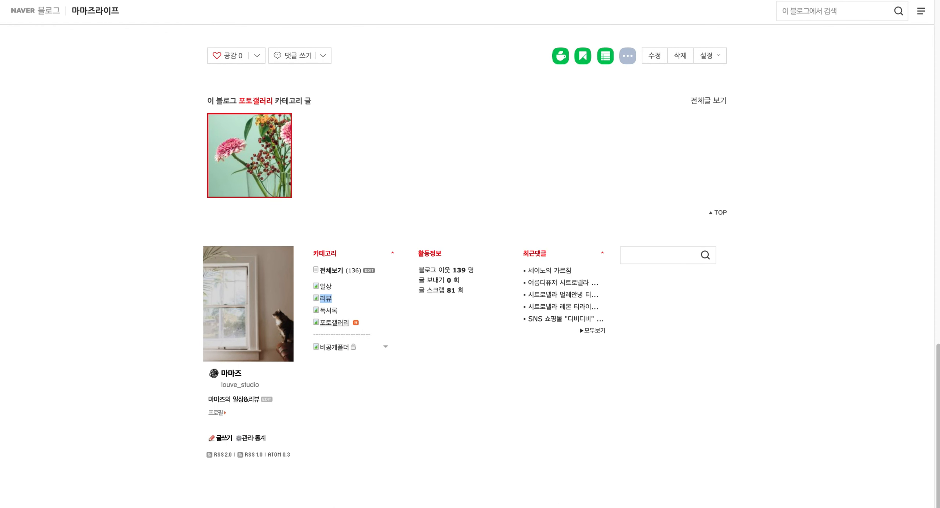
left_click(570, 496)
key("Return")
key("Return")
type("리뷰")
key("Return")
key("super+v")
Copy the 독서록 category's link address from the blog in Chrome and paste it under a 독서 heading in the TextEdit notes.
left_click(439, 497)
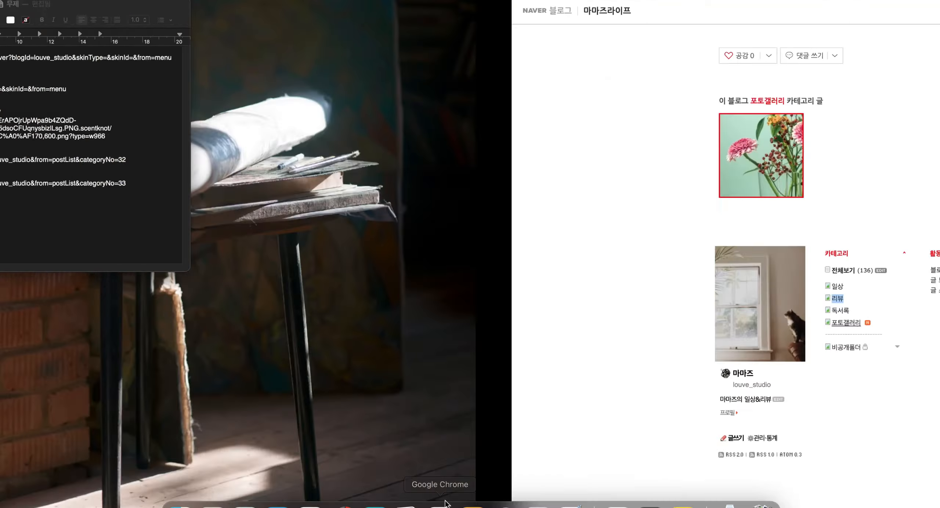
right_click(325, 311)
left_click(344, 360)
left_click(570, 497)
key("Return")
key("Return")
type("독서")
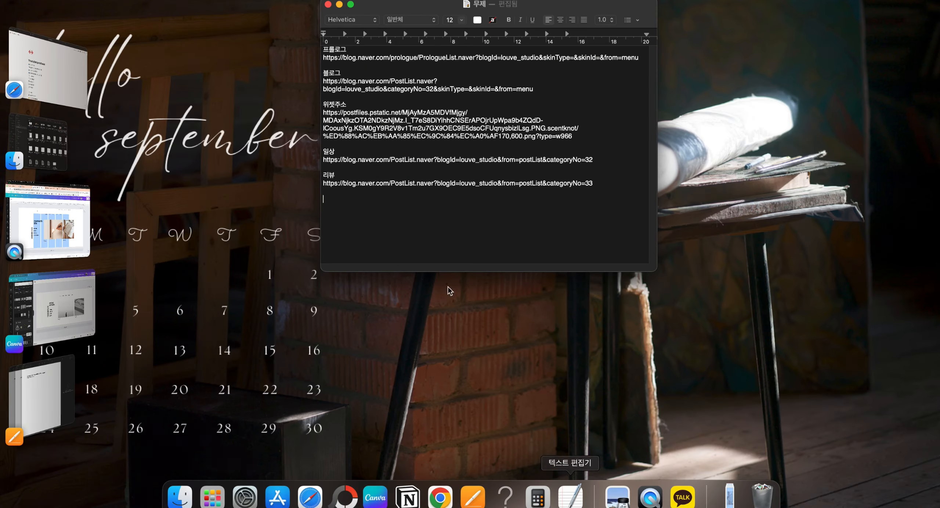
key("Return")
type("https://blog.naver.com/PostList.naver?blogId=louve_studio&from=postList&categoryNo=34")
Add a 포토 heading to the notes and copy the 포토갤러리 category's link address from the blog in Chrome.
key("Return")
key("Return")
type("포토")
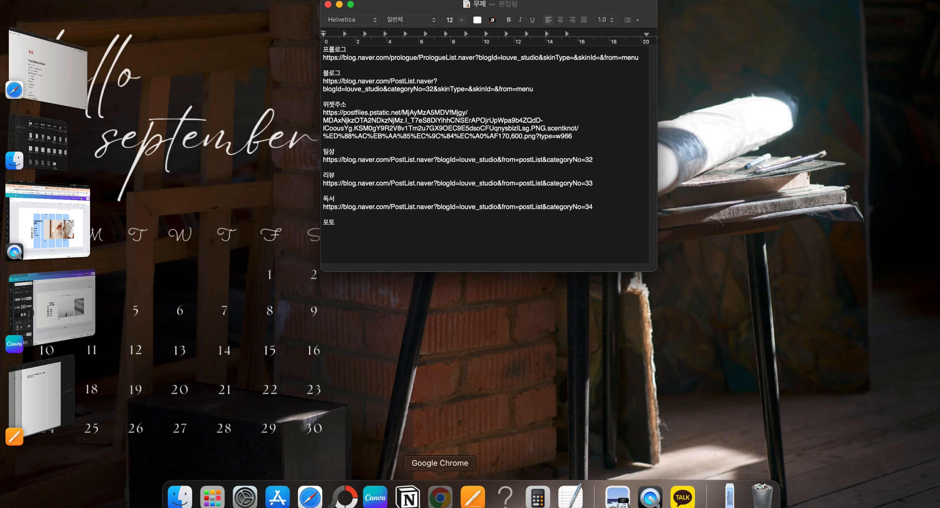
left_click(440, 496)
right_click(334, 322)
left_click(351, 361)
Map a rectangle over 프롤로그 in the second widget image, linked to the prologue page with title 프롤로그 and target _top, and activate a second area.
key("ctrl+Right")
key("ctrl+Right")
scroll(581, 272, "down", 3)
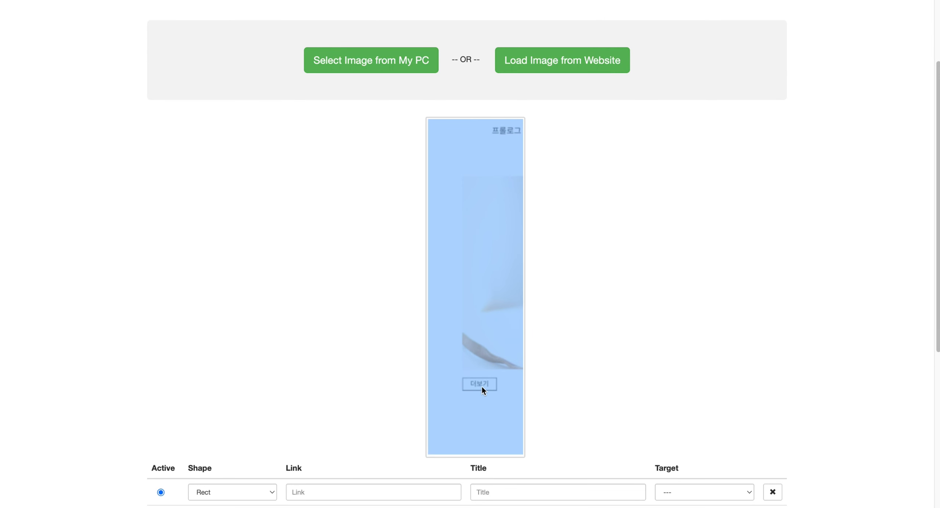
scroll(488, 363, "down", 1)
left_click(749, 491)
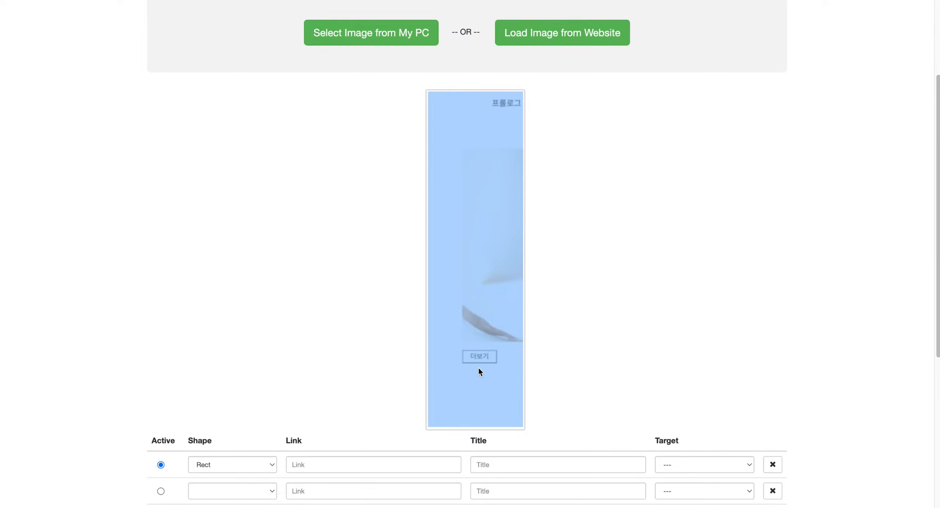
left_click_drag(488, 98, 522, 109)
left_click(317, 465)
key("super+v")
left_click(508, 467)
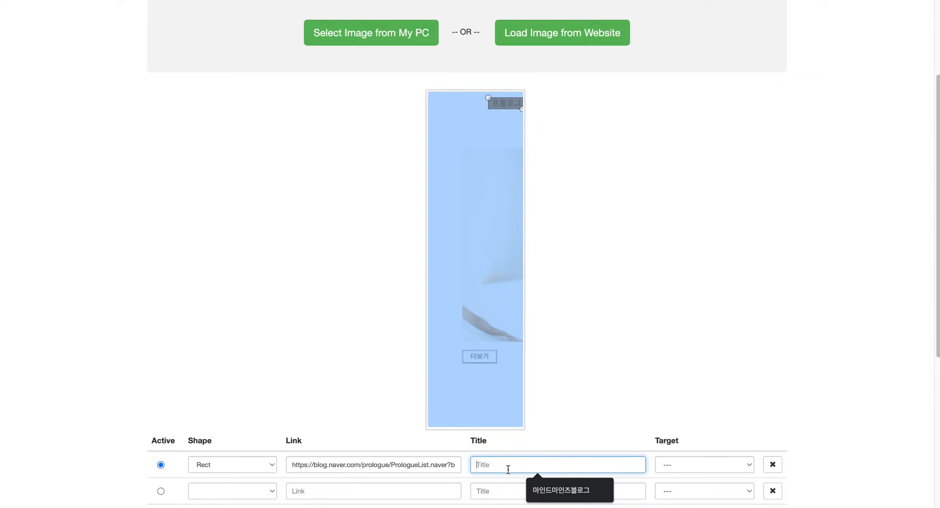
type("프롤로그")
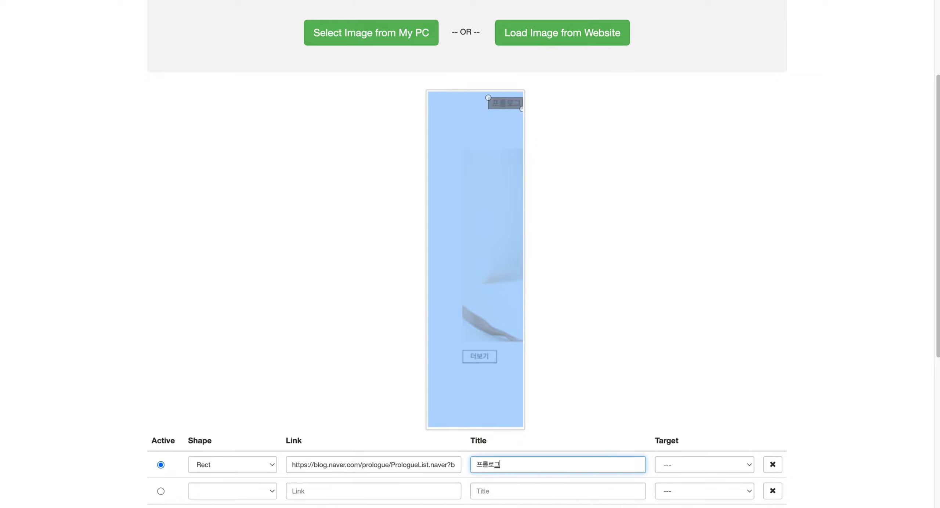
scroll(531, 452, "down", 2)
left_click(657, 421)
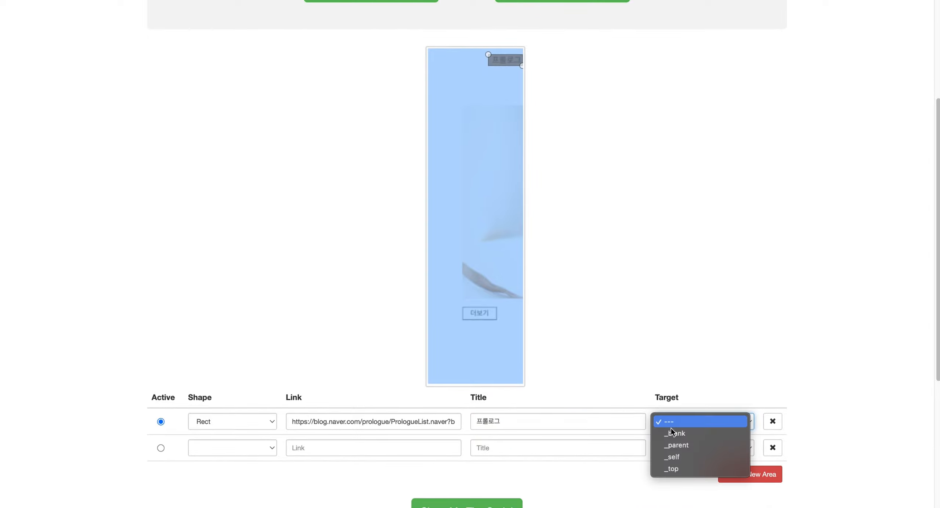
left_click(676, 469)
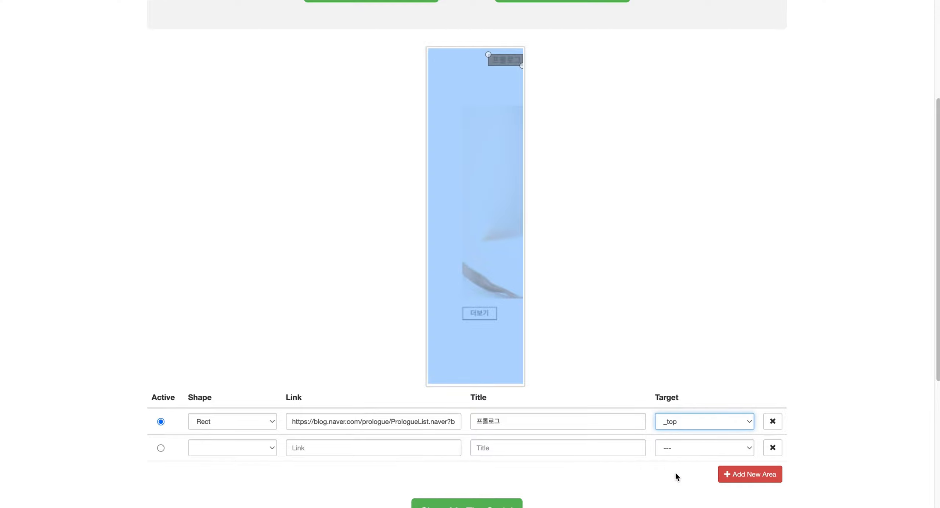
left_click(161, 447)
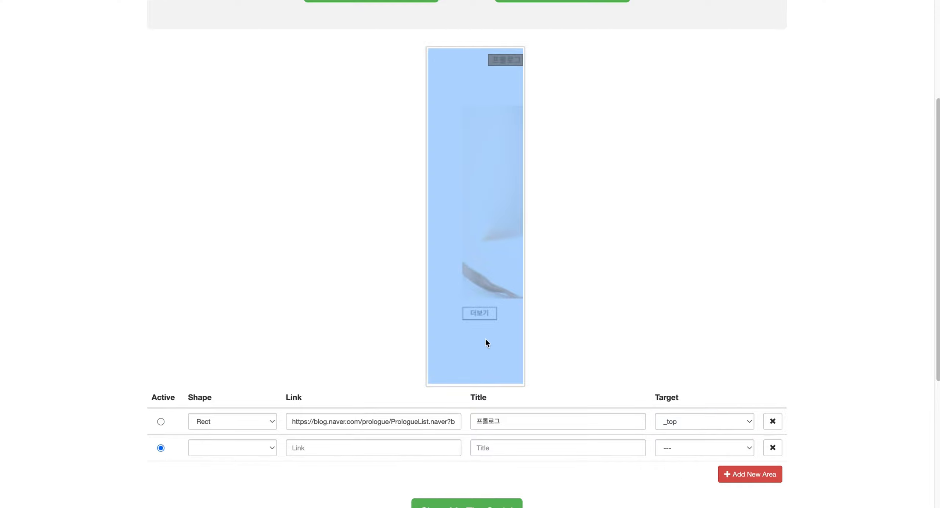
Map a rectangle over 더보기 in the second widget image, linked to the photo gallery category with title 포토 and target _top.
left_click(498, 321)
left_click(339, 447)
key("ctrl+v")
left_click(220, 448)
left_click(217, 458)
left_click(536, 445)
type("포토")
left_click(694, 448)
left_click(676, 496)
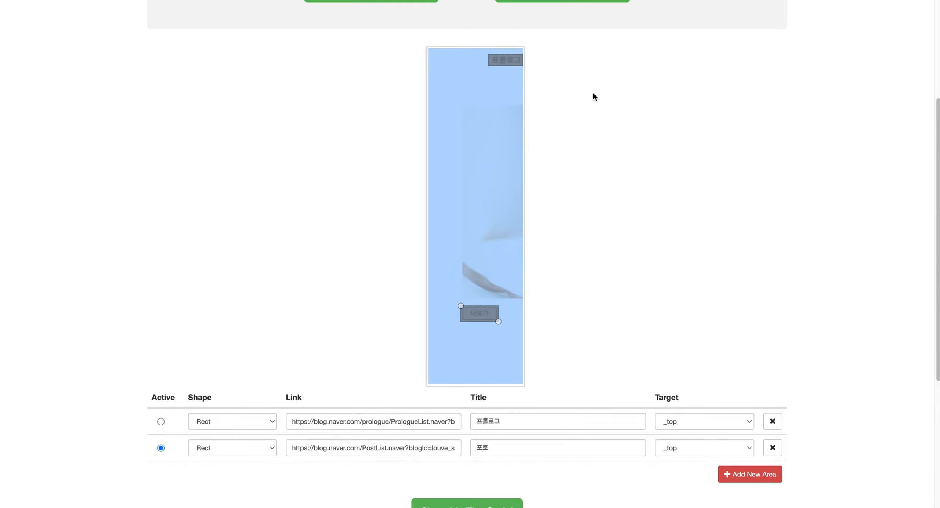
Generate the second widget image's map code and copy it.
scroll(555, 303, "down", 1)
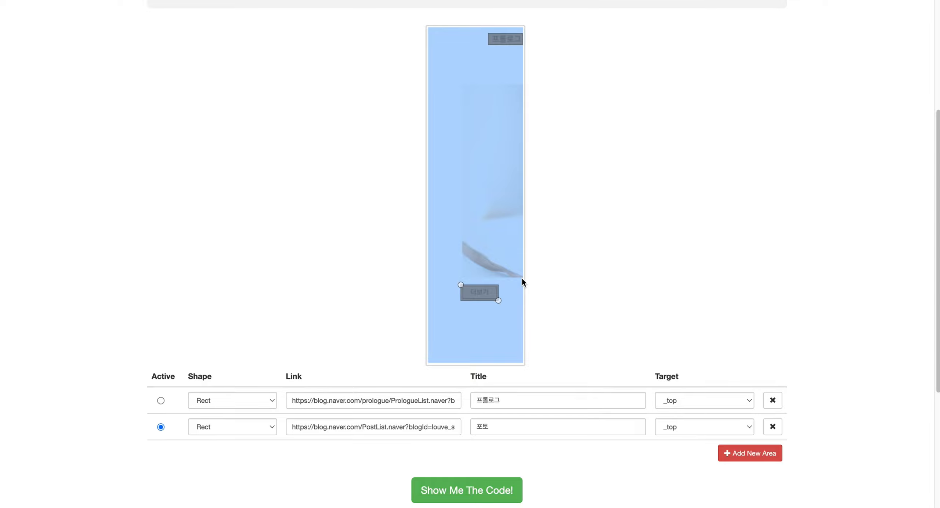
left_click(474, 490)
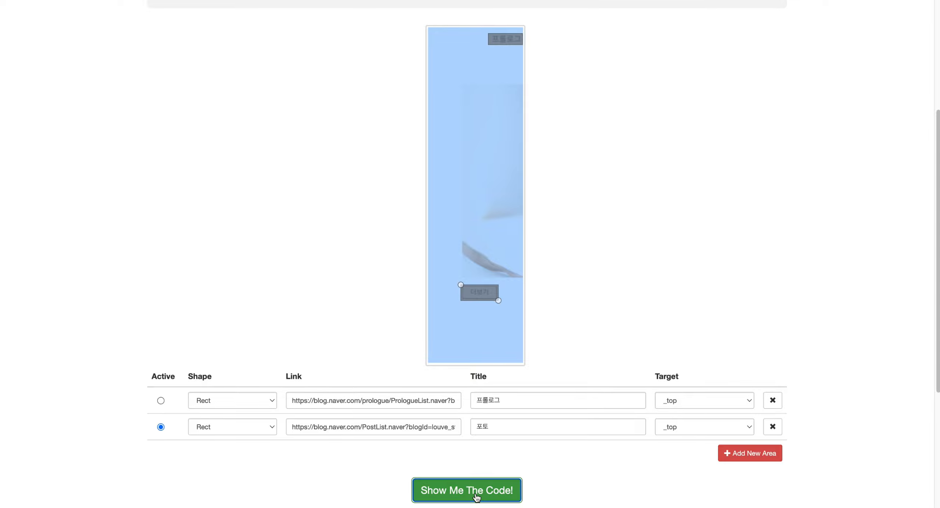
left_click_drag(345, 143, 281, 59)
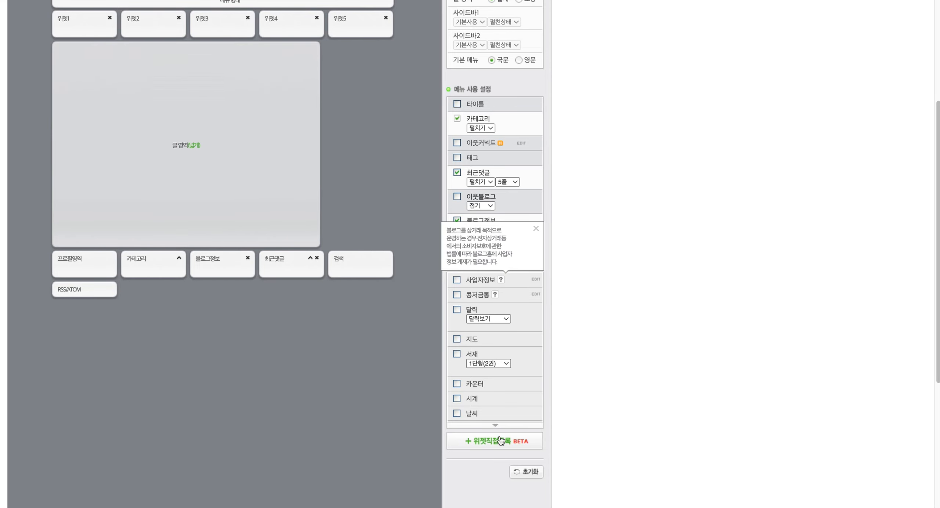
Replace 위젯2's code with the copied map code and set its image source to the transparent image's postfiles.pstatic.net URL.
scroll(503, 343, "up", 5)
left_click(529, 370)
left_click_drag(456, 271, 261, 271)
key("ctrl+v")
scroll(424, 323, "up", 3)
left_click_drag(407, 280, 378, 280)
type("https://postfiles.pstatic.net/MjAyMzA5MDVfMjgy/MDAxNjkzOTA2NDkzNjMz.I_T7eS8DiYihhCNSErAPOjrUpWpa9b4ZQdD-lCoousYg.KSM0gY9R2V8v1Tm2u7GX9OEC9E5dsoCFUqnysbizlLsg.PNG.scentknot/%ED%88%AC%EB%AA%85%EC%9C%84%EC%A0%AF170,600.png?type=w966")
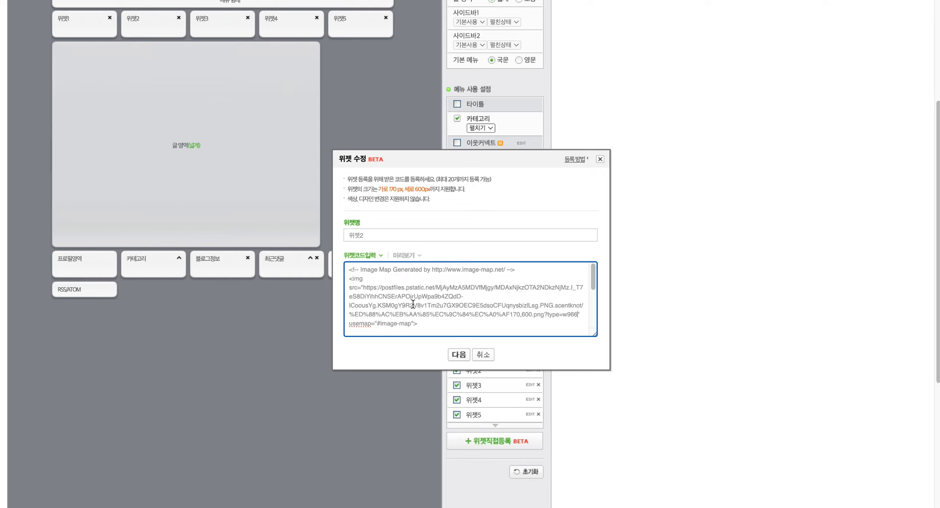
Save the edited 위젯2 and apply the layout to the blog.
left_click(459, 355)
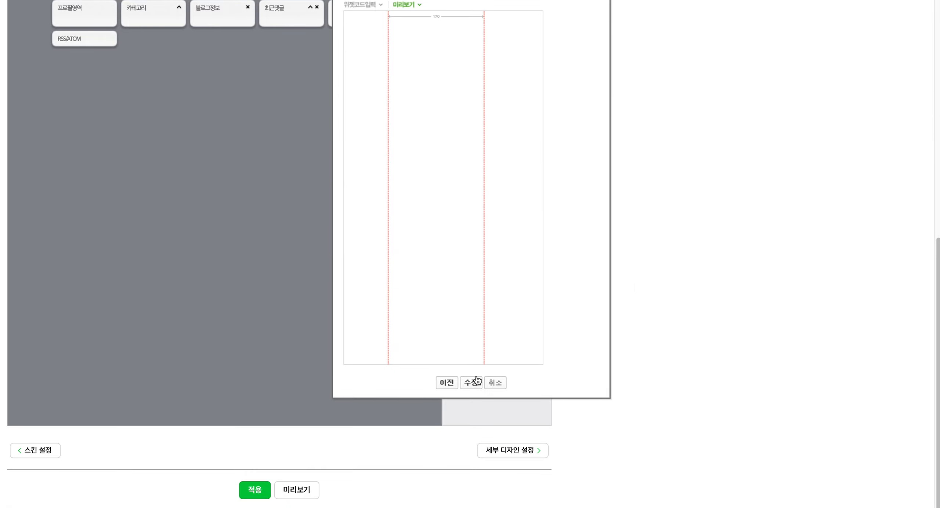
left_click(471, 384)
left_click(253, 495)
left_click(583, 36)
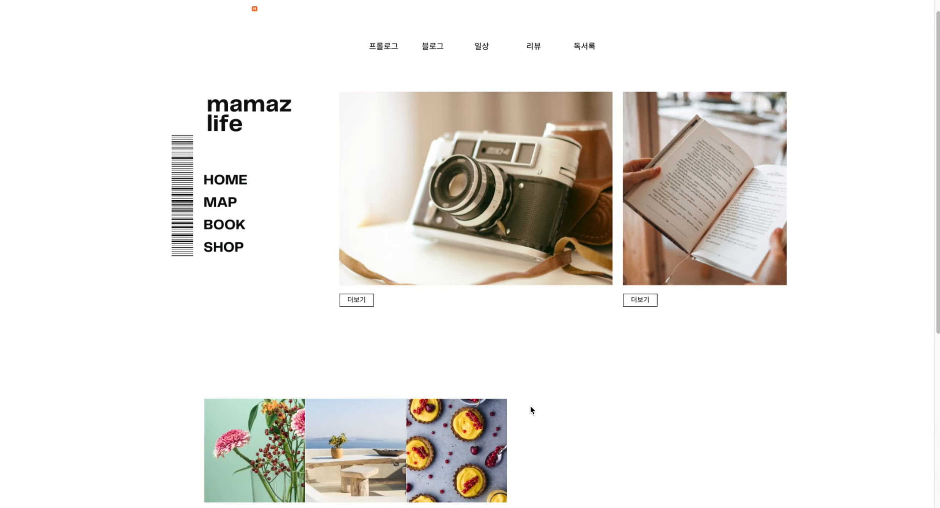
Test the 더보기 link under the camera image and highlight the blog's hidden default menu text above the skin menu.
left_click(357, 301)
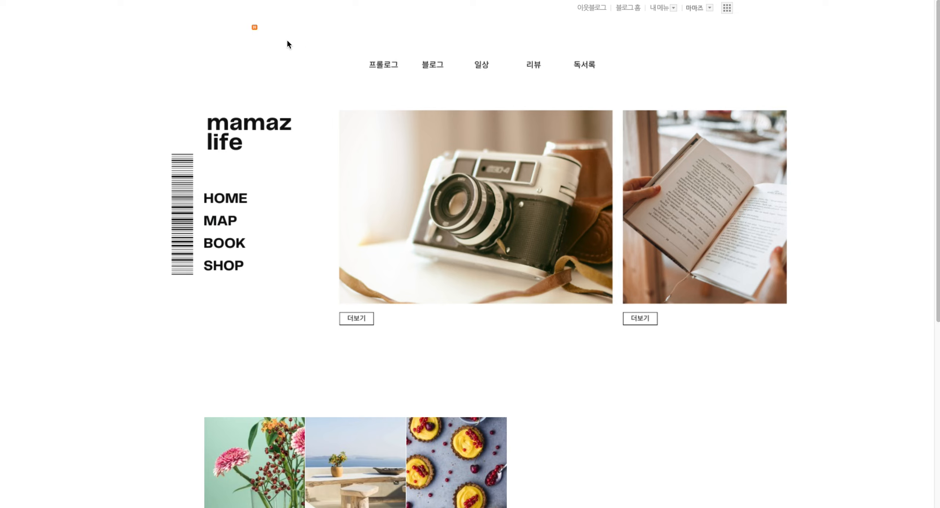
left_click_drag(287, 41, 200, 26)
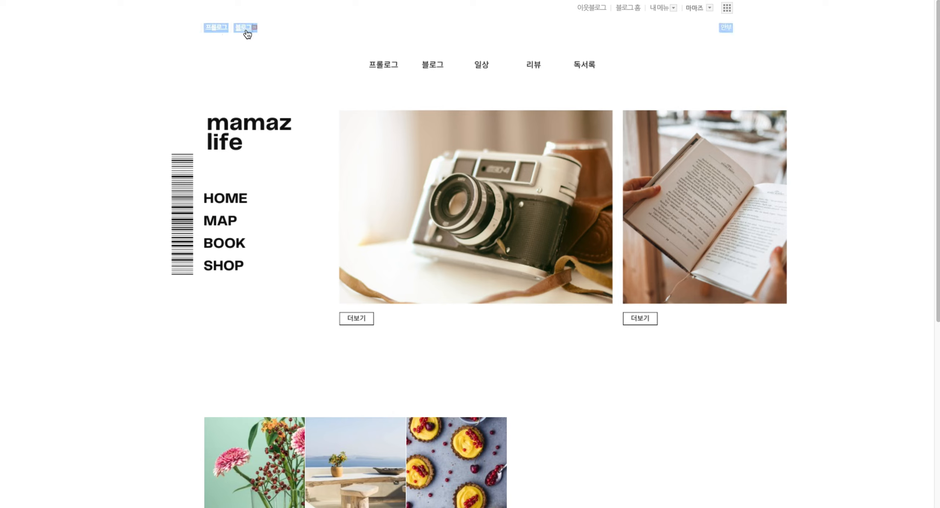
left_click(260, 34)
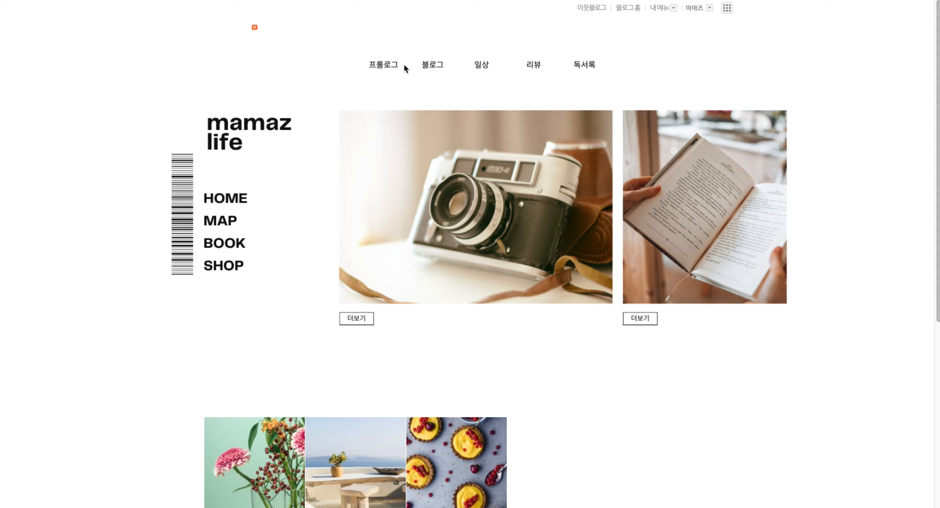
Map a rectangle over 블로그 in the third widget image with its post list link, title 블로그 and target _top, and activate a second area.
scroll(385, 66, "down", 1)
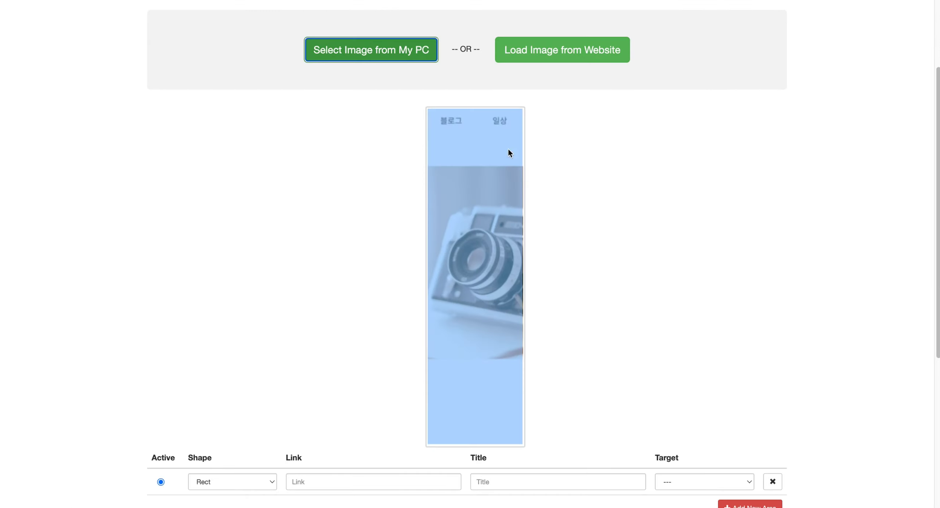
scroll(624, 323, "down", 1)
left_click_drag(436, 89, 469, 102)
type("블로")
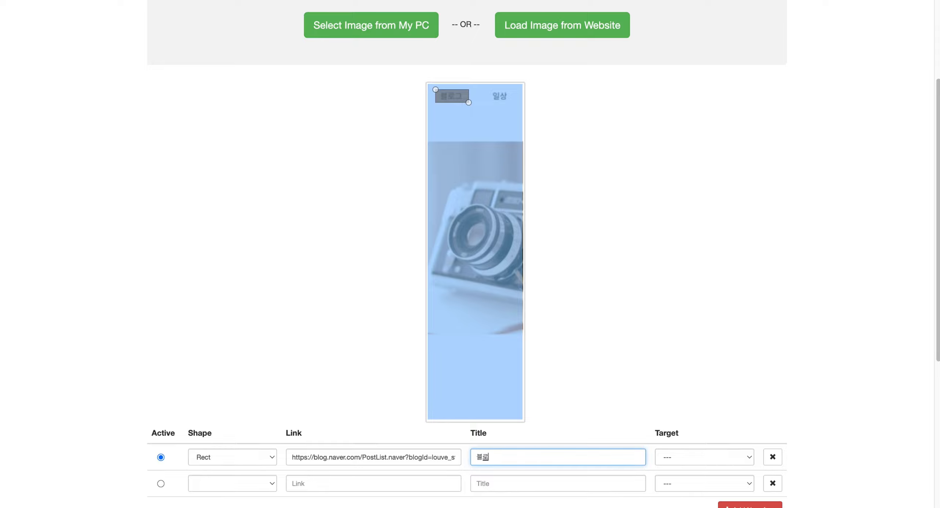
type("그")
left_click(704, 457)
left_click(672, 496)
left_click(161, 484)
scroll(436, 172, "down", 1)
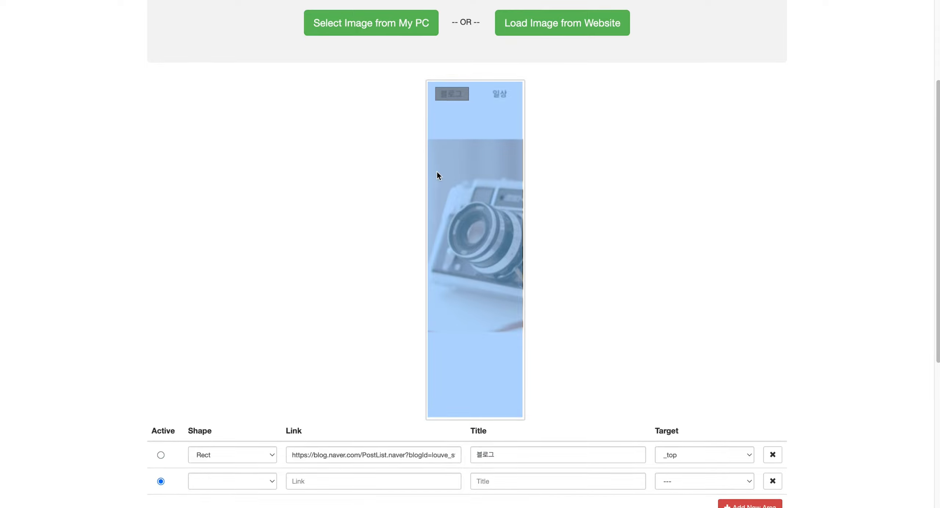
Map a rectangle over 일상 in the third widget image, linked to the 일상 category with title 일상 and target _top.
left_click(513, 100)
left_click(211, 480)
left_click(205, 439)
left_click(514, 481)
type("일상")
left_click(321, 478)
key("super+v")
scroll(320, 473, "down", 1)
left_click(683, 468)
left_click(676, 506)
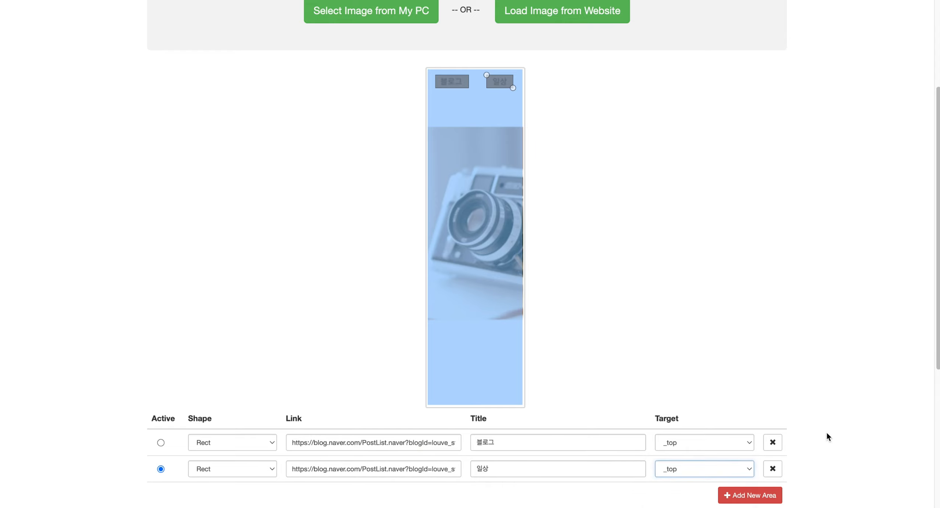
Generate the third image's map code, paste it over 위젯3's code, and replace 위젯03.png with the transparent image's URL.
scroll(822, 481, "down", 2)
left_click(467, 495)
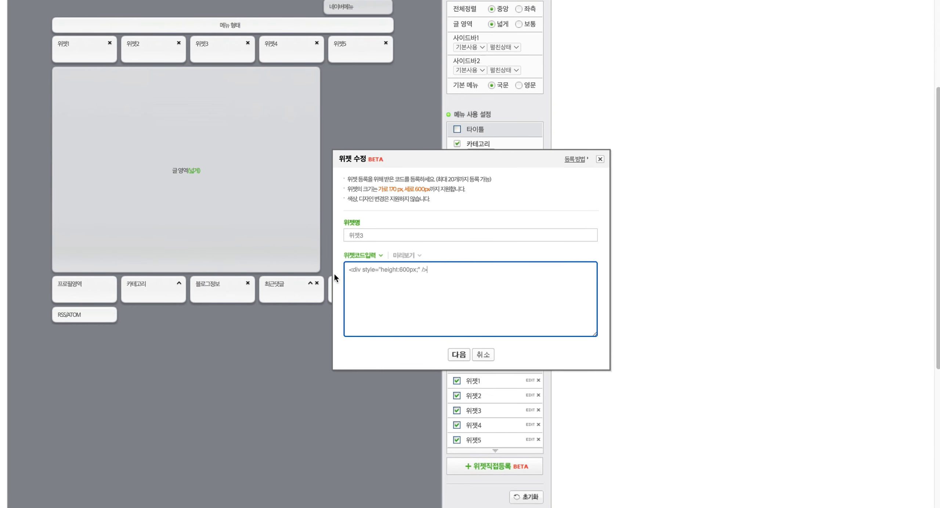
key("super+v")
left_click_drag(594, 308, 593, 278)
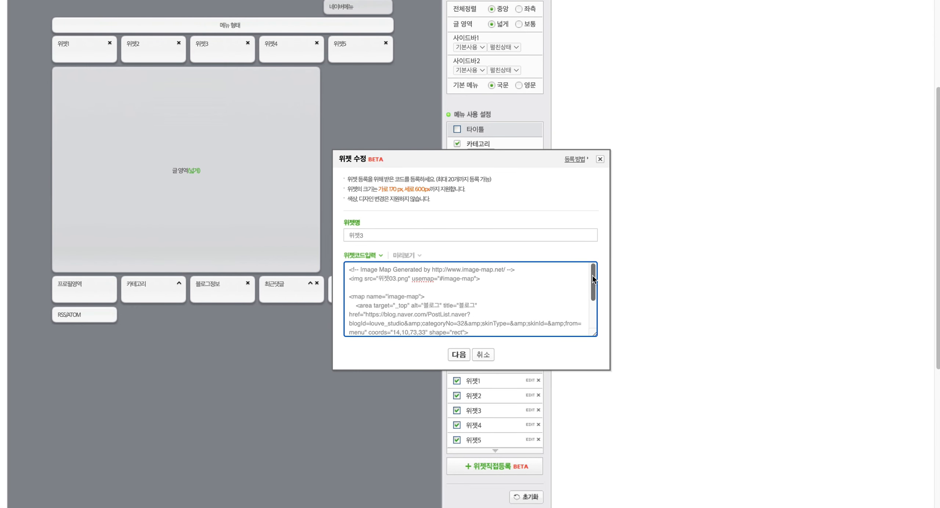
left_click_drag(407, 280, 381, 281)
type("https://postfiles.pstatic.net/MjAyMzA5MDVfMjgy/MDAxNjkzOTA2NDkzNjMz.I_T7eS8DiYihhCNSErAPOjrUpWpa9b4ZQdD-ICoousYg.KSM0gY9R2V8v1Tm2u7GX9OEC9E5dsoCFUqnysbizILsg.PNG.scentknot/%ED%88%AC%EB%AA%85%EC%9C%84%EC%A0%AF170,600.png?type=w966")
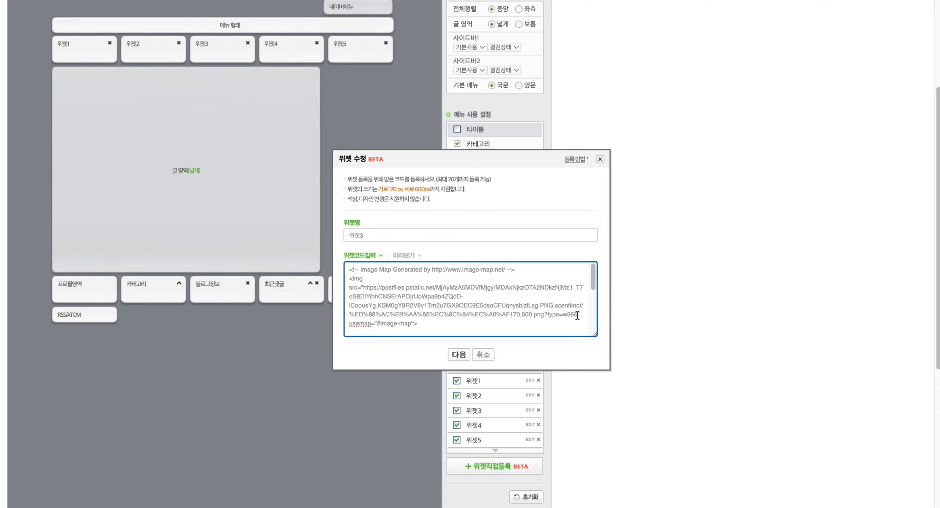
left_click_drag(578, 314, 363, 290)
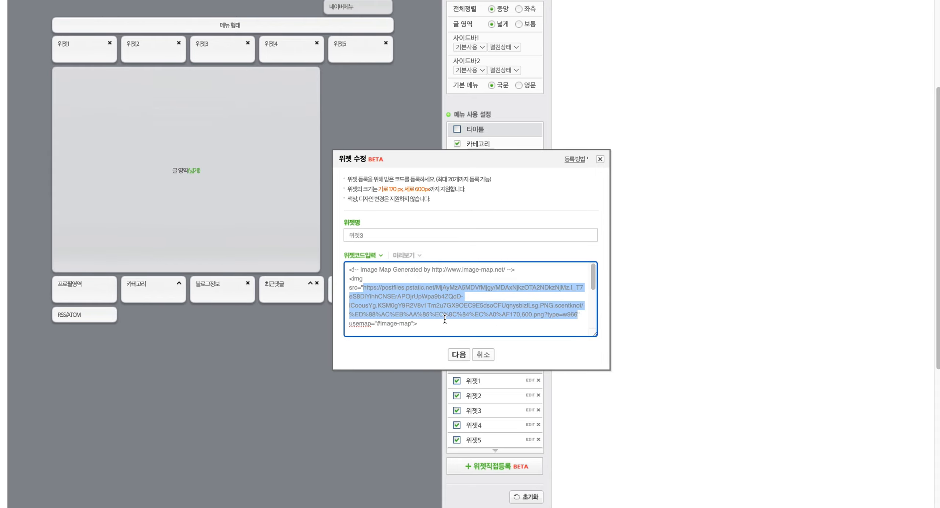
Save the edited 위젯3 and apply the layout to the blog.
left_click(459, 355)
scroll(462, 331, "down", 5)
left_click(477, 378)
left_click(264, 497)
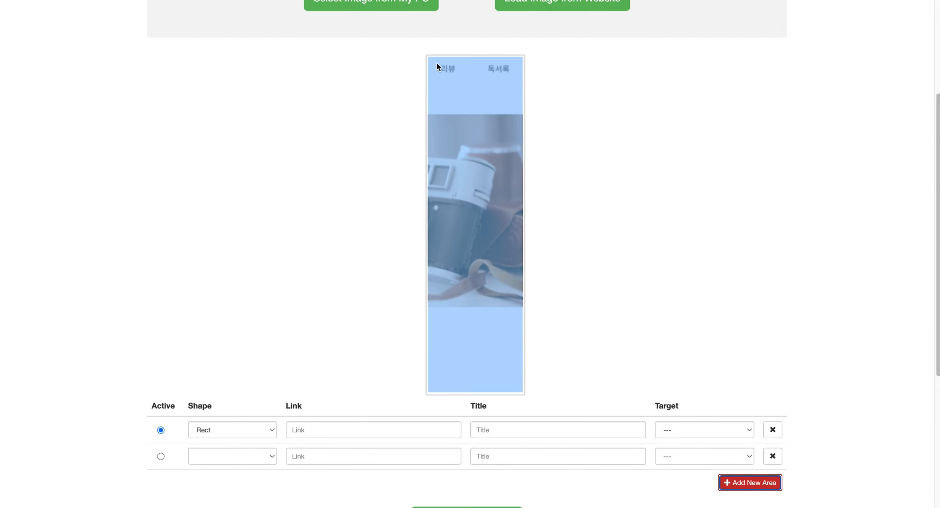
Map a rectangle over 리뷰 in the fourth widget image, linked to the 리뷰 category with title 리뷰 and target _top.
left_click_drag(436, 63, 459, 74)
left_click(506, 429)
type("리뷰")
left_click(313, 430)
key("super+v")
left_click(686, 430)
left_click(686, 477)
Map a second rectangle over 독서록 in the fourth widget image, linked to the 독서록 category with title 독서록 and target _top.
left_click(161, 456)
left_click(232, 456)
left_click(213, 463)
left_click_drag(484, 63, 513, 75)
left_click(501, 456)
type("독서록")
left_click(315, 456)
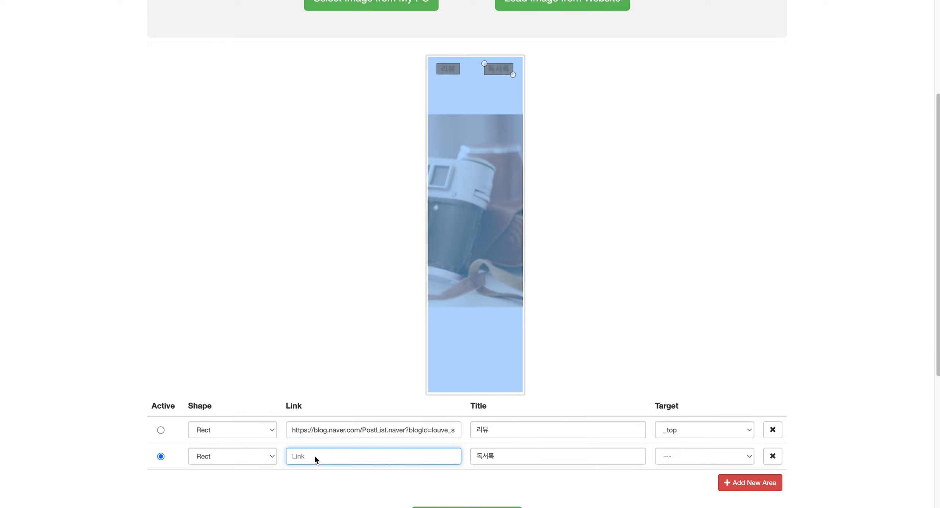
key("super+v")
left_click(686, 456)
left_click(676, 478)
Generate the fourth image's map code, paste it over 위젯4's code, and replace 위젯04.png with the transparent image's URL.
left_click(466, 507)
left_click_drag(628, 150, 287, 67)
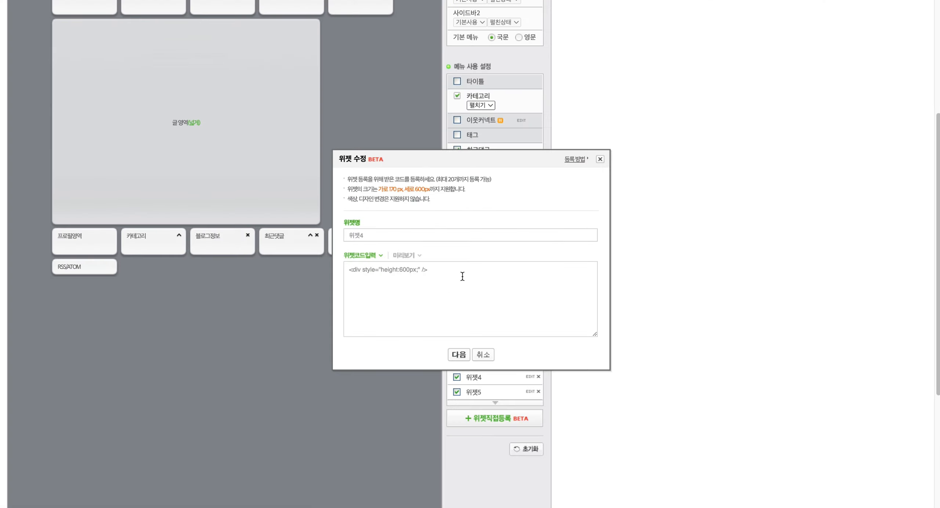
key("super+a")
key("super+v")
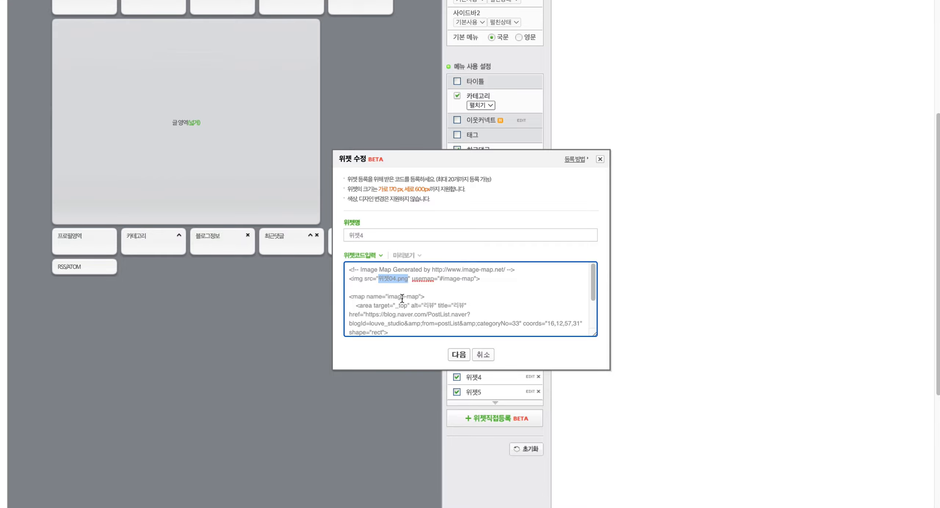
Save the edited 위젯4 and confirm the changes.
left_click(458, 354)
scroll(463, 367, "down", 5)
left_click(472, 406)
left_click(570, 32)
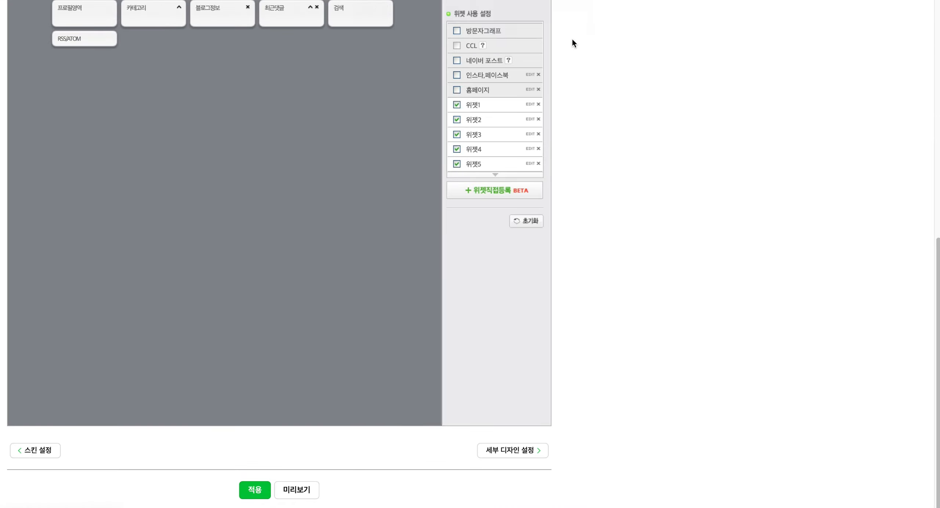
left_click(571, 26)
Map a rectangle over 더보기 in the fifth widget image, linked to the 독서록 category with title 독서 and target _top.
scroll(585, 78, "down", 10)
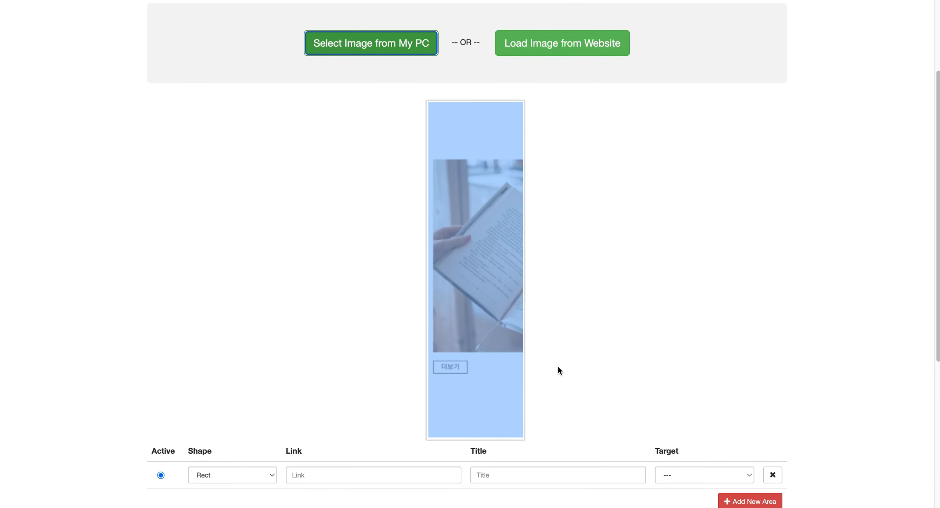
scroll(561, 364, "down", 1)
left_click(445, 446)
left_click(388, 470)
left_click(514, 446)
left_click(566, 470)
left_click(727, 446)
left_click(727, 494)
left_click_drag(431, 332, 471, 346)
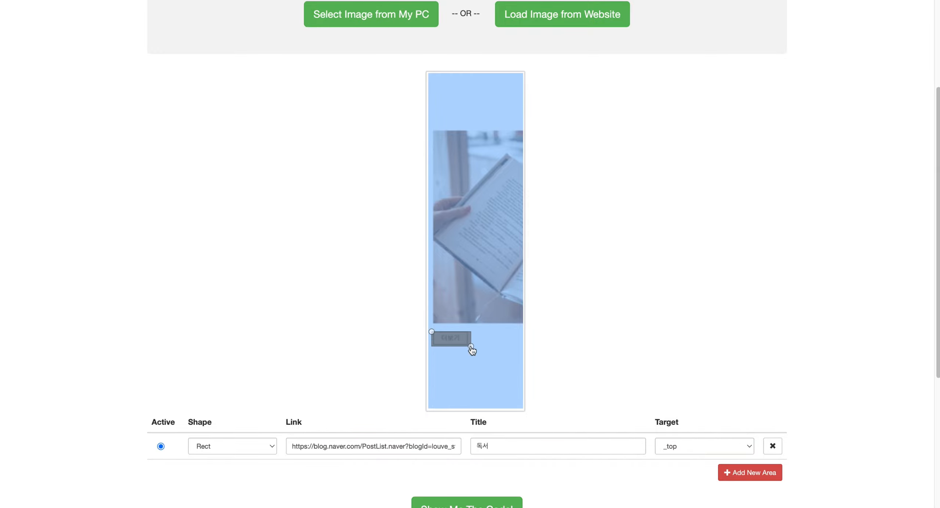
Generate the fifth widget image's map code and copy it.
left_click(466, 503)
left_click_drag(319, 140, 273, 59)
key("ctrl+c")
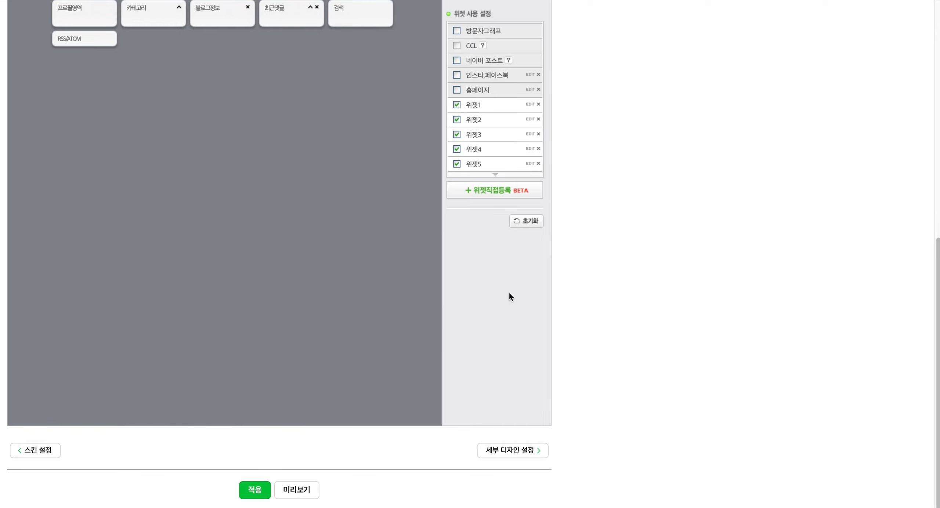
Replace 위젯5's code with the copied map code and swap its image source for the transparent image's URL.
left_click(529, 164)
left_click(453, 274)
key("ctrl+a")
key("ctrl+v")
scroll(404, 293, "up", 1)
left_click_drag(408, 278, 379, 281)
Save the edited 위젯5 and apply the layout to the blog.
left_click(459, 355)
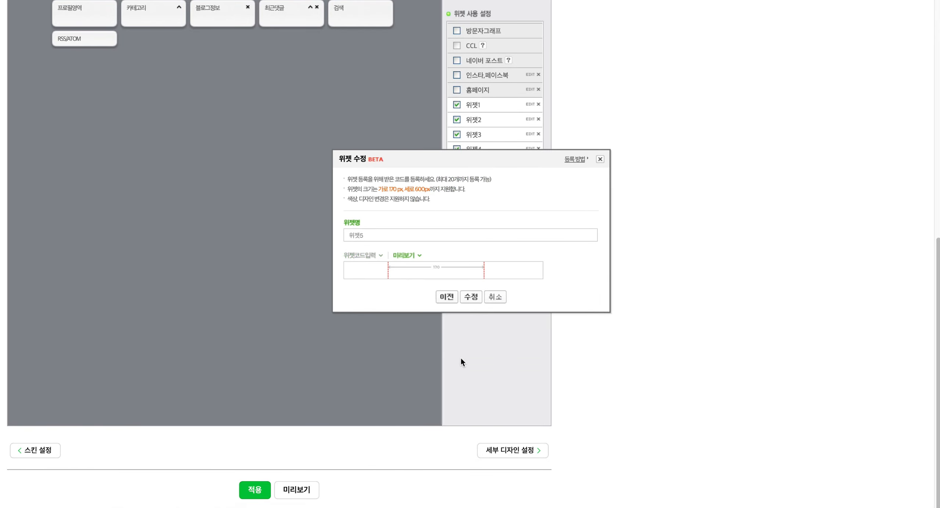
scroll(473, 465, "down", 3)
left_click(473, 504)
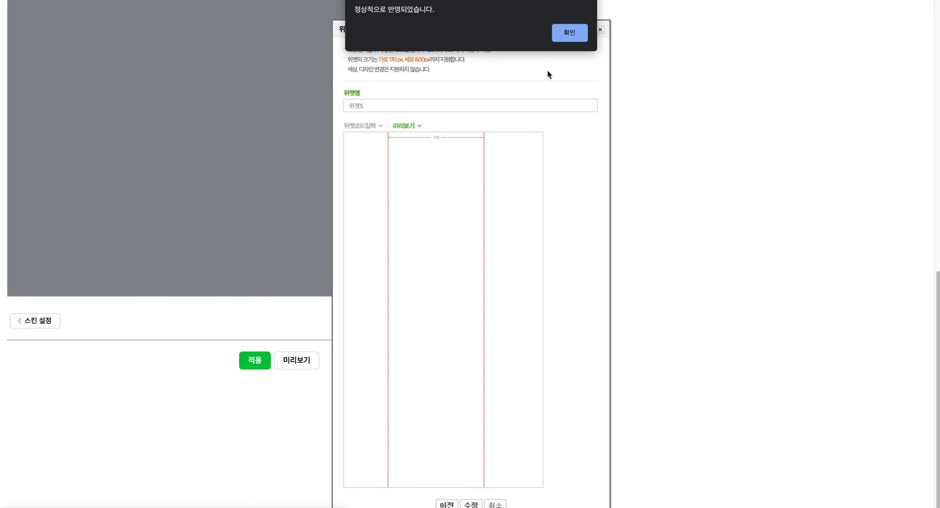
key("Return")
left_click(265, 485)
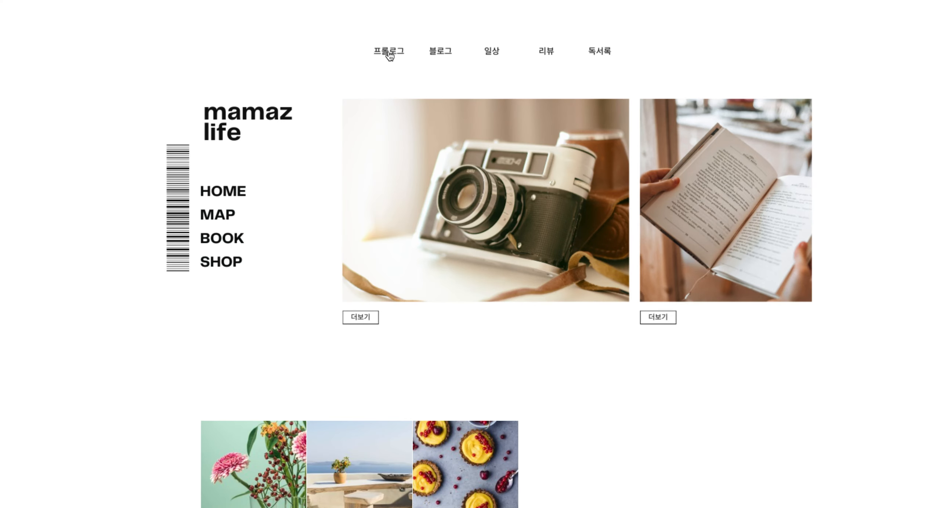
Test the skin's mapped links on the blog, checking the pages opened by 더보기, the menu categories, 리뷰 and 독서록.
scroll(390, 55, "down", 1)
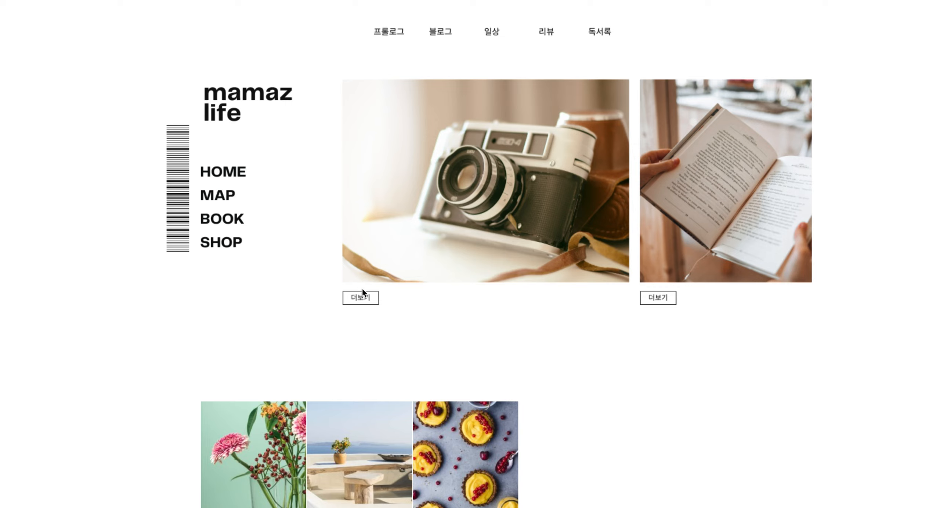
left_click(357, 301)
scroll(316, 357, "up", 10)
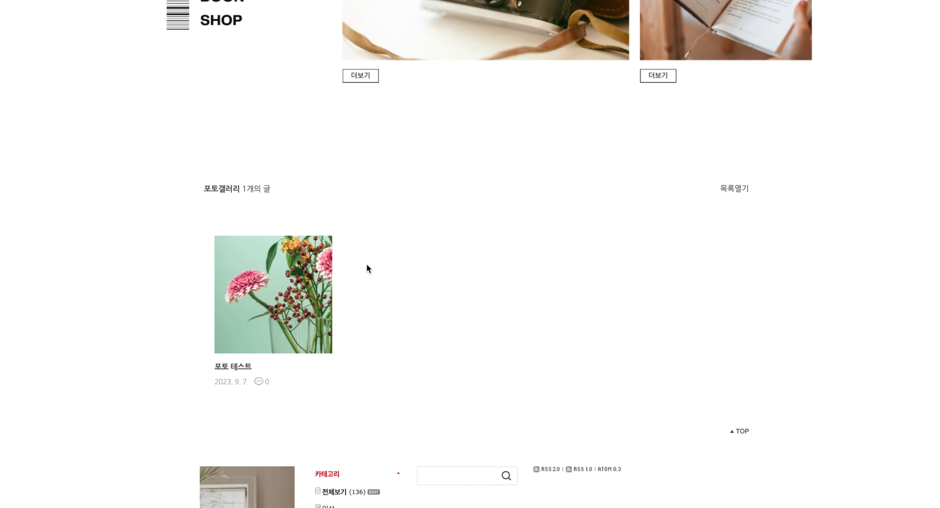
left_click(442, 51)
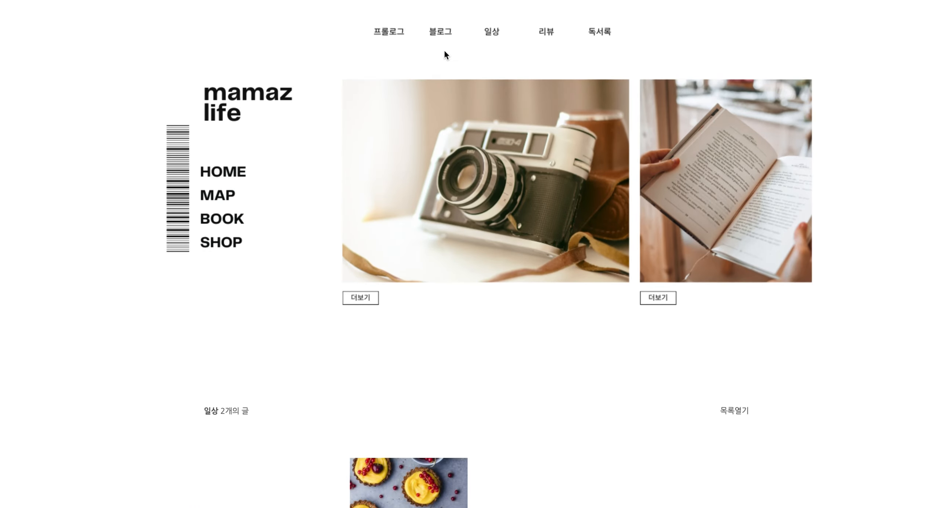
left_click(546, 37)
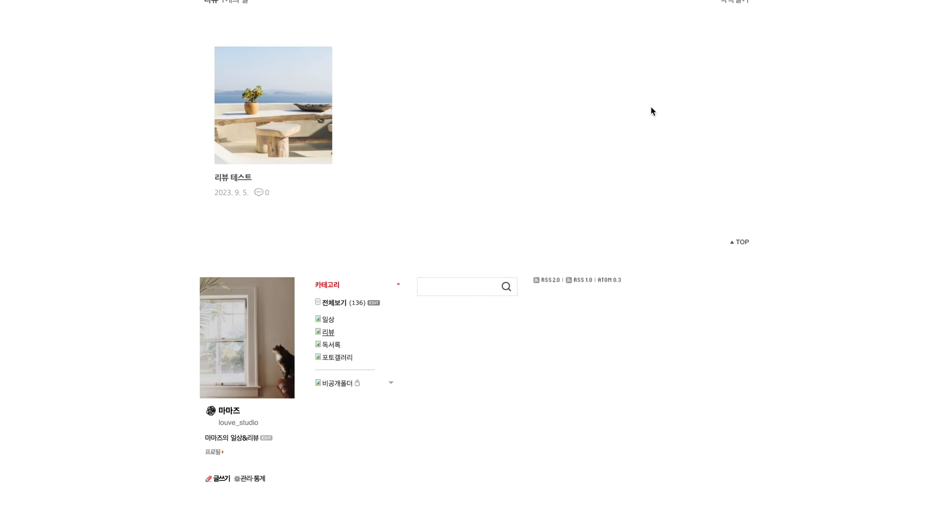
scroll(647, 121, "up", 6)
scroll(641, 136, "up", 5)
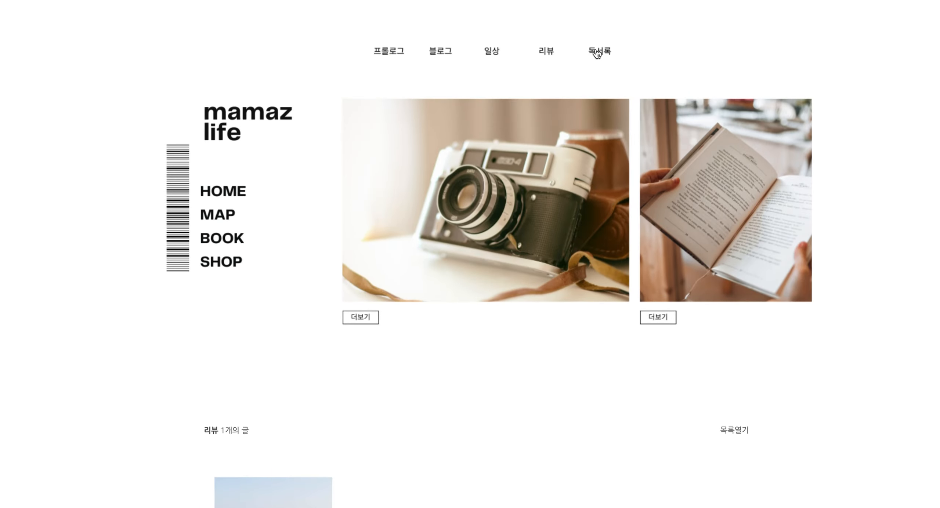
left_click(598, 51)
scroll(826, 271, "up", 8)
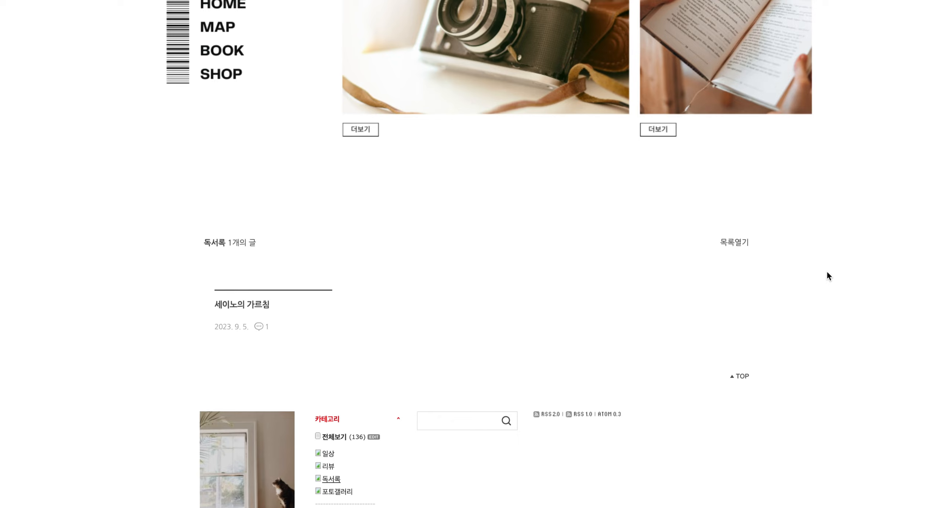